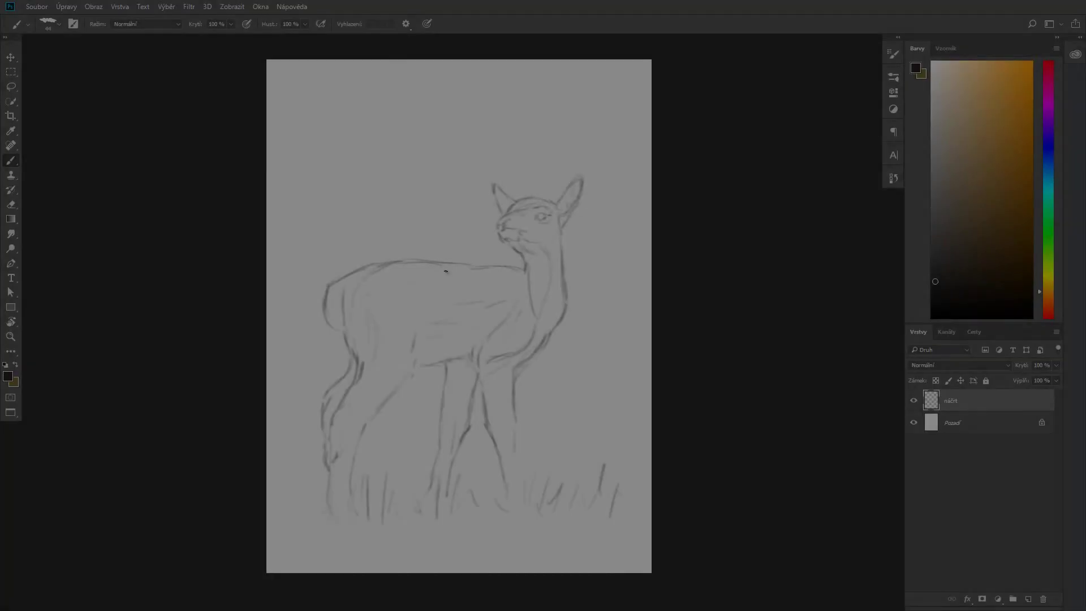
Step: Retrace the fawn's back and front leg lines darker, save as PSD, and add a layer under 'náčrt'
{"action": "key", "text": "Return"}
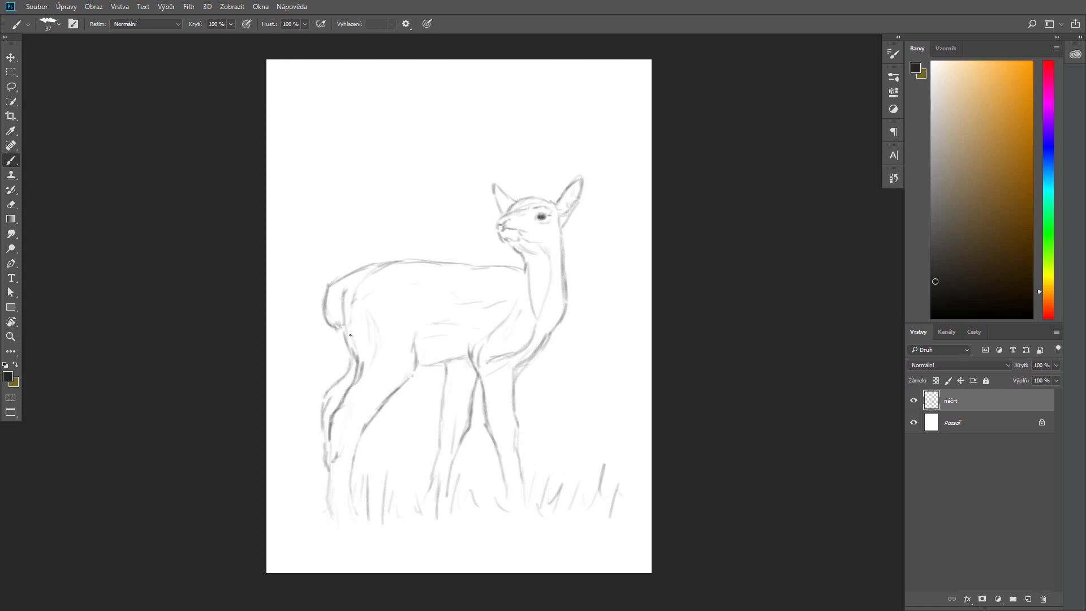
{"action": "left_click_drag", "start_coordinate": [399, 261], "coordinate": [503, 268]}
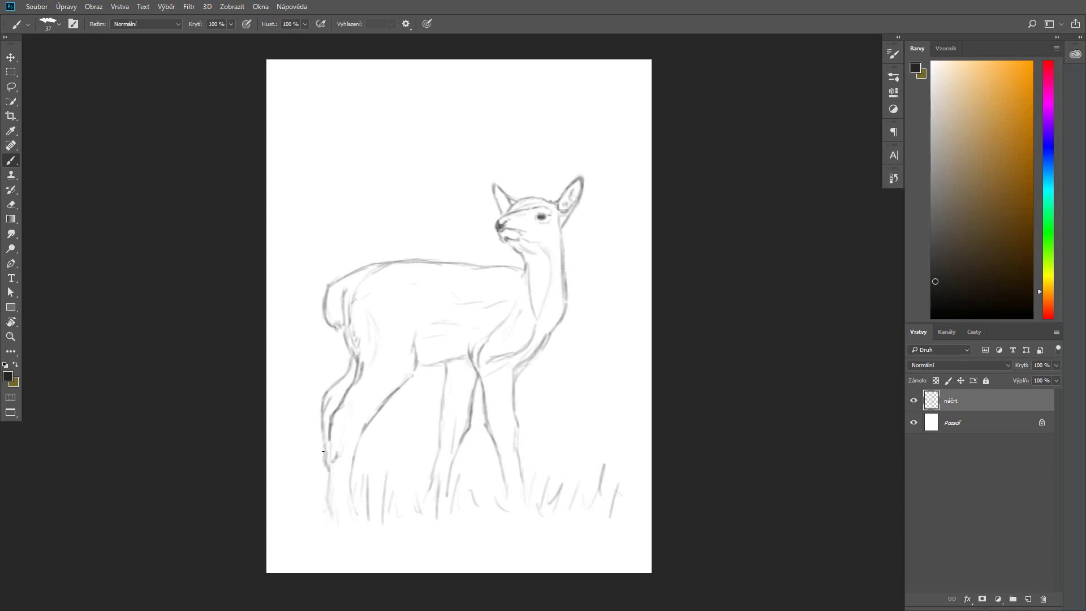
{"action": "left_click_drag", "start_coordinate": [323, 451], "coordinate": [331, 510]}
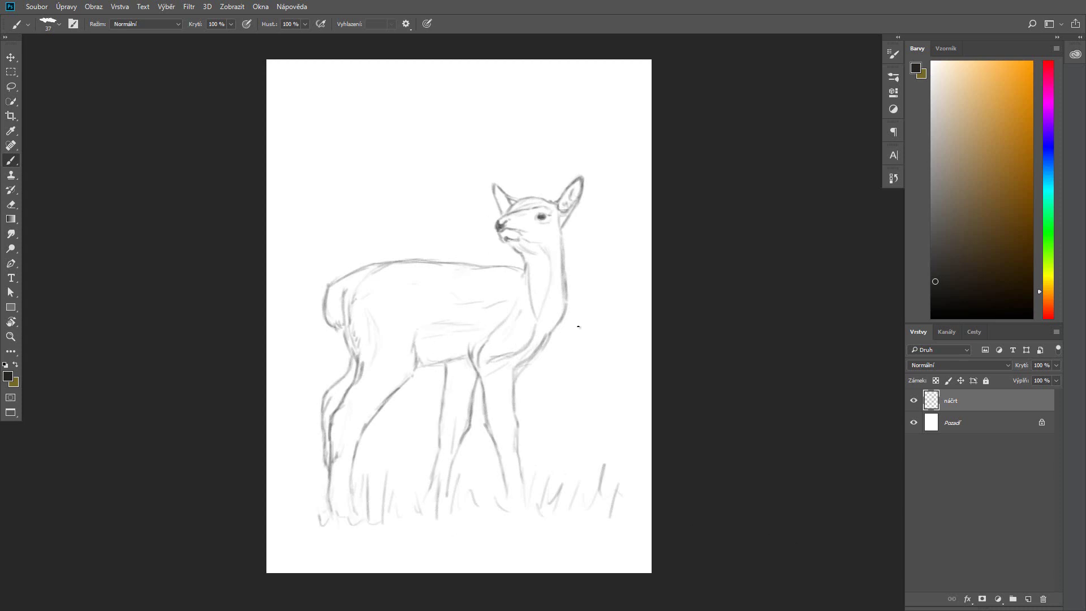
{"action": "key", "text": "ctrl+shift+s"}
{"action": "key", "text": "Return"}
{"action": "key", "text": "Return"}
Step: On the new empty layer, set up a large soft round brush in brown
{"action": "left_click", "coordinate": [962, 423]}
{"action": "left_click", "coordinate": [57, 23]}
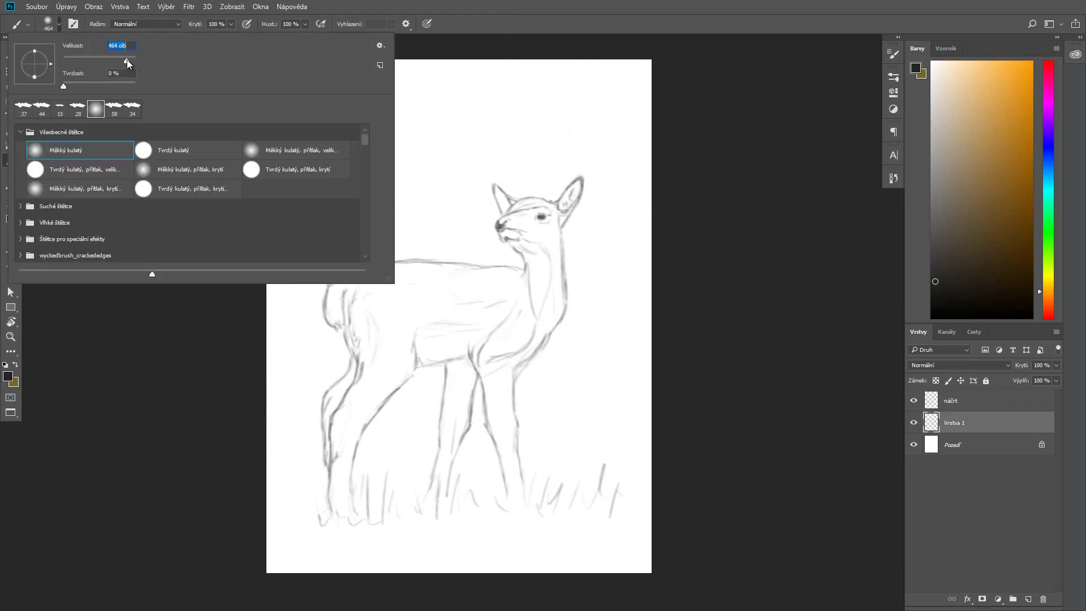
{"action": "left_click", "coordinate": [8, 377]}
{"action": "left_click", "coordinate": [835, 387]}
{"action": "key", "text": "Return"}
{"action": "key", "text": "b"}
Step: Paint the fawn's body, back, legs, chest and neck flat brown
{"action": "mouse_move", "coordinate": [350, 300]}
{"action": "left_mouse_down"}
{"action": "mouse_move", "coordinate": [362, 362]}
{"action": "mouse_move", "coordinate": [431, 310]}
{"action": "mouse_move", "coordinate": [423, 351]}
{"action": "mouse_move", "coordinate": [509, 283]}
{"action": "left_mouse_up"}
{"action": "left_click_drag", "start_coordinate": [362, 268], "coordinate": [528, 278]}
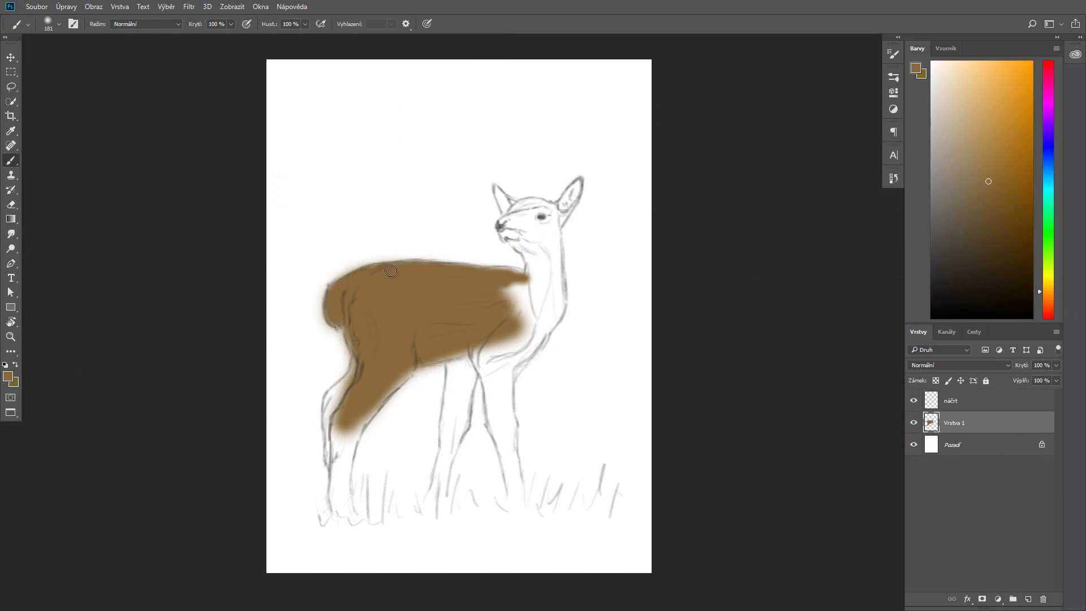
{"action": "key", "text": "bracketleft"}
{"action": "key", "text": "bracketleft"}
{"action": "mouse_move", "coordinate": [339, 317]}
{"action": "left_mouse_down"}
{"action": "mouse_move", "coordinate": [340, 506]}
{"action": "mouse_move", "coordinate": [407, 356]}
{"action": "mouse_move", "coordinate": [452, 436]}
{"action": "left_mouse_up"}
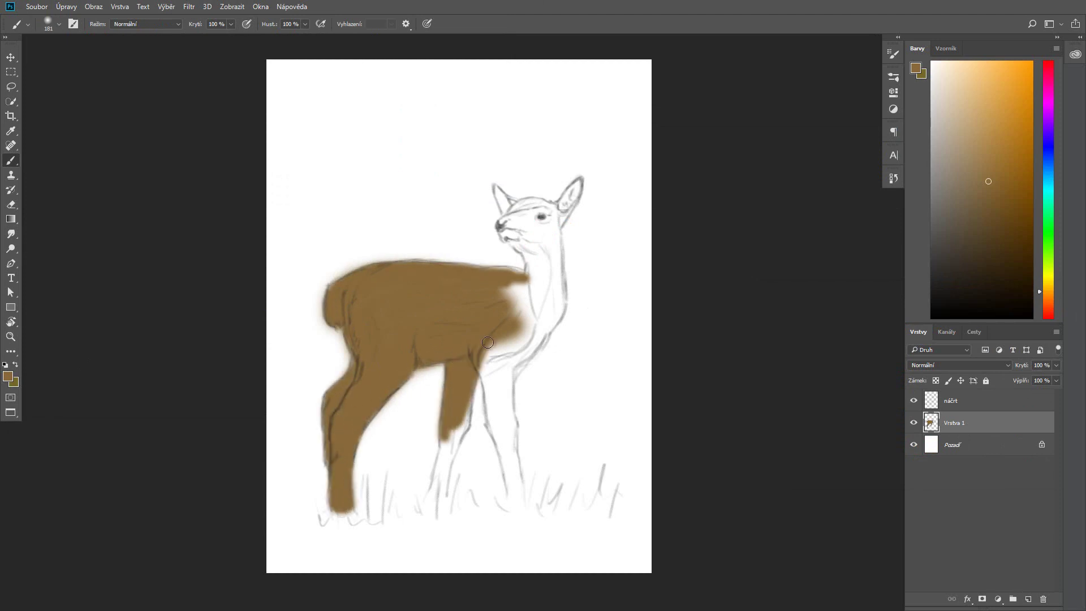
{"action": "mouse_move", "coordinate": [498, 339]}
{"action": "left_mouse_down"}
{"action": "mouse_move", "coordinate": [509, 492]}
{"action": "mouse_move", "coordinate": [523, 353]}
{"action": "mouse_move", "coordinate": [554, 238]}
{"action": "mouse_move", "coordinate": [506, 294]}
{"action": "left_mouse_up"}
{"action": "mouse_move", "coordinate": [453, 402]}
{"action": "left_mouse_down"}
{"action": "mouse_move", "coordinate": [431, 494]}
{"action": "mouse_move", "coordinate": [467, 385]}
{"action": "mouse_move", "coordinate": [507, 456]}
{"action": "left_mouse_up"}
Step: Paint the head, face and ears brown with a smaller brush, then add a layer beneath
{"action": "key", "text": "bracketleft"}
{"action": "key", "text": "bracketleft"}
{"action": "mouse_move", "coordinate": [406, 272]}
{"action": "left_mouse_down"}
{"action": "mouse_move", "coordinate": [565, 198]}
{"action": "mouse_move", "coordinate": [560, 249]}
{"action": "left_mouse_up"}
{"action": "mouse_move", "coordinate": [497, 193]}
{"action": "left_mouse_down"}
{"action": "mouse_move", "coordinate": [522, 215]}
{"action": "mouse_move", "coordinate": [546, 203]}
{"action": "mouse_move", "coordinate": [496, 188]}
{"action": "left_mouse_up"}
{"action": "left_click_drag", "start_coordinate": [578, 182], "coordinate": [568, 218]}
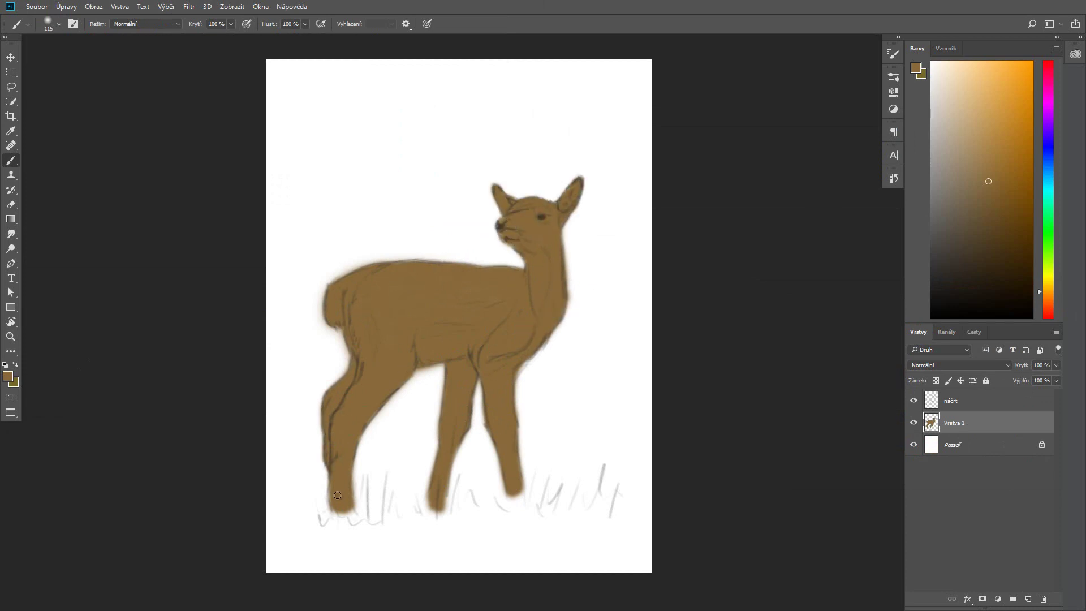
{"action": "key", "text": "ctrl+shift+alt+n"}
Step: Paint muted and darker green strokes along the canvas bottom behind the fawn
{"action": "left_click", "coordinate": [9, 376]}
{"action": "left_click", "coordinate": [911, 430]}
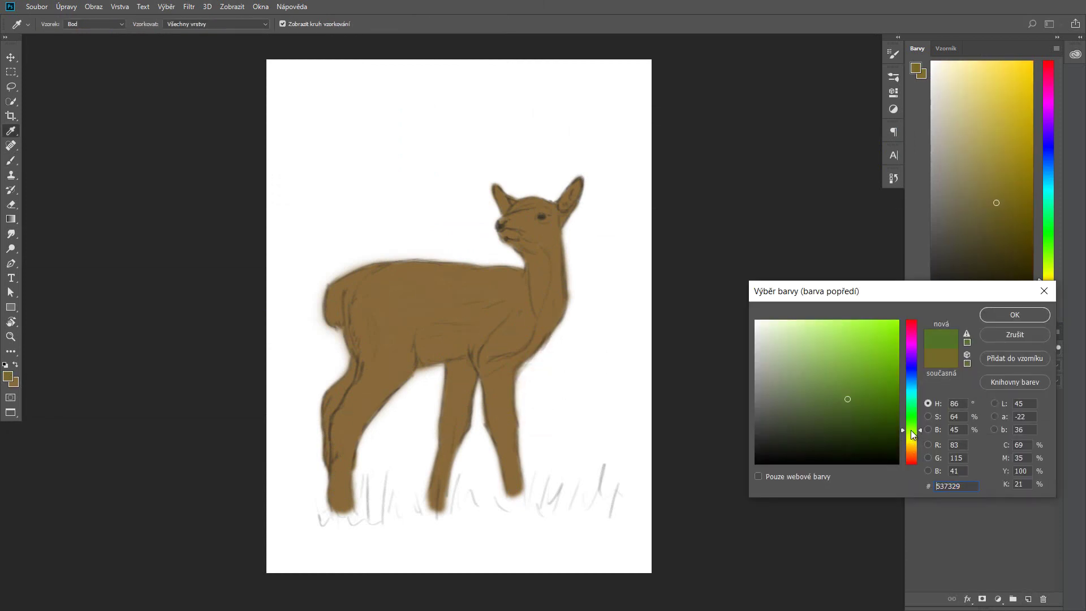
{"action": "left_click", "coordinate": [808, 398]}
{"action": "left_click", "coordinate": [994, 320]}
{"action": "left_click_drag", "start_coordinate": [622, 464], "coordinate": [543, 540]}
{"action": "mouse_move", "coordinate": [334, 515]}
{"action": "left_mouse_down"}
{"action": "mouse_move", "coordinate": [295, 561]}
{"action": "mouse_move", "coordinate": [552, 492]}
{"action": "left_mouse_up"}
{"action": "left_click", "coordinate": [9, 376]}
{"action": "left_click", "coordinate": [1014, 313]}
{"action": "mouse_move", "coordinate": [441, 452]}
{"action": "left_mouse_down"}
{"action": "mouse_move", "coordinate": [599, 407]}
{"action": "mouse_move", "coordinate": [254, 584]}
{"action": "mouse_move", "coordinate": [577, 494]}
{"action": "left_mouse_up"}
Step: Paint teal over the sky area
{"action": "left_click", "coordinate": [7, 376]}
{"action": "left_click", "coordinate": [911, 388]}
{"action": "left_click", "coordinate": [807, 383]}
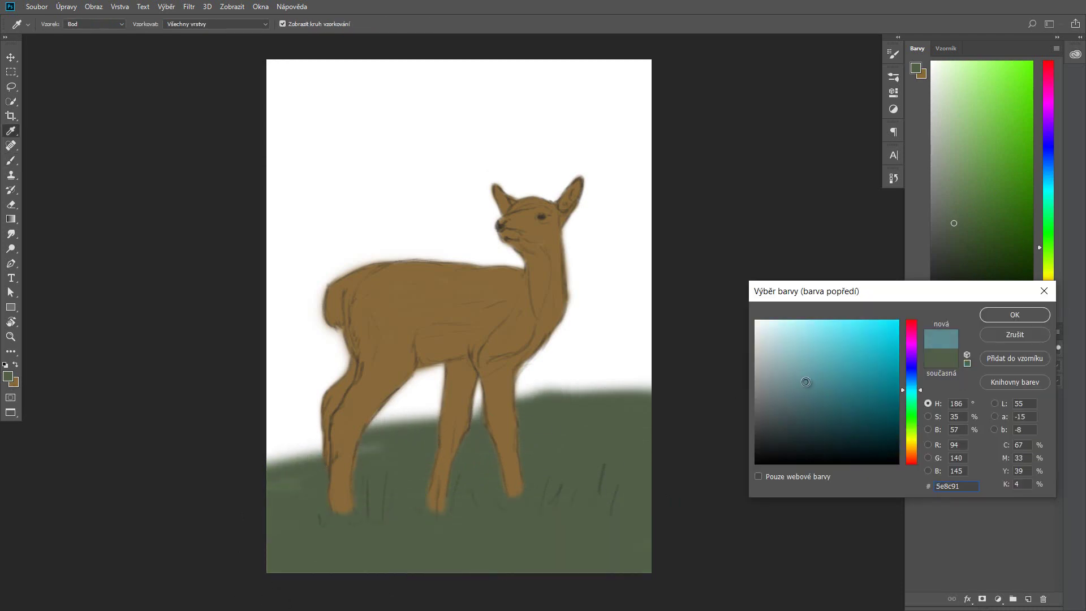
{"action": "left_click", "coordinate": [1014, 315]}
{"action": "left_click_drag", "start_coordinate": [589, 291], "coordinate": [294, 430]}
Step: Paint a bluish dark green tree mass right of the fawn, covering the white band
{"action": "left_click", "coordinate": [8, 377]}
{"action": "left_click", "coordinate": [563, 450]}
{"action": "left_click_drag", "start_coordinate": [911, 427], "coordinate": [912, 405]}
{"action": "left_click", "coordinate": [1014, 314]}
{"action": "left_click_drag", "start_coordinate": [617, 243], "coordinate": [751, 338]}
{"action": "left_click_drag", "start_coordinate": [611, 384], "coordinate": [633, 215]}
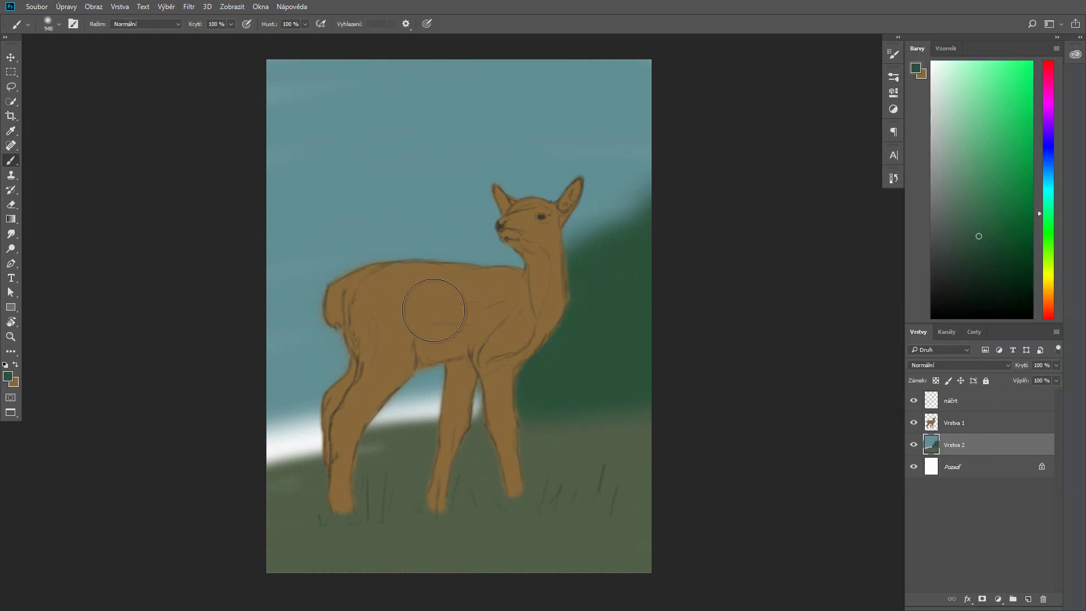
Step: Brush light green around the legs, across the lower meadow and as an upper-left glow
{"action": "left_click", "coordinate": [8, 377]}
{"action": "left_click", "coordinate": [827, 374]}
{"action": "left_click", "coordinate": [1014, 315]}
{"action": "left_click_drag", "start_coordinate": [316, 446], "coordinate": [492, 447]}
{"action": "mouse_move", "coordinate": [633, 475]}
{"action": "left_mouse_down"}
{"action": "mouse_move", "coordinate": [342, 521]}
{"action": "mouse_move", "coordinate": [291, 417]}
{"action": "mouse_move", "coordinate": [703, 464]}
{"action": "left_mouse_up"}
{"action": "left_click_drag", "start_coordinate": [316, 294], "coordinate": [349, 126]}
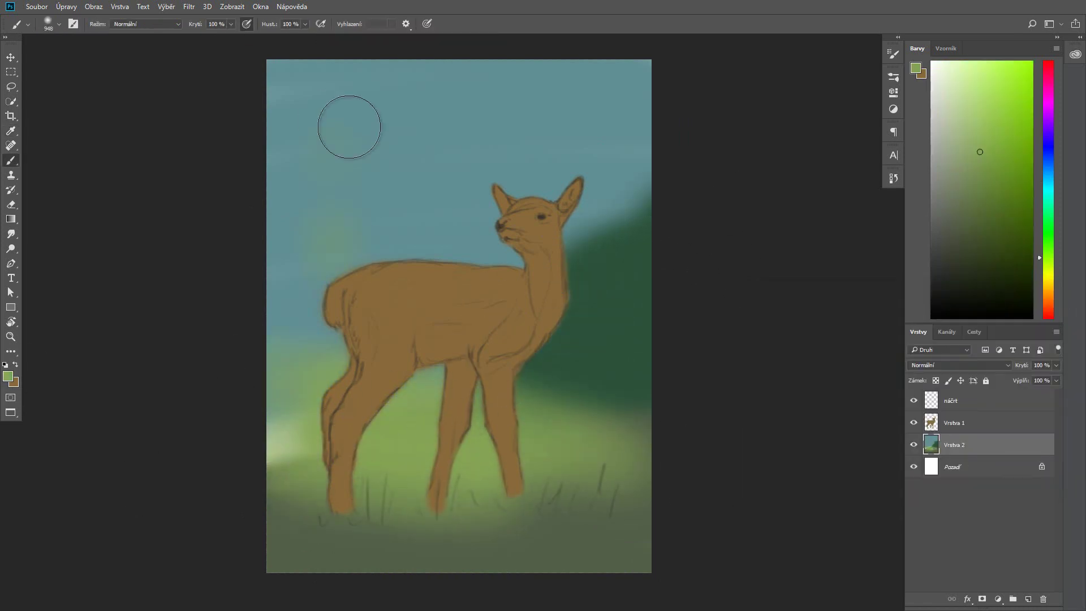
{"action": "left_click_drag", "start_coordinate": [339, 169], "coordinate": [291, 146]}
Step: Darken the trees, left background, upper glow and lower grass with a new dark green
{"action": "left_click", "coordinate": [15, 364]}
{"action": "left_click", "coordinate": [8, 377]}
{"action": "left_click", "coordinate": [807, 407]}
{"action": "key", "text": "Return"}
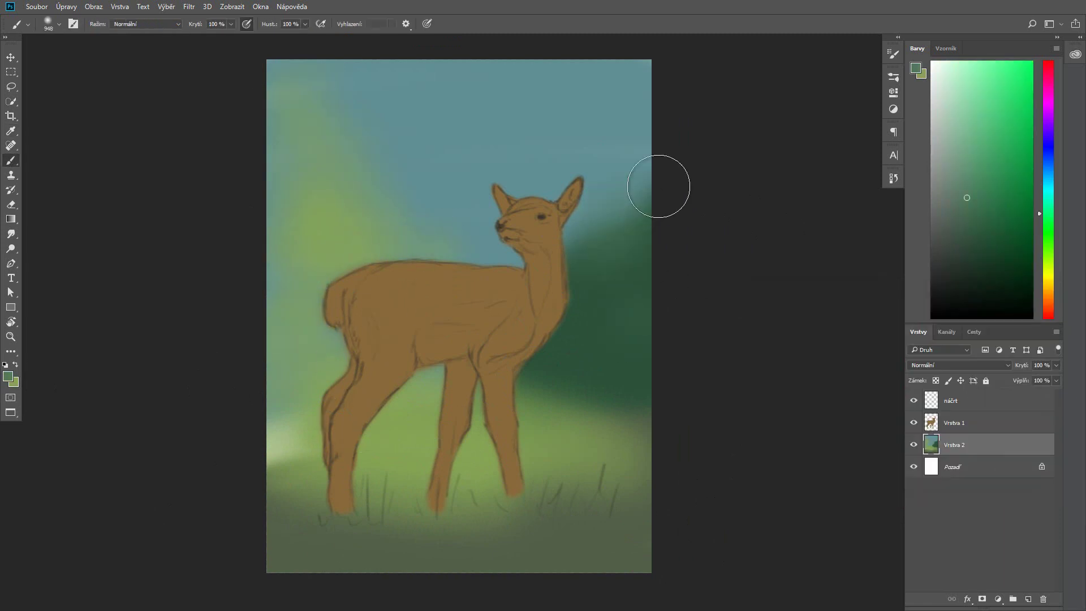
{"action": "mouse_move", "coordinate": [659, 182]}
{"action": "left_mouse_down"}
{"action": "mouse_move", "coordinate": [537, 383]}
{"action": "mouse_move", "coordinate": [582, 452]}
{"action": "left_mouse_up"}
{"action": "mouse_move", "coordinate": [314, 305]}
{"action": "left_mouse_down"}
{"action": "mouse_move", "coordinate": [284, 373]}
{"action": "mouse_move", "coordinate": [288, 447]}
{"action": "left_mouse_up"}
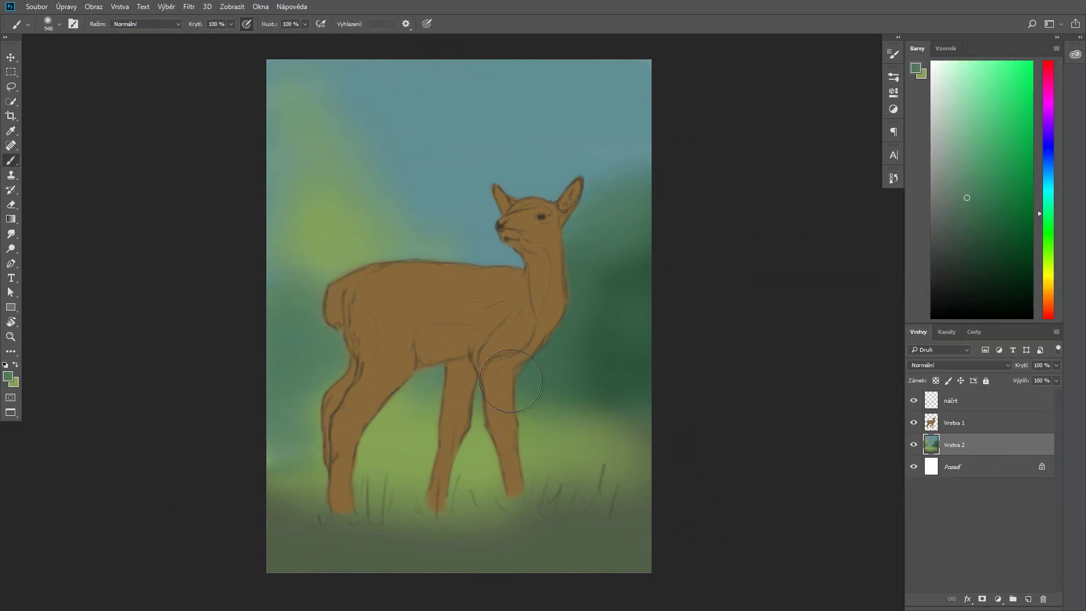
{"action": "mouse_move", "coordinate": [481, 294]}
{"action": "left_mouse_down"}
{"action": "mouse_move", "coordinate": [662, 196]}
{"action": "mouse_move", "coordinate": [381, 185]}
{"action": "mouse_move", "coordinate": [431, 306]}
{"action": "left_mouse_up"}
{"action": "left_click_drag", "start_coordinate": [396, 441], "coordinate": [543, 472]}
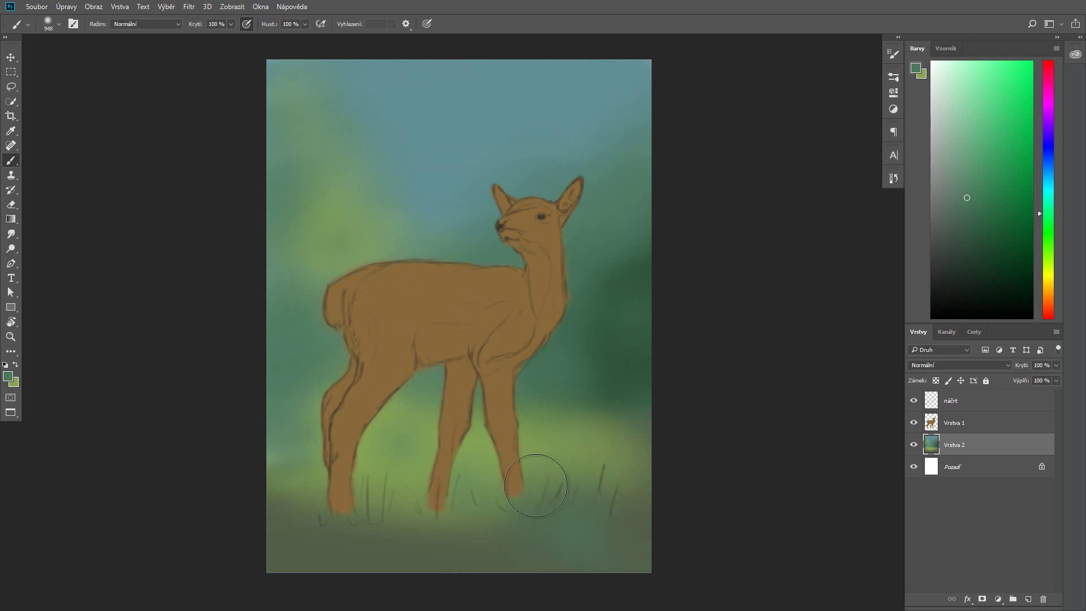
{"action": "left_click_drag", "start_coordinate": [429, 509], "coordinate": [487, 481]}
Step: Add very dark green 334033 strokes to the lower grass
{"action": "left_click", "coordinate": [915, 68]}
{"action": "left_click", "coordinate": [783, 427]}
{"action": "key", "text": "Return"}
{"action": "mouse_move", "coordinate": [350, 554]}
{"action": "left_mouse_down"}
{"action": "mouse_move", "coordinate": [278, 448]}
{"action": "mouse_move", "coordinate": [509, 509]}
{"action": "mouse_move", "coordinate": [532, 571]}
{"action": "left_mouse_up"}
Step: Choose green 3d523c, then lighten the background left of the rear leg with light green
{"action": "left_click", "coordinate": [914, 69]}
{"action": "left_click", "coordinate": [793, 418]}
{"action": "key", "text": "Return"}
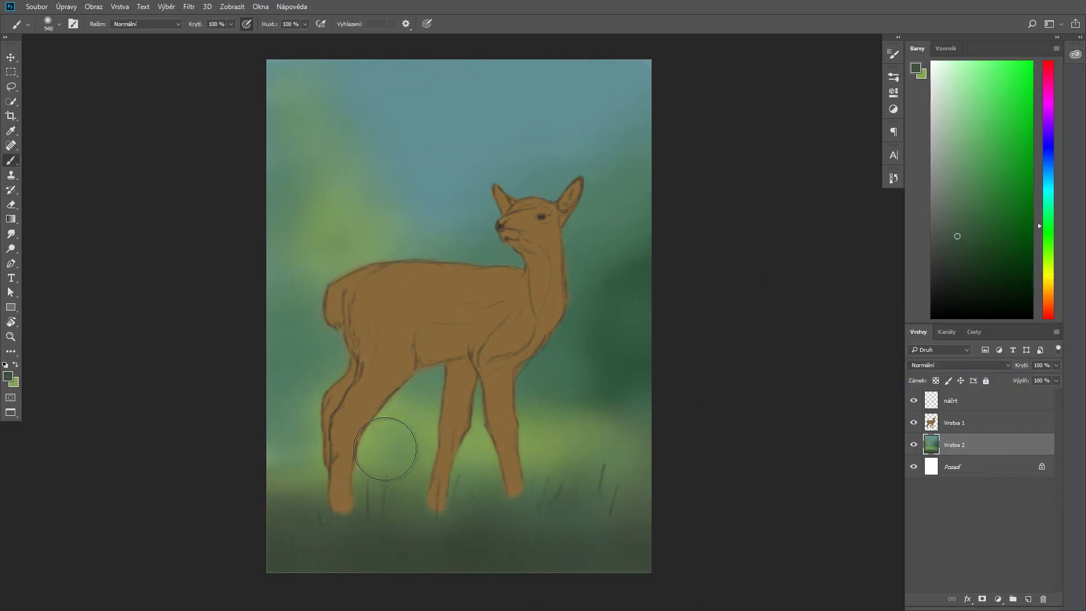
{"action": "key", "text": "x"}
{"action": "left_click_drag", "start_coordinate": [474, 429], "coordinate": [326, 450]}
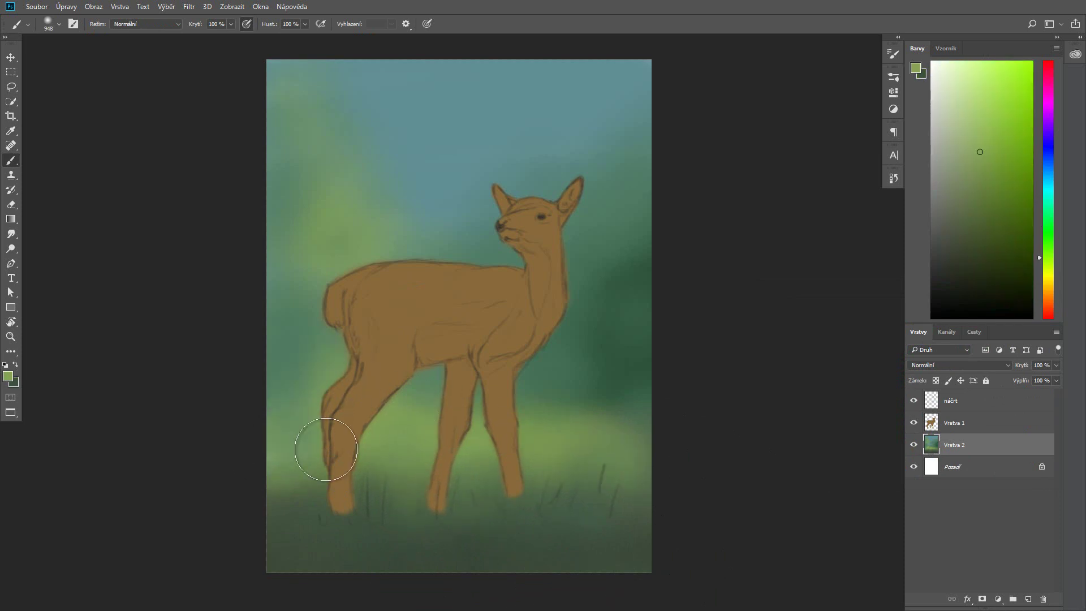
{"action": "key", "text": "alt+]"}
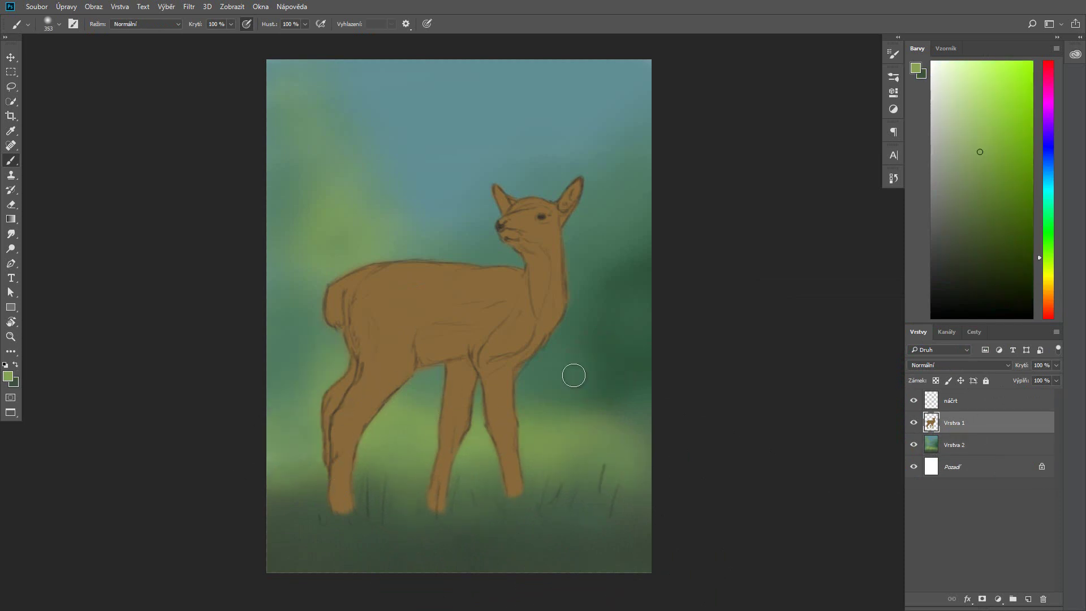
Step: Lighten the fawn's rump, back, neck, chest, haunch, belly and legs with light tan
{"action": "left_click", "coordinate": [914, 69]}
{"action": "left_click", "coordinate": [450, 296]}
{"action": "key", "text": "Return"}
{"action": "mouse_move", "coordinate": [365, 283]}
{"action": "left_mouse_down"}
{"action": "mouse_move", "coordinate": [340, 303]}
{"action": "mouse_move", "coordinate": [337, 325]}
{"action": "mouse_move", "coordinate": [509, 274]}
{"action": "mouse_move", "coordinate": [546, 317]}
{"action": "left_mouse_up"}
{"action": "left_click_drag", "start_coordinate": [537, 243], "coordinate": [540, 345]}
{"action": "mouse_move", "coordinate": [493, 392]}
{"action": "left_mouse_down"}
{"action": "mouse_move", "coordinate": [364, 388]}
{"action": "mouse_move", "coordinate": [497, 279]}
{"action": "mouse_move", "coordinate": [530, 317]}
{"action": "mouse_move", "coordinate": [413, 350]}
{"action": "mouse_move", "coordinate": [504, 475]}
{"action": "left_mouse_up"}
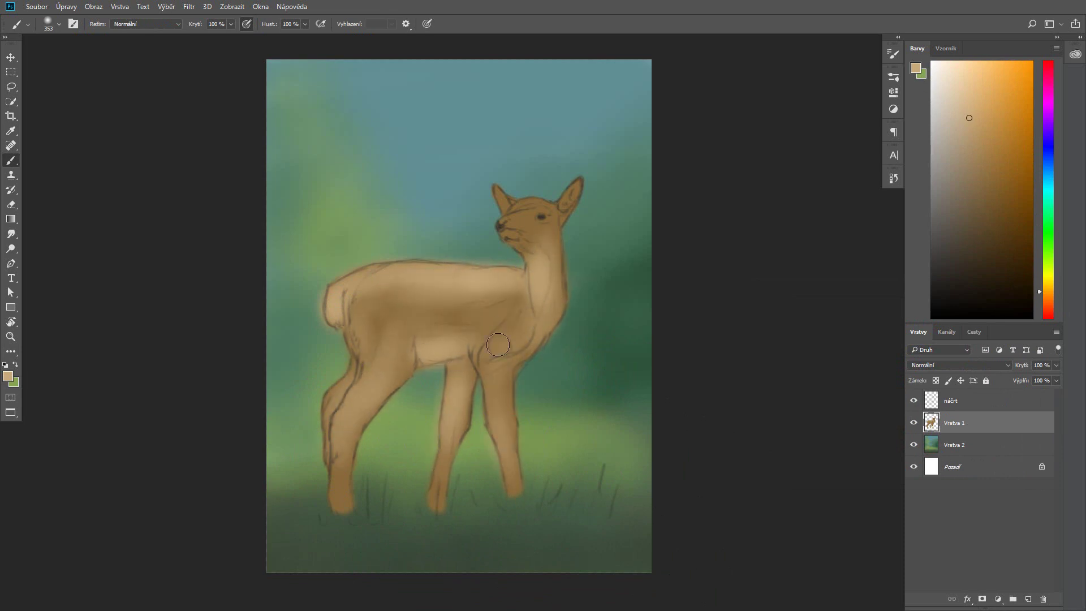
{"action": "left_click_drag", "start_coordinate": [442, 435], "coordinate": [343, 497]}
Step: Darken the forehead, face, ear and right side of the neck with dark brown
{"action": "left_click", "coordinate": [915, 68]}
{"action": "left_click", "coordinate": [824, 418]}
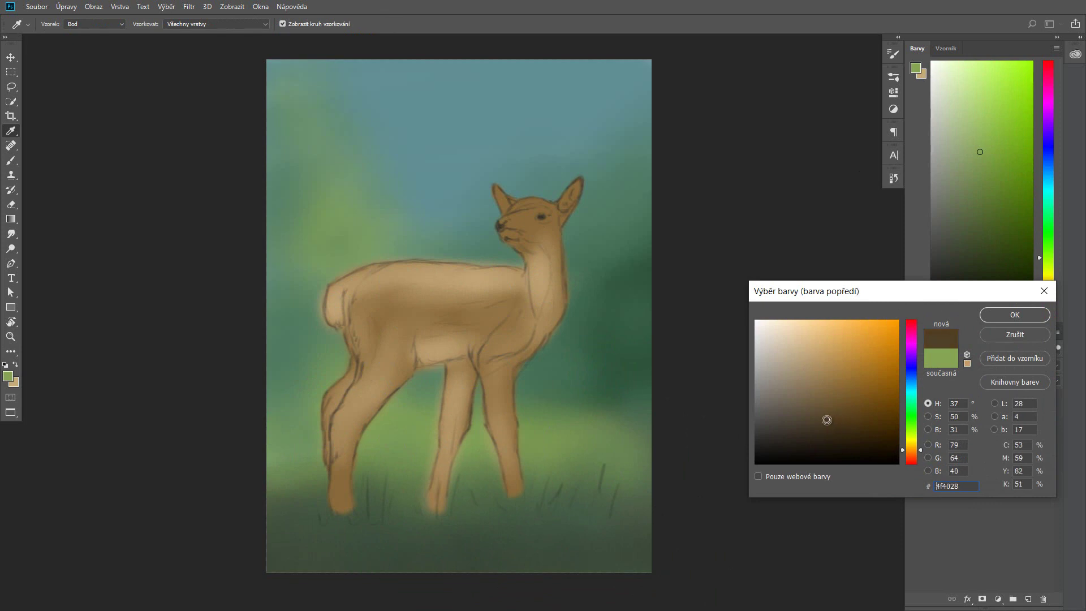
{"action": "left_click", "coordinate": [1013, 312]}
{"action": "mouse_move", "coordinate": [552, 204]}
{"action": "left_mouse_down"}
{"action": "mouse_move", "coordinate": [509, 210]}
{"action": "mouse_move", "coordinate": [534, 225]}
{"action": "mouse_move", "coordinate": [526, 255]}
{"action": "mouse_move", "coordinate": [566, 306]}
{"action": "left_mouse_up"}
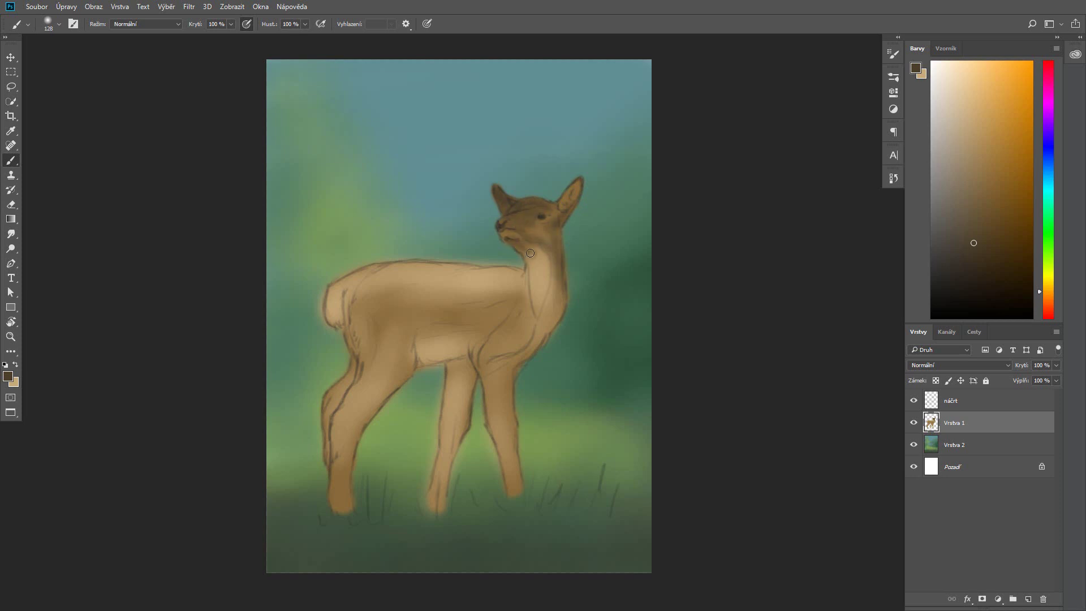
{"action": "key", "text": "bracketleft"}
{"action": "key", "text": "bracketleft"}
{"action": "key", "text": "bracketleft"}
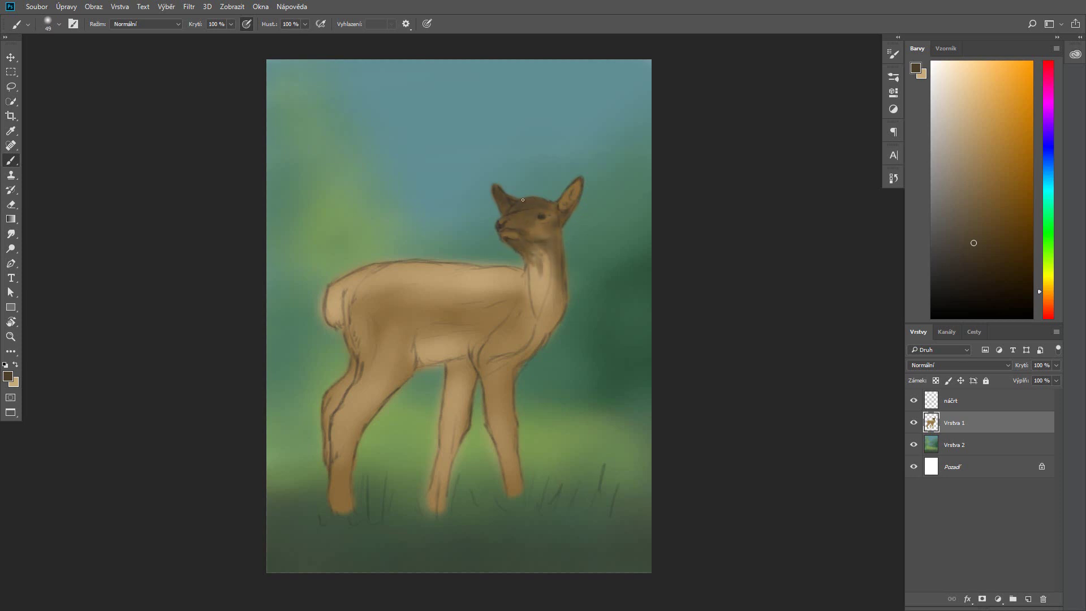
{"action": "left_click_drag", "start_coordinate": [541, 224], "coordinate": [509, 234]}
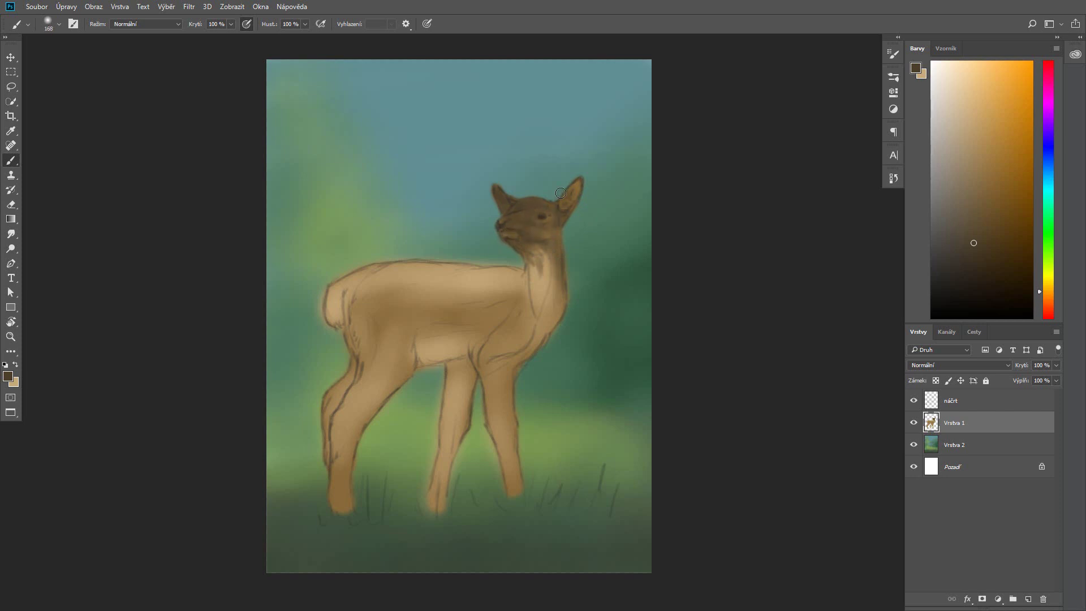
{"action": "mouse_move", "coordinate": [574, 189]}
{"action": "left_mouse_down"}
{"action": "mouse_move", "coordinate": [534, 218]}
{"action": "mouse_move", "coordinate": [551, 317]}
{"action": "left_mouse_up"}
Step: Dab a tan highlight at the eye with a small brush, then enlarge it to 95
{"action": "key", "text": "x"}
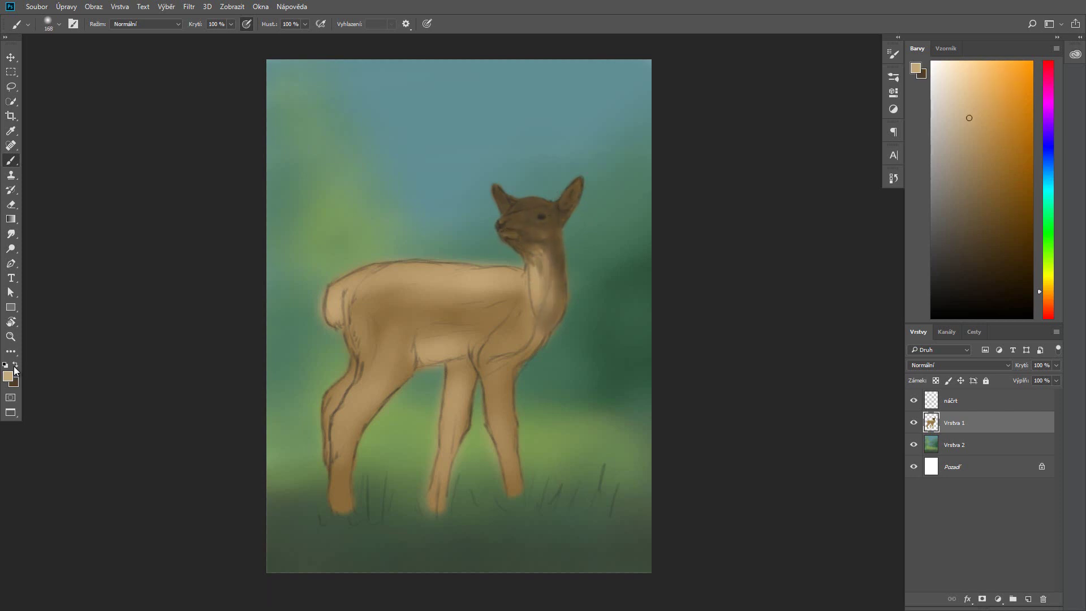
{"action": "left_click", "coordinate": [59, 24]}
{"action": "left_click_drag", "start_coordinate": [114, 62], "coordinate": [82, 61]}
{"action": "left_click", "coordinate": [541, 222]}
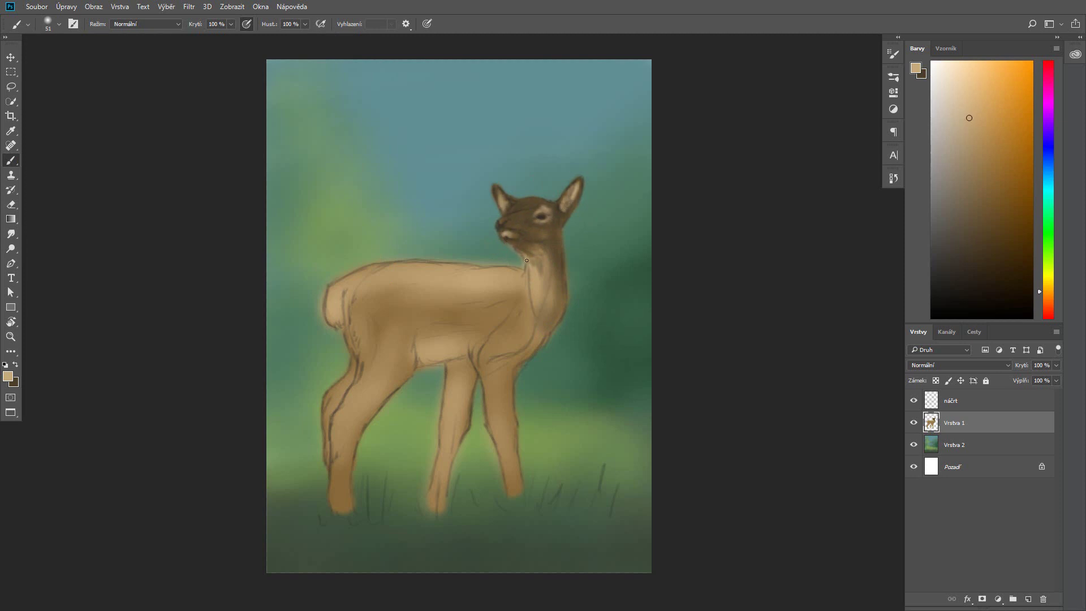
{"action": "left_click", "coordinate": [59, 23]}
{"action": "left_click_drag", "start_coordinate": [82, 61], "coordinate": [96, 61]}
Step: Lighten the rear leg, hip and front legs with tan strokes
{"action": "left_click", "coordinate": [533, 230]}
{"action": "mouse_move", "coordinate": [353, 376]}
{"action": "left_mouse_down"}
{"action": "mouse_move", "coordinate": [333, 453]}
{"action": "mouse_move", "coordinate": [352, 376]}
{"action": "left_mouse_up"}
{"action": "left_click_drag", "start_coordinate": [353, 336], "coordinate": [351, 297]}
{"action": "left_click_drag", "start_coordinate": [450, 365], "coordinate": [432, 492]}
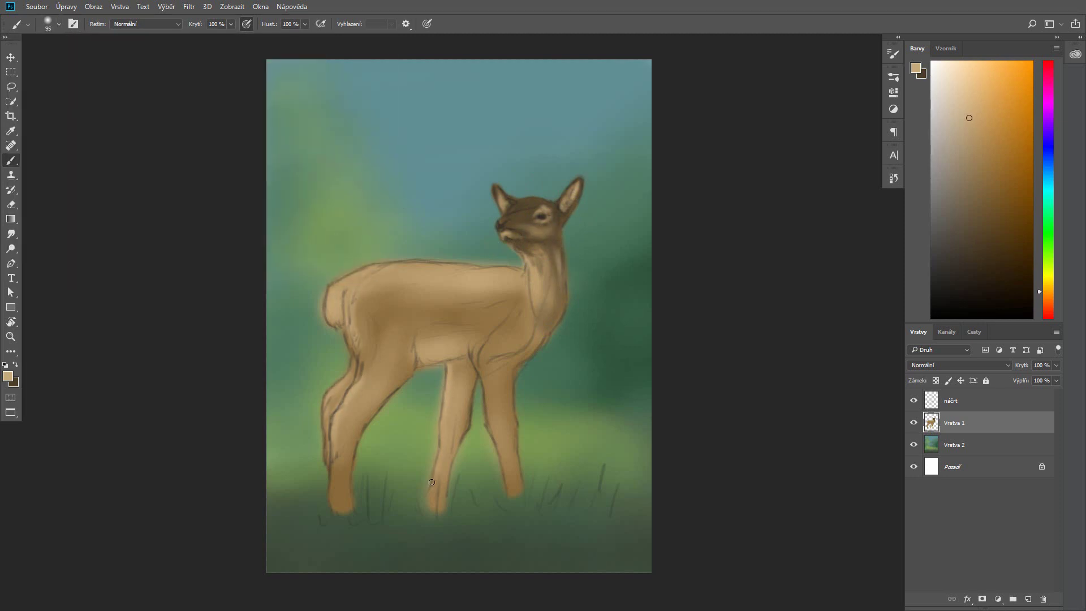
{"action": "left_click_drag", "start_coordinate": [487, 342], "coordinate": [489, 422]}
{"action": "mouse_move", "coordinate": [490, 362]}
{"action": "left_mouse_down"}
{"action": "mouse_move", "coordinate": [507, 456]}
{"action": "mouse_move", "coordinate": [558, 294]}
{"action": "left_mouse_up"}
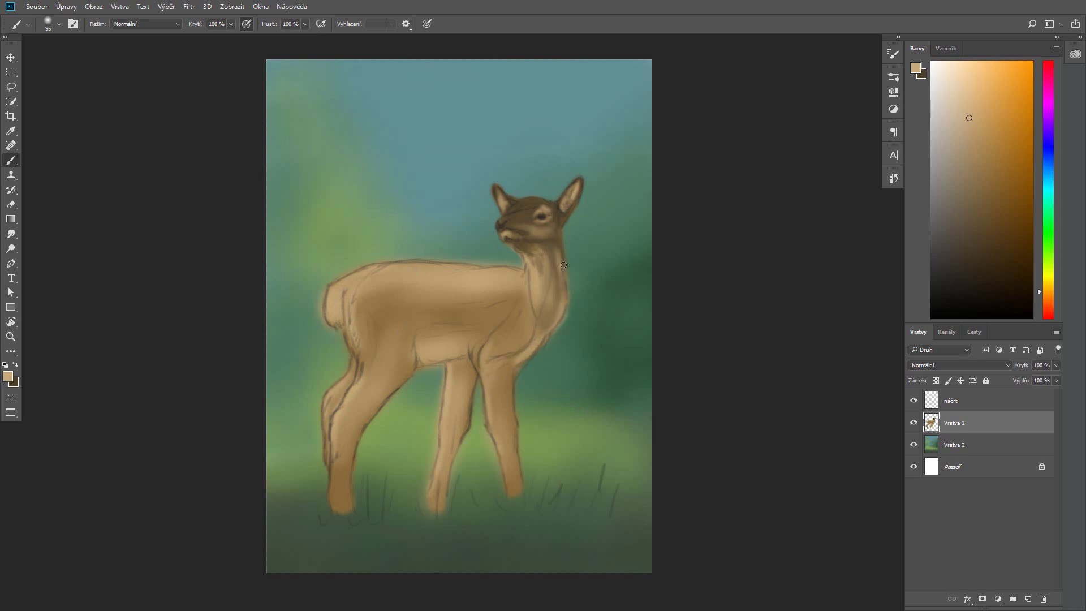
Step: Brighten the front legs and belly with a lighter beige
{"action": "left_click", "coordinate": [915, 68]}
{"action": "left_click", "coordinate": [785, 331]}
{"action": "left_click", "coordinate": [1014, 313]}
{"action": "left_click_drag", "start_coordinate": [450, 382], "coordinate": [438, 452]}
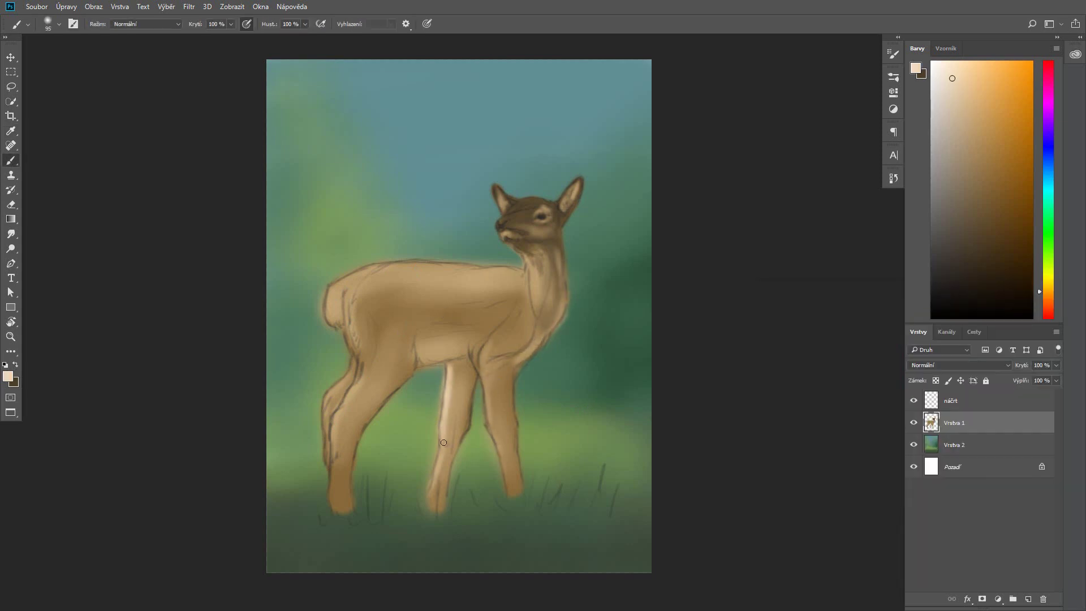
{"action": "mouse_move", "coordinate": [443, 350]}
{"action": "left_mouse_down"}
{"action": "mouse_move", "coordinate": [423, 364]}
{"action": "mouse_move", "coordinate": [436, 330]}
{"action": "mouse_move", "coordinate": [478, 353]}
{"action": "mouse_move", "coordinate": [497, 436]}
{"action": "left_mouse_up"}
{"action": "left_click_drag", "start_coordinate": [491, 373], "coordinate": [516, 487]}
{"action": "left_click_drag", "start_coordinate": [507, 422], "coordinate": [514, 498]}
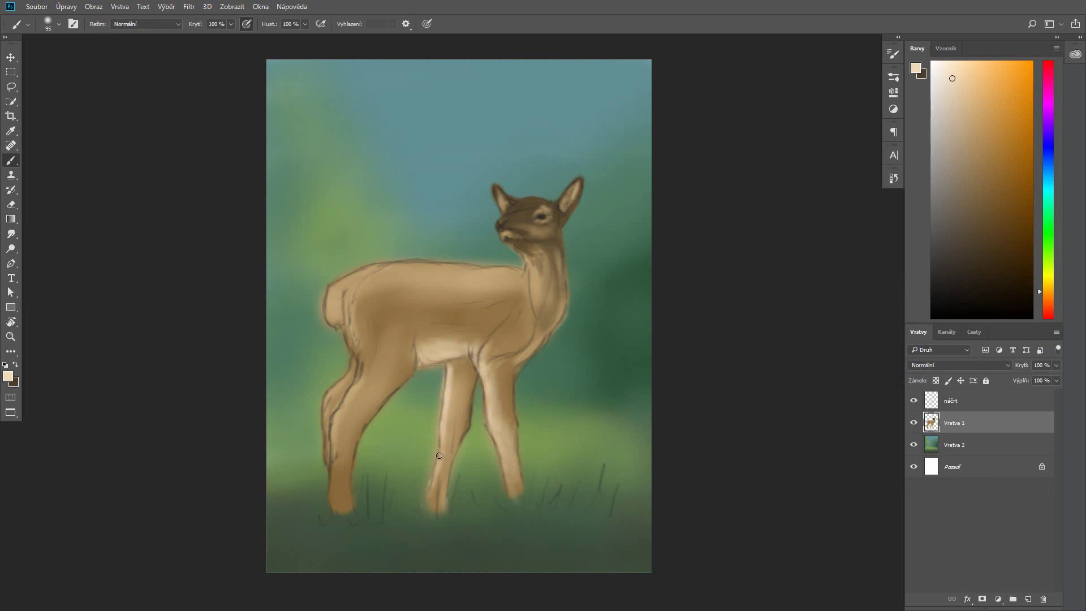
{"action": "mouse_move", "coordinate": [453, 419]}
{"action": "left_mouse_down"}
{"action": "mouse_move", "coordinate": [439, 510]}
{"action": "mouse_move", "coordinate": [465, 364]}
{"action": "left_mouse_up"}
Step: Brighten the left hind leg from haunch to hoof
{"action": "left_click_drag", "start_coordinate": [360, 376], "coordinate": [342, 410]}
{"action": "left_click_drag", "start_coordinate": [362, 353], "coordinate": [356, 388]}
{"action": "left_click_drag", "start_coordinate": [339, 415], "coordinate": [333, 455]}
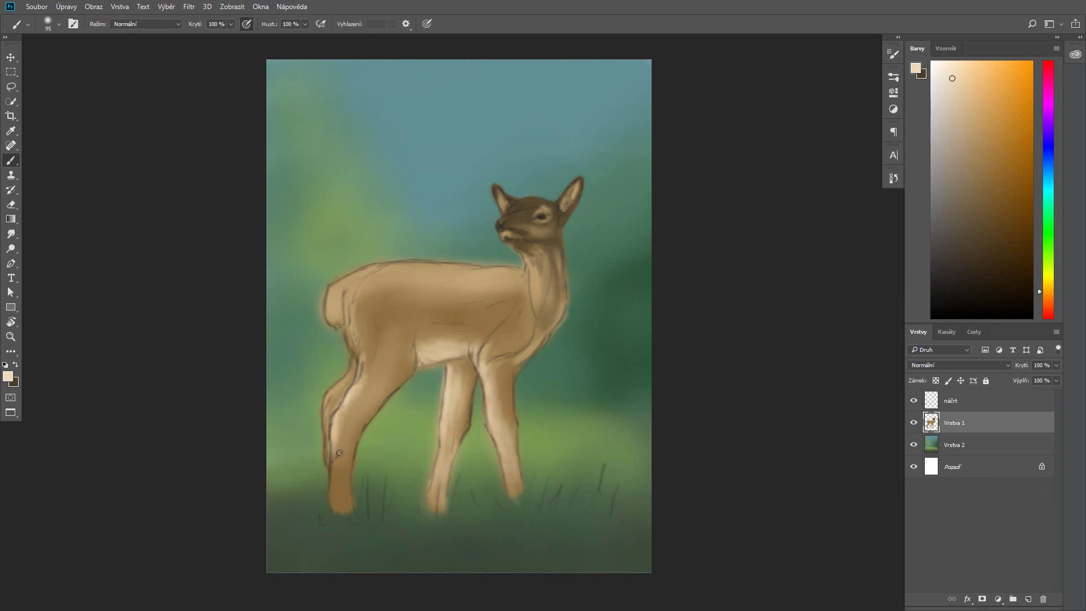
{"action": "mouse_move", "coordinate": [348, 367]}
{"action": "left_mouse_down"}
{"action": "mouse_move", "coordinate": [326, 456]}
{"action": "mouse_move", "coordinate": [339, 502]}
{"action": "left_mouse_up"}
{"action": "mouse_move", "coordinate": [367, 410]}
{"action": "left_mouse_down"}
{"action": "mouse_move", "coordinate": [343, 428]}
{"action": "mouse_move", "coordinate": [344, 480]}
{"action": "left_mouse_up"}
{"action": "left_click_drag", "start_coordinate": [384, 400], "coordinate": [369, 423]}
{"action": "left_click_drag", "start_coordinate": [393, 350], "coordinate": [375, 396]}
{"action": "left_click_drag", "start_coordinate": [405, 368], "coordinate": [385, 396]}
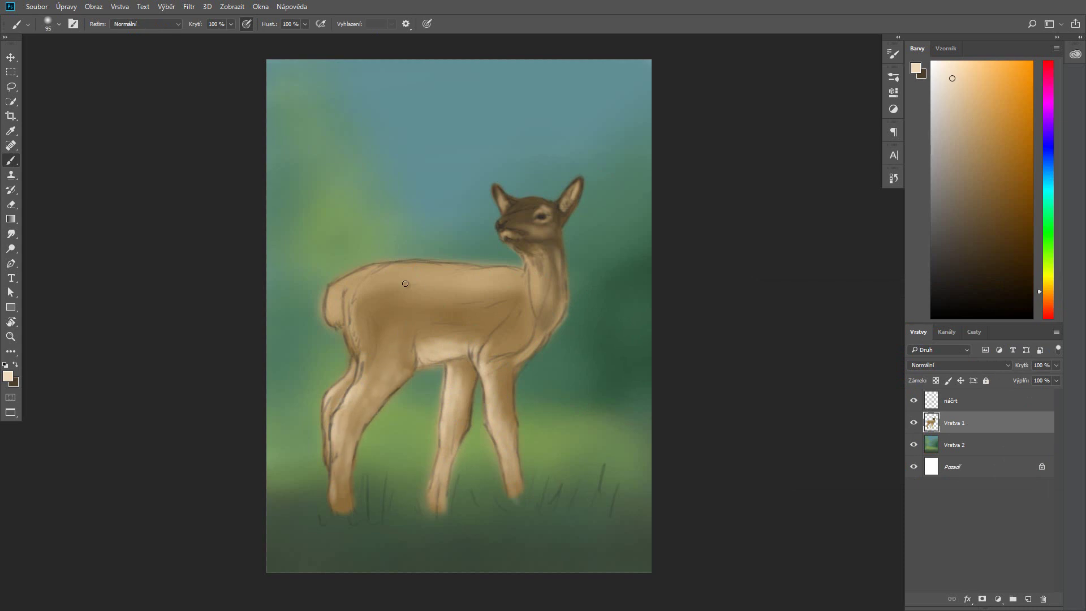
Step: Paint a row of light spots along the back and brighten the neck front and chest
{"action": "left_click_drag", "start_coordinate": [453, 304], "coordinate": [499, 305]}
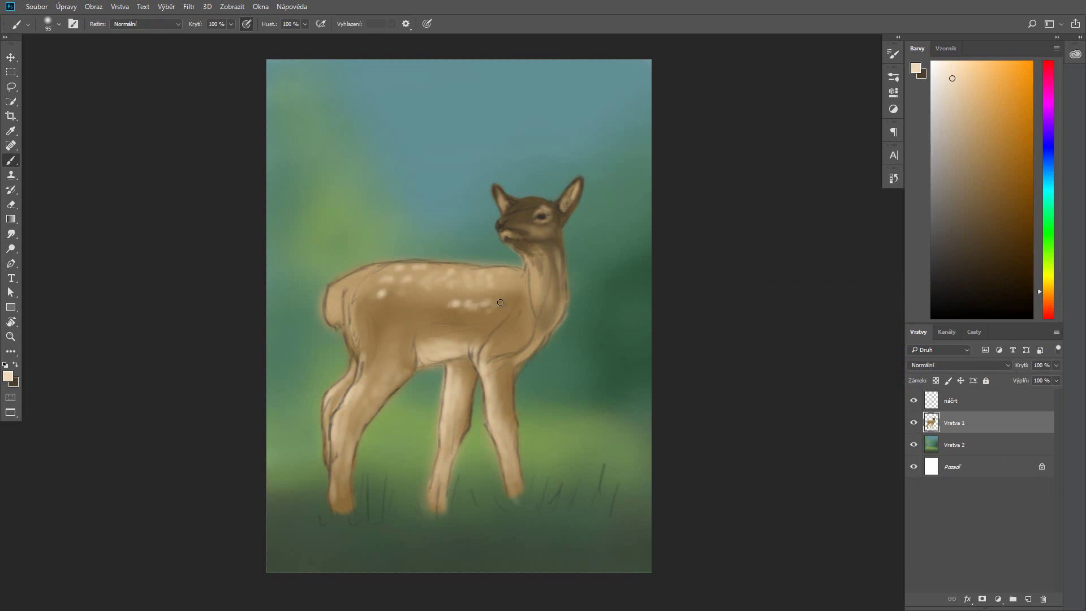
{"action": "left_click", "coordinate": [502, 302]}
{"action": "left_click_drag", "start_coordinate": [399, 300], "coordinate": [447, 302]}
{"action": "left_click_drag", "start_coordinate": [529, 263], "coordinate": [557, 323]}
{"action": "left_click_drag", "start_coordinate": [538, 345], "coordinate": [476, 352]}
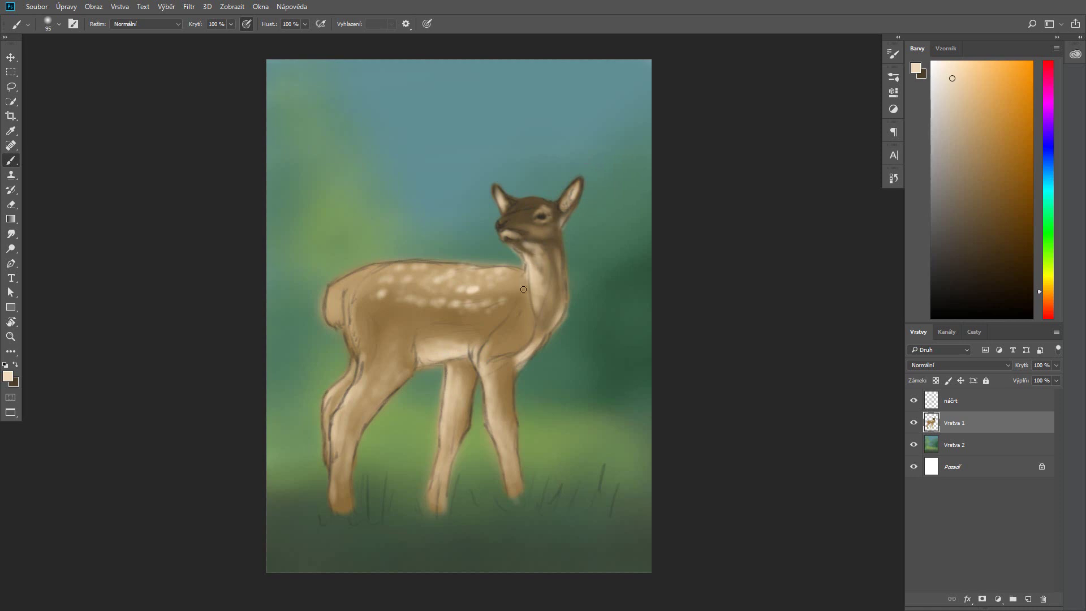
Step: Brighten the shoulder, rump, haunch and neck edge, add back spots, and set brush size 40
{"action": "left_click_drag", "start_coordinate": [520, 283], "coordinate": [484, 265]}
{"action": "mouse_move", "coordinate": [334, 291]}
{"action": "left_mouse_down"}
{"action": "mouse_move", "coordinate": [331, 309]}
{"action": "mouse_move", "coordinate": [357, 308]}
{"action": "left_mouse_up"}
{"action": "left_click_drag", "start_coordinate": [356, 269], "coordinate": [385, 265]}
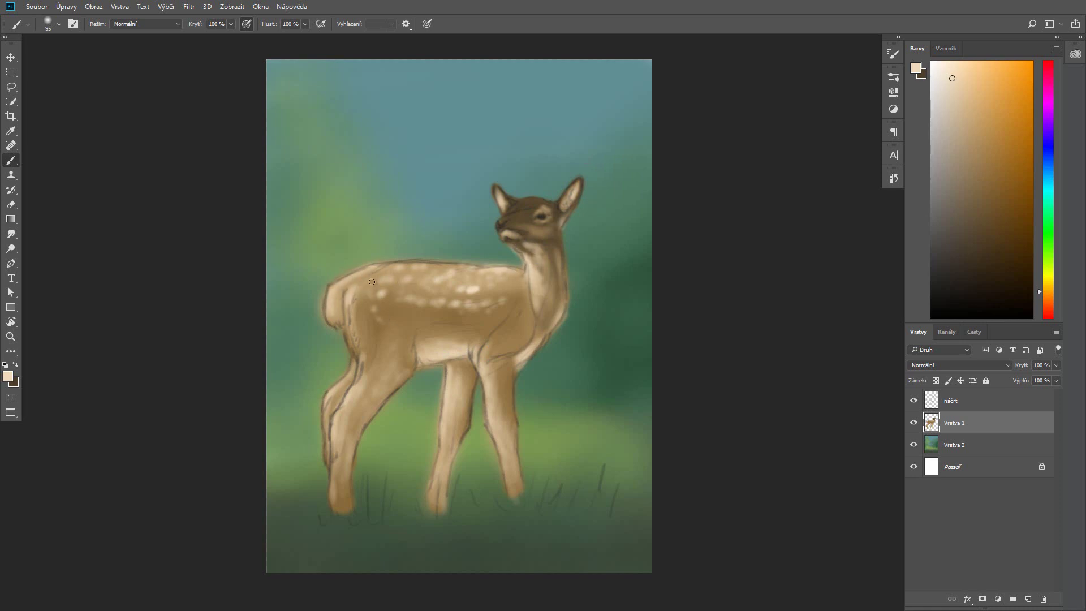
{"action": "left_click", "coordinate": [441, 289]}
{"action": "left_click", "coordinate": [423, 289]}
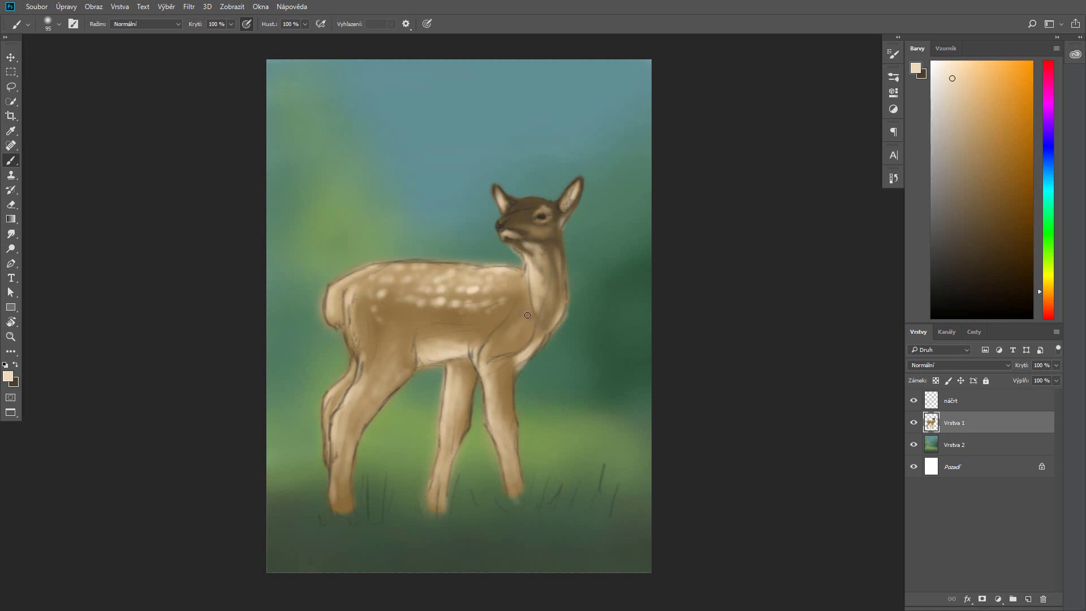
{"action": "mouse_move", "coordinate": [376, 320]}
{"action": "left_mouse_down"}
{"action": "mouse_move", "coordinate": [377, 365]}
{"action": "mouse_move", "coordinate": [408, 373]}
{"action": "mouse_move", "coordinate": [436, 319]}
{"action": "mouse_move", "coordinate": [415, 312]}
{"action": "left_mouse_up"}
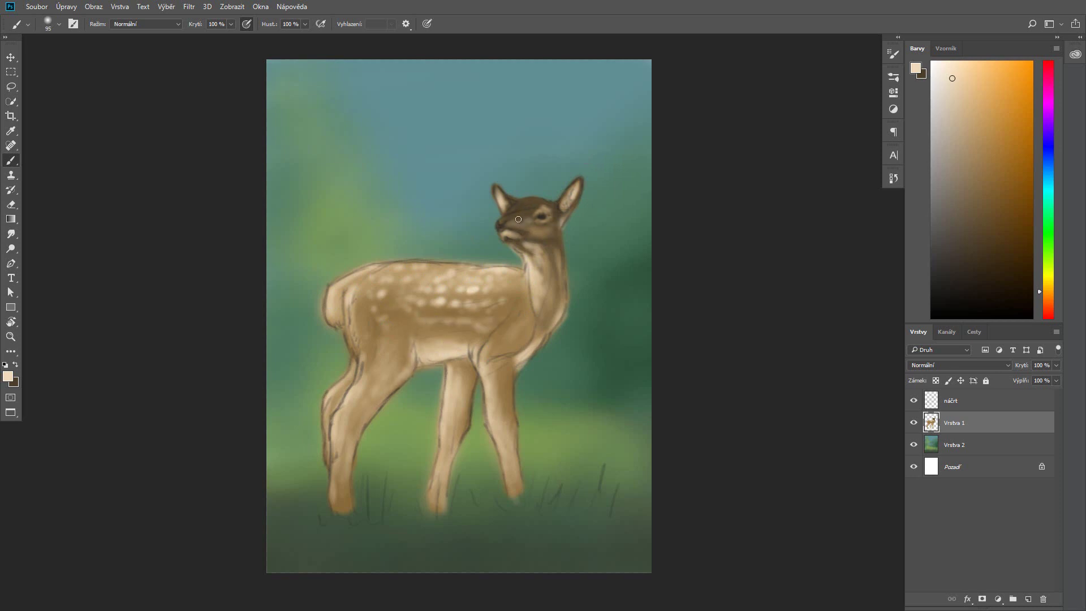
{"action": "left_click_drag", "start_coordinate": [558, 220], "coordinate": [560, 278]}
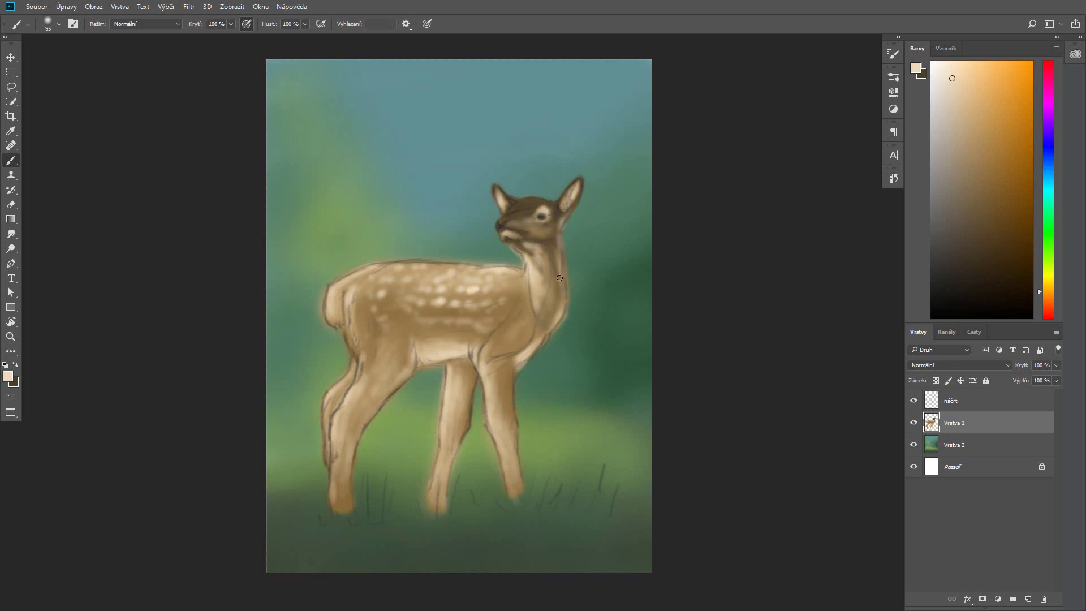
{"action": "left_click", "coordinate": [48, 24]}
{"action": "left_click_drag", "start_coordinate": [113, 42], "coordinate": [74, 41]}
Step: Rename the backdrop layer 'BG základ' and the fawn layer 'základ', then add a new layer
{"action": "double_click", "coordinate": [969, 445]}
{"action": "type", "text": "BG zák"}
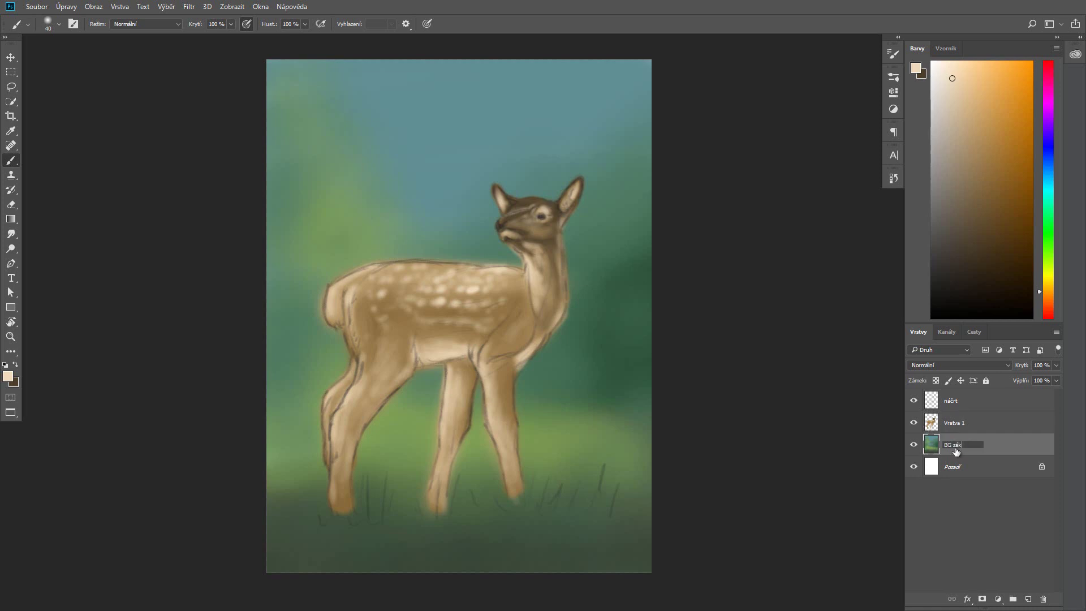
{"action": "type", "text": "lad"}
{"action": "double_click", "coordinate": [954, 423]}
{"action": "type", "text": "základ"}
{"action": "left_click", "coordinate": [1028, 599]}
Step: Choose a brush preset, sample a dark brown from the fawn, then set a lighter brown
{"action": "left_click", "coordinate": [60, 23]}
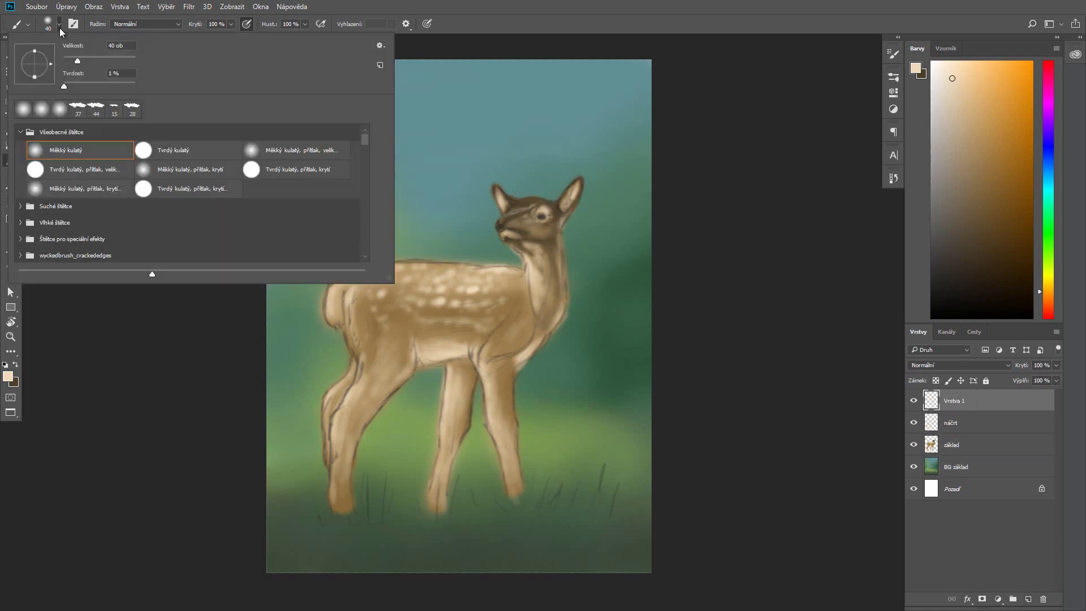
{"action": "scroll", "coordinate": [364, 222], "scroll_direction": "down", "scroll_amount": 3}
{"action": "key", "text": "i"}
{"action": "left_click", "coordinate": [503, 285]}
{"action": "left_click", "coordinate": [8, 376]}
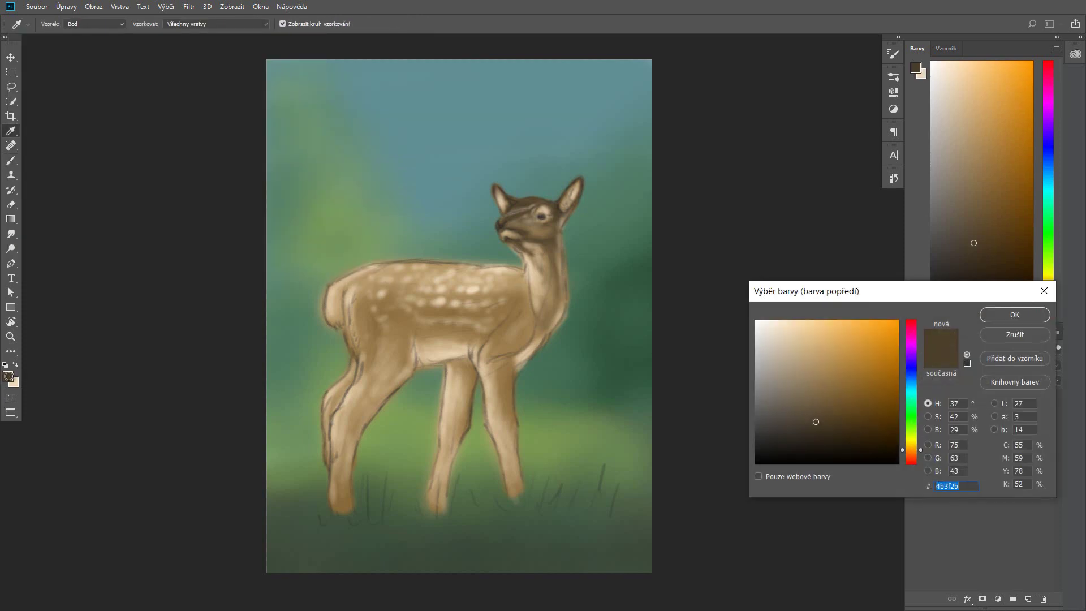
{"action": "left_click", "coordinate": [855, 399]}
{"action": "left_click", "coordinate": [998, 314]}
{"action": "key", "text": "b"}
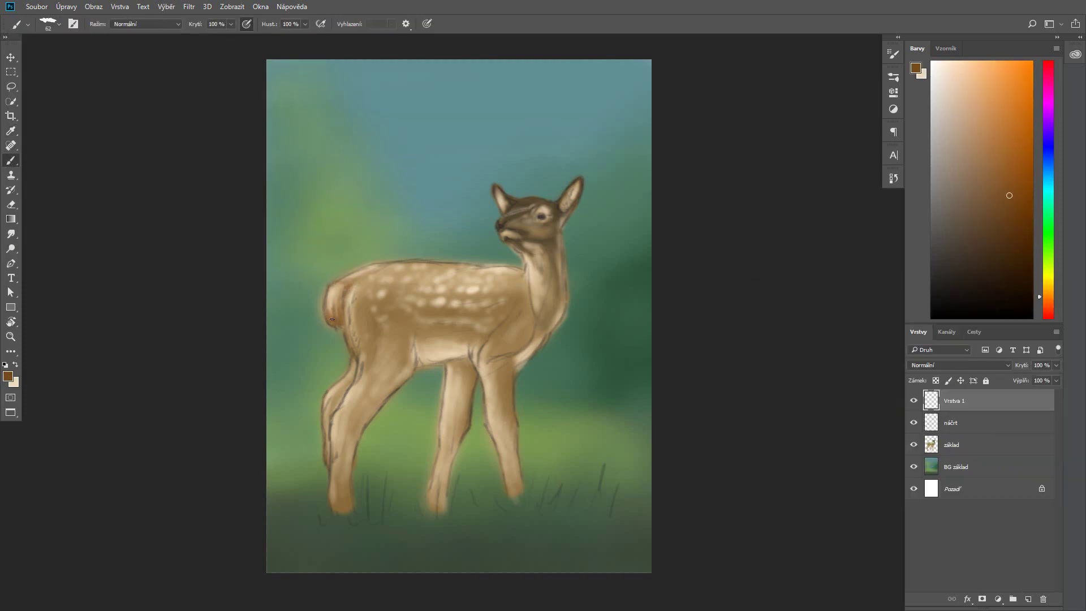
Step: Shrink the brush to 48 and set a darker, desaturated brown foreground
{"action": "key", "text": "bracketleft"}
{"action": "key", "text": "bracketleft"}
{"action": "left_click", "coordinate": [915, 68]}
{"action": "left_click", "coordinate": [822, 414]}
{"action": "left_click", "coordinate": [1015, 314]}
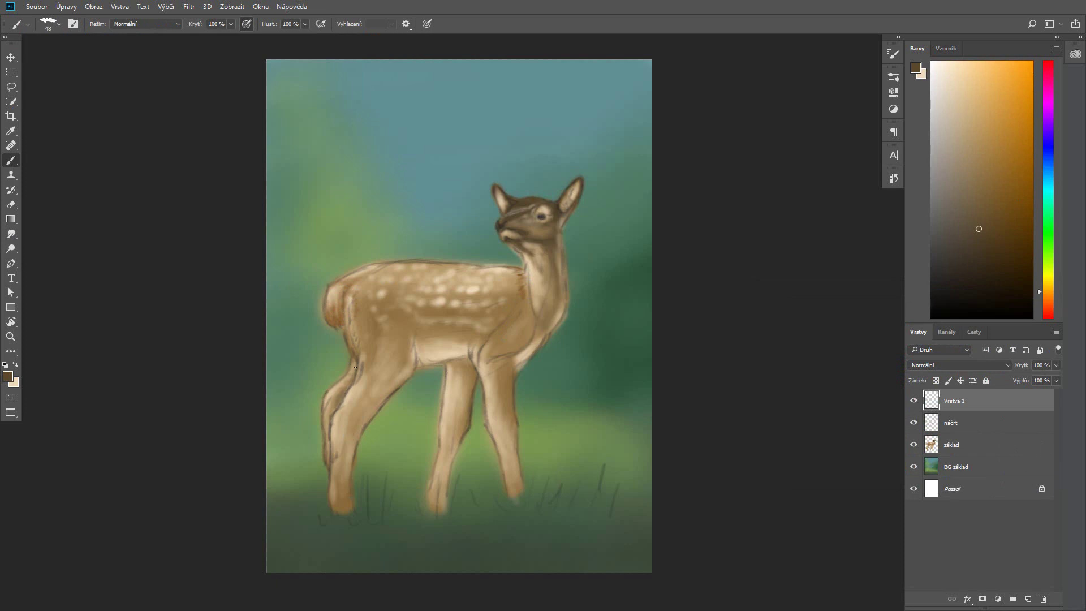
Step: Add a Multiply (Násobit) layer and select the soft round brush at 259 px
{"action": "left_click", "coordinate": [1029, 598]}
{"action": "left_click", "coordinate": [958, 364]}
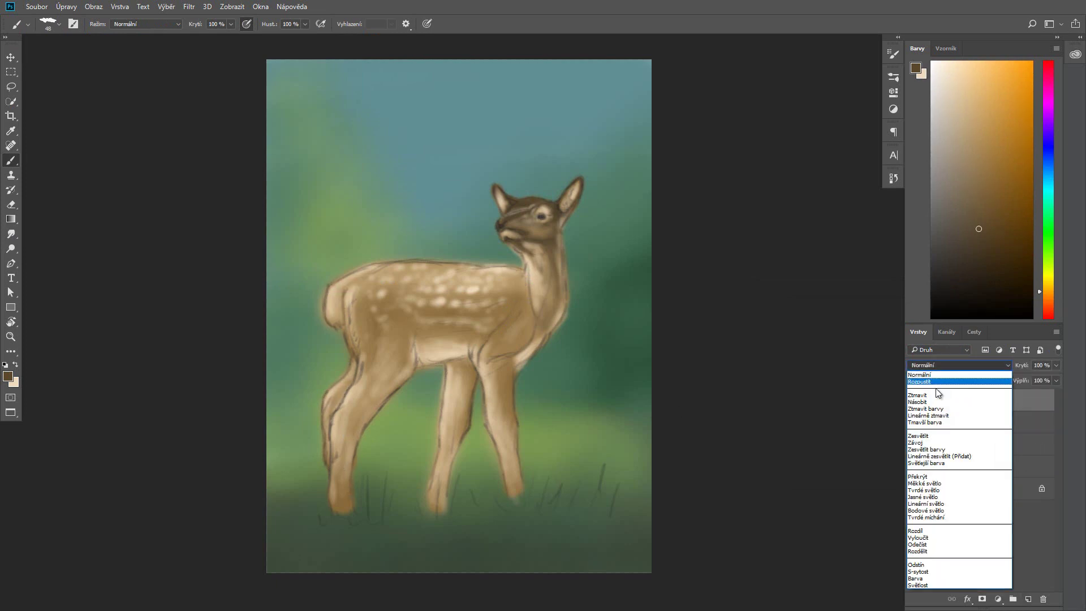
{"action": "left_click", "coordinate": [934, 402]}
{"action": "left_click", "coordinate": [59, 24]}
{"action": "left_click", "coordinate": [66, 150]}
{"action": "key", "text": "Return"}
Step: Set a blue-grey foreground and shade the front leg, hindquarter and belly
{"action": "left_click", "coordinate": [915, 68]}
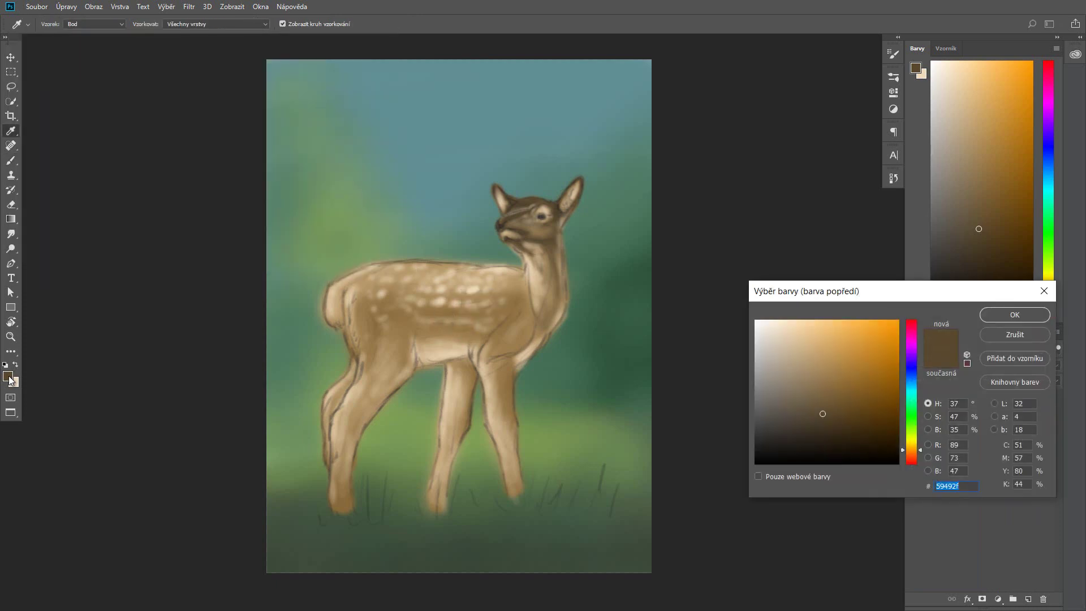
{"action": "left_click", "coordinate": [911, 364]}
{"action": "left_click", "coordinate": [799, 391]}
{"action": "left_click", "coordinate": [1015, 315]}
{"action": "mouse_move", "coordinate": [362, 433]}
{"action": "left_mouse_down"}
{"action": "mouse_move", "coordinate": [467, 342]}
{"action": "mouse_move", "coordinate": [371, 339]}
{"action": "left_mouse_up"}
{"action": "left_click_drag", "start_coordinate": [377, 379], "coordinate": [396, 308]}
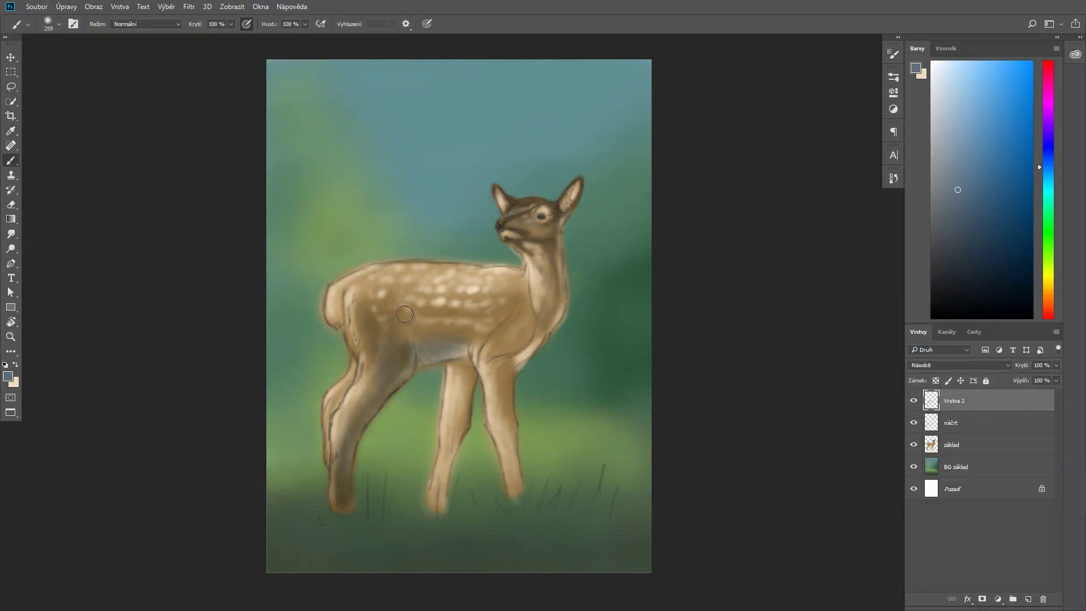
{"action": "left_click_drag", "start_coordinate": [373, 356], "coordinate": [427, 299]}
Step: Shade the front legs, back leg, chest, shoulder, ribs and neck with blue-grey shadow
{"action": "mouse_move", "coordinate": [470, 362]}
{"action": "left_mouse_down"}
{"action": "mouse_move", "coordinate": [443, 503]}
{"action": "mouse_move", "coordinate": [470, 339]}
{"action": "mouse_move", "coordinate": [430, 317]}
{"action": "mouse_move", "coordinate": [486, 300]}
{"action": "mouse_move", "coordinate": [425, 343]}
{"action": "mouse_move", "coordinate": [486, 354]}
{"action": "mouse_move", "coordinate": [518, 498]}
{"action": "left_mouse_up"}
{"action": "left_click_drag", "start_coordinate": [450, 379], "coordinate": [433, 509]}
{"action": "mouse_move", "coordinate": [514, 367]}
{"action": "left_mouse_down"}
{"action": "mouse_move", "coordinate": [557, 291]}
{"action": "mouse_move", "coordinate": [487, 371]}
{"action": "left_mouse_up"}
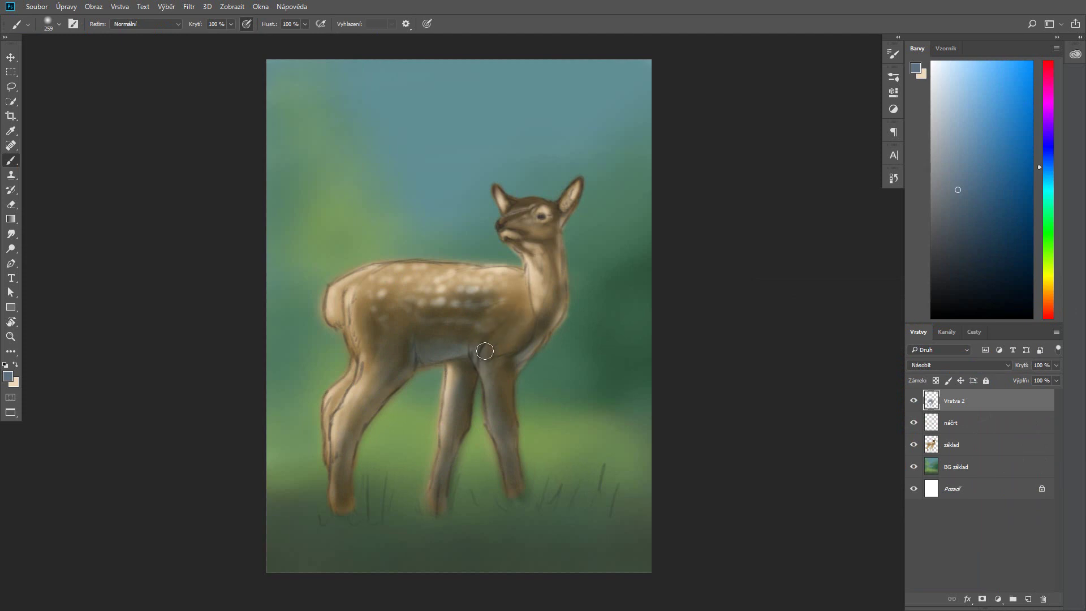
{"action": "left_click_drag", "start_coordinate": [498, 294], "coordinate": [373, 302]}
{"action": "mouse_move", "coordinate": [367, 458]}
{"action": "left_mouse_down"}
{"action": "mouse_move", "coordinate": [415, 358]}
{"action": "mouse_move", "coordinate": [515, 316]}
{"action": "left_mouse_up"}
{"action": "mouse_move", "coordinate": [509, 367]}
{"action": "left_mouse_down"}
{"action": "mouse_move", "coordinate": [565, 260]}
{"action": "mouse_move", "coordinate": [517, 244]}
{"action": "mouse_move", "coordinate": [560, 300]}
{"action": "mouse_move", "coordinate": [537, 229]}
{"action": "mouse_move", "coordinate": [565, 215]}
{"action": "left_mouse_up"}
Step: Shrink the brush to 127 px, add a highlights layer and swap foreground/background colours
{"action": "key", "text": "bracketleft"}
{"action": "left_click_drag", "start_coordinate": [526, 285], "coordinate": [527, 293]}
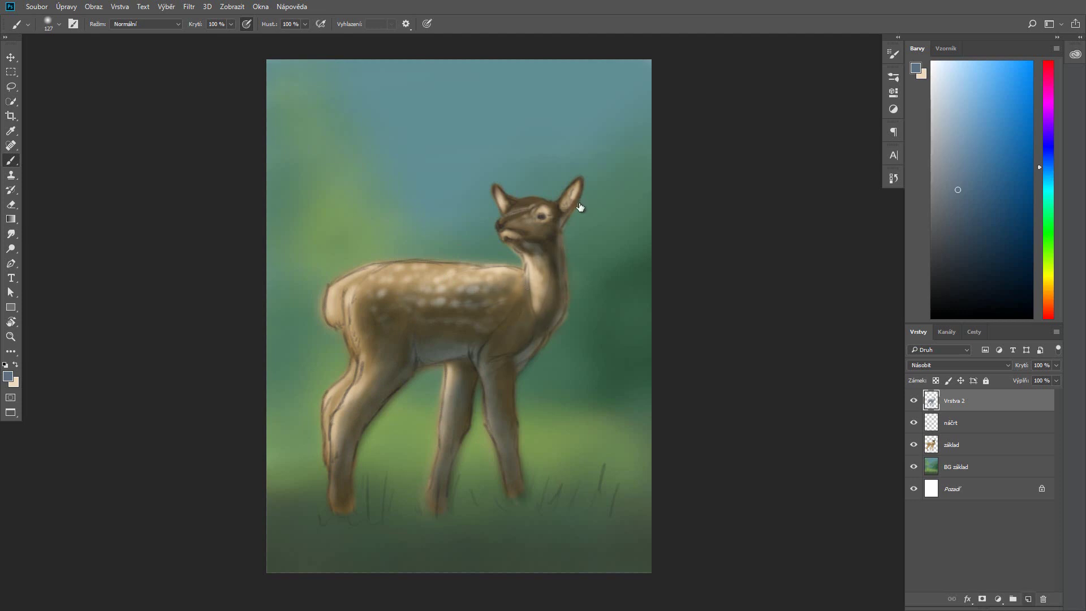
{"action": "left_click", "coordinate": [1028, 598]}
{"action": "left_click", "coordinate": [15, 365]}
Step: Pick a 42 px textured brush and highlight the front edges of both forelegs
{"action": "left_click", "coordinate": [59, 24]}
{"action": "double_click", "coordinate": [41, 110]}
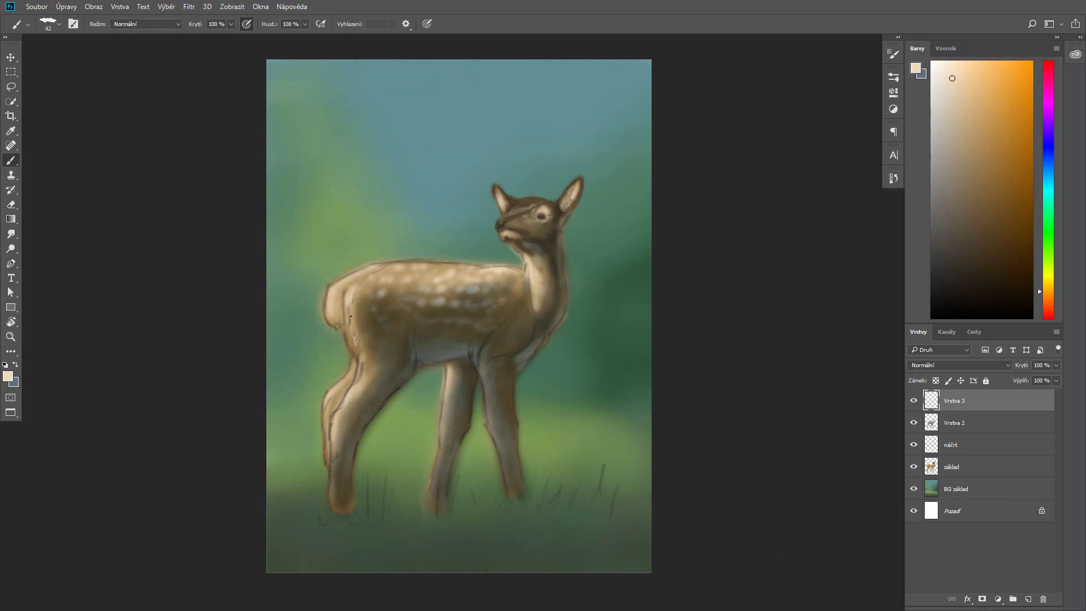
{"action": "left_click_drag", "start_coordinate": [360, 367], "coordinate": [331, 450]}
{"action": "mouse_move", "coordinate": [448, 364]}
{"action": "left_mouse_down"}
{"action": "mouse_move", "coordinate": [448, 428]}
{"action": "mouse_move", "coordinate": [444, 398]}
{"action": "left_mouse_up"}
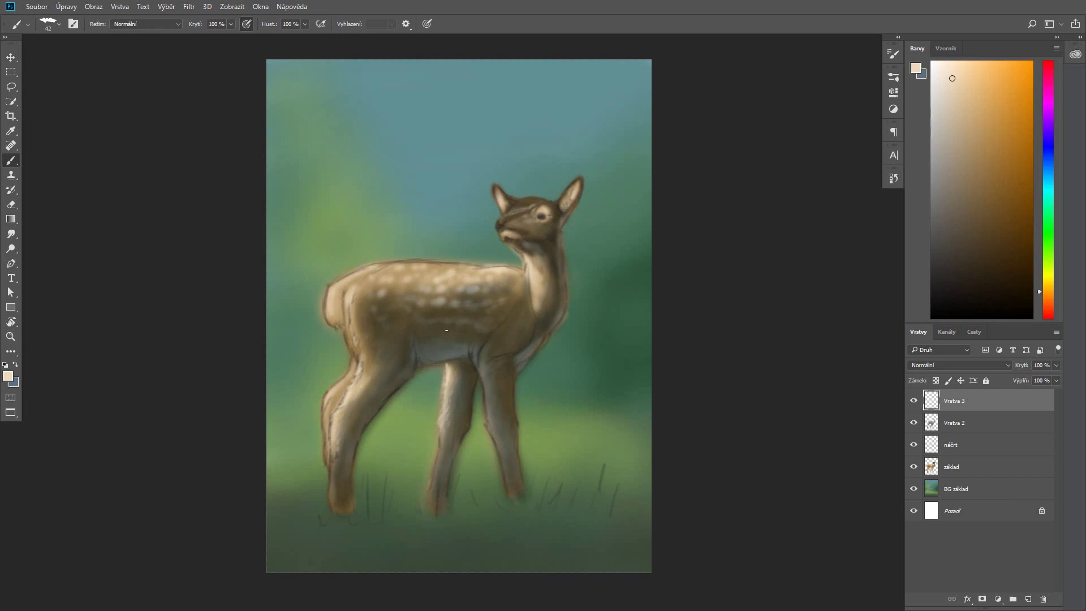
Step: Switch to a grey-olive colour and add a faint highlight on the back leg
{"action": "left_click", "coordinate": [7, 376]}
{"action": "left_click", "coordinate": [761, 388]}
{"action": "left_click", "coordinate": [1016, 313]}
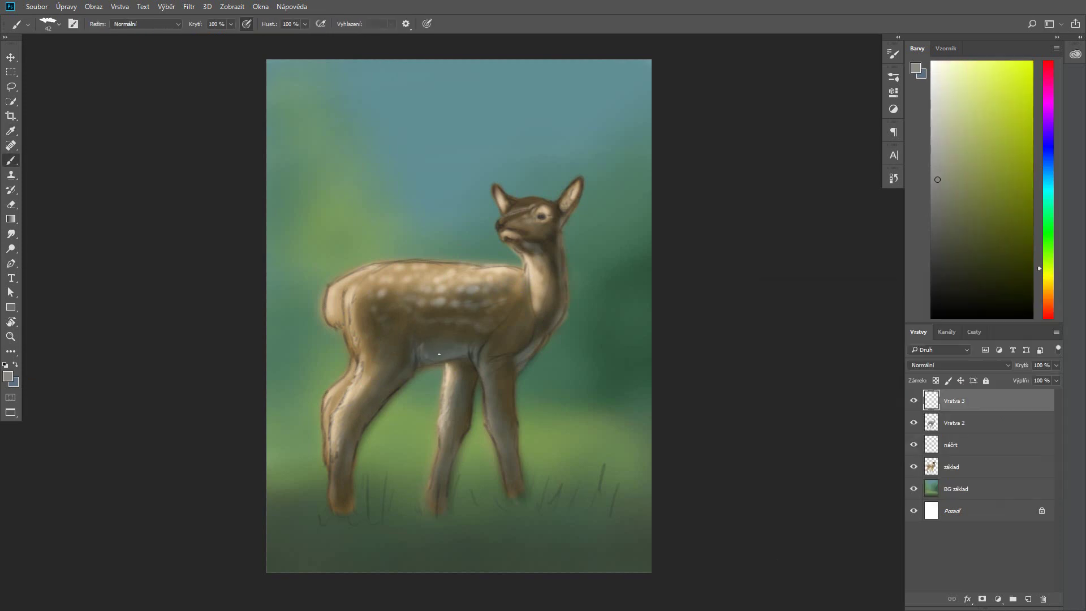
{"action": "left_click_drag", "start_coordinate": [481, 375], "coordinate": [485, 402]}
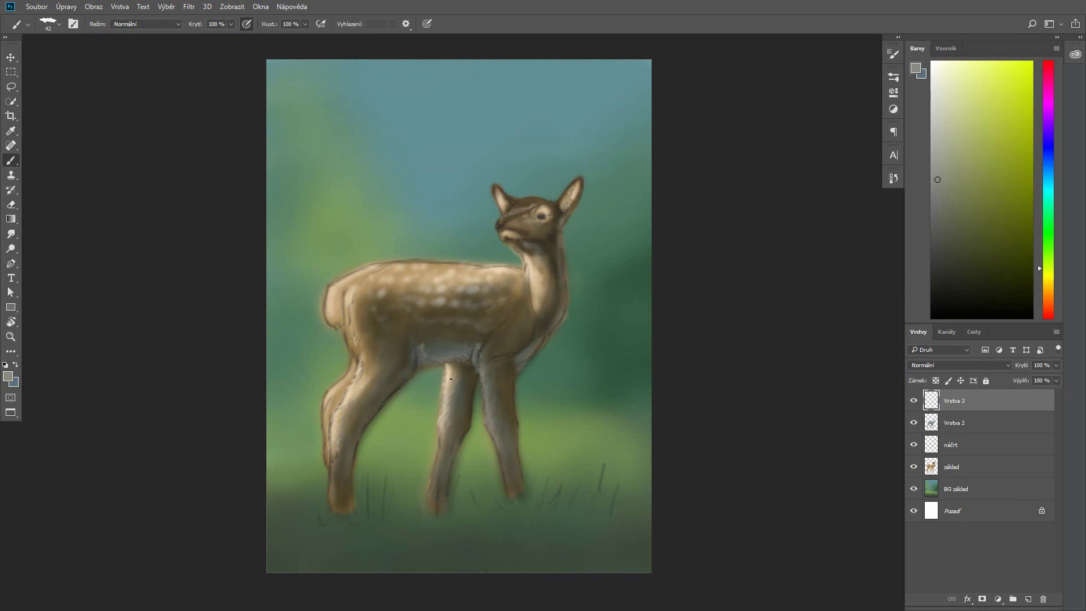
Step: Reduce the brush to 36 and highlight the chest edge and front leg's right edge
{"action": "left_click", "coordinate": [59, 24]}
{"action": "left_click_drag", "start_coordinate": [71, 39], "coordinate": [65, 38]}
{"action": "left_click_drag", "start_coordinate": [519, 371], "coordinate": [565, 301]}
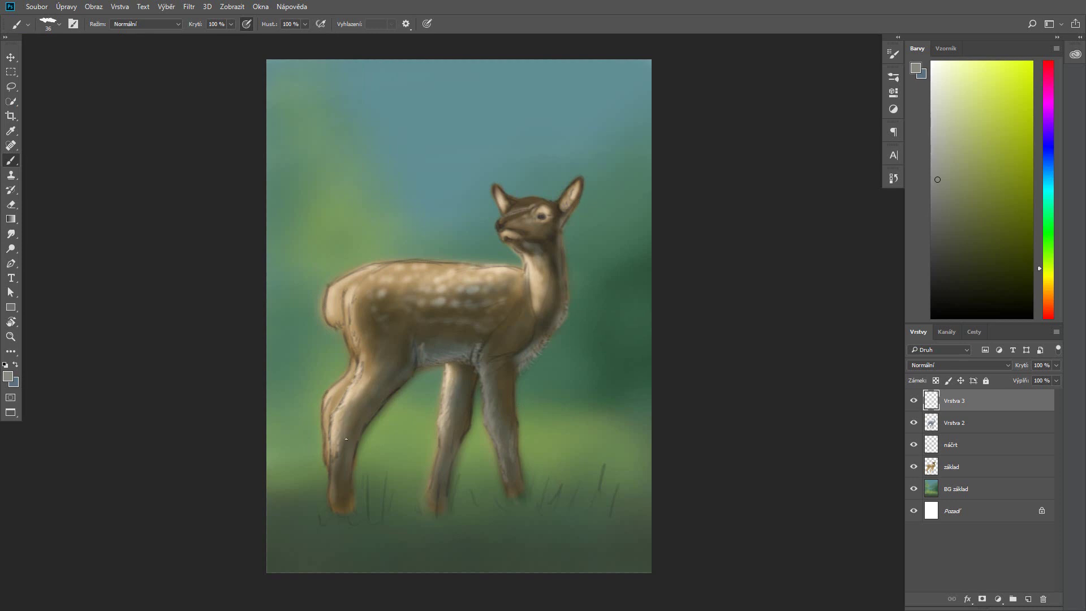
{"action": "left_click_drag", "start_coordinate": [349, 474], "coordinate": [342, 492]}
{"action": "key", "text": "Return"}
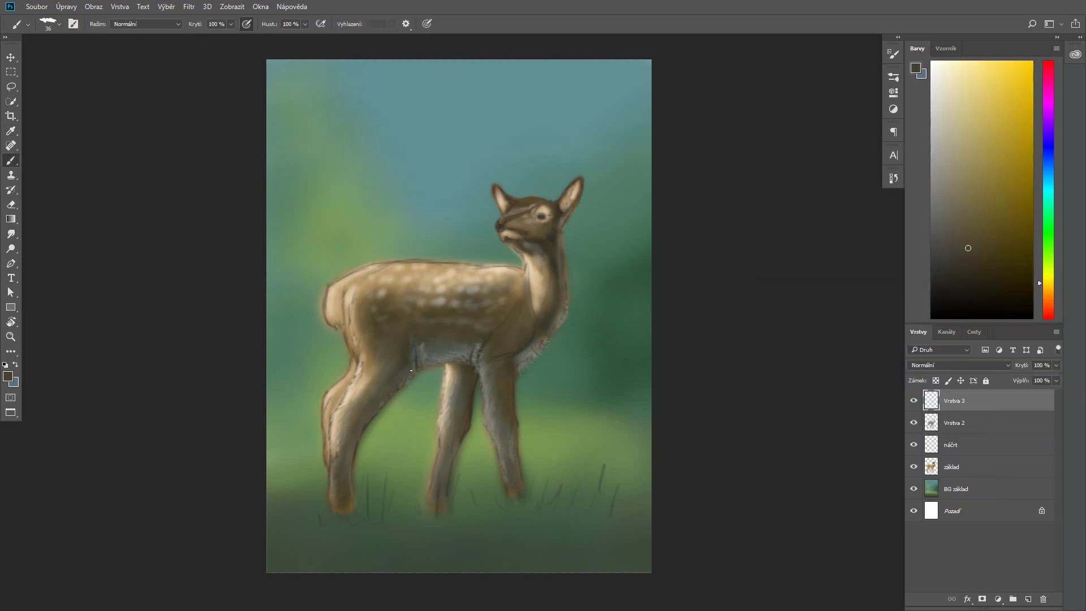
Step: Set the foreground to a lighter grey-olive, then to light cream
{"action": "left_click", "coordinate": [8, 376]}
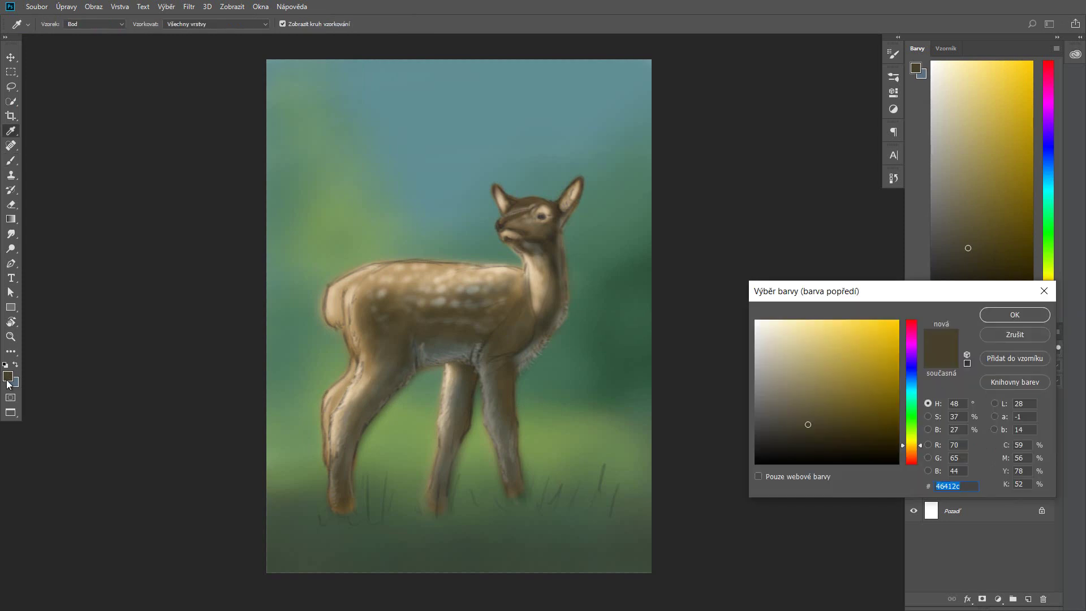
{"action": "left_click", "coordinate": [360, 436]}
{"action": "key", "text": "Return"}
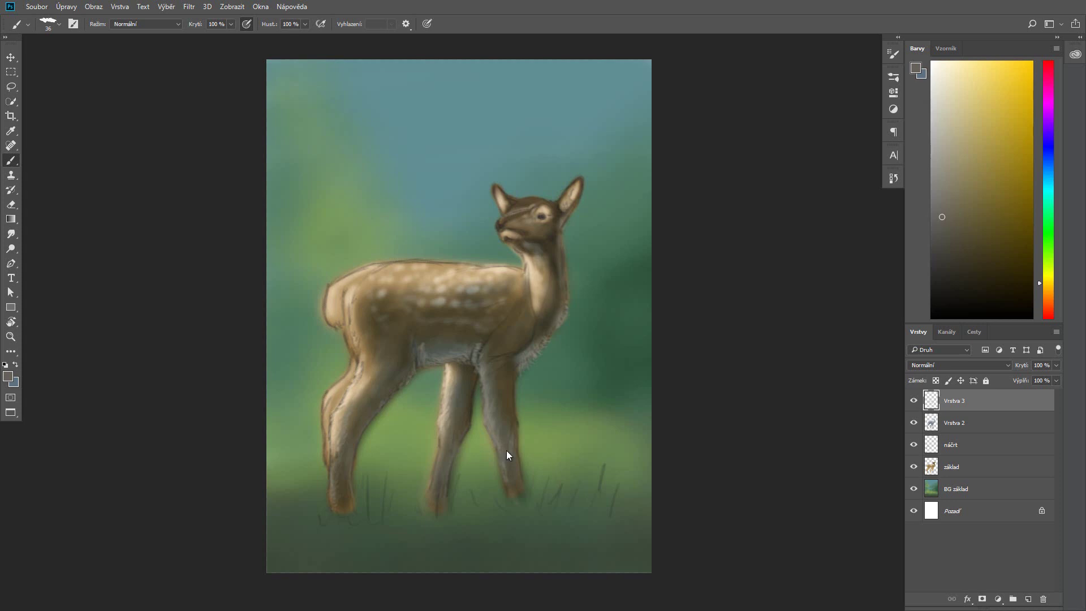
{"action": "left_click", "coordinate": [8, 377]}
{"action": "key", "text": "Return"}
Step: Paint cream fur inside both ears, above the eye and on the neck
{"action": "mouse_move", "coordinate": [562, 206]}
{"action": "left_mouse_down"}
{"action": "mouse_move", "coordinate": [573, 195]}
{"action": "mouse_move", "coordinate": [563, 217]}
{"action": "left_mouse_up"}
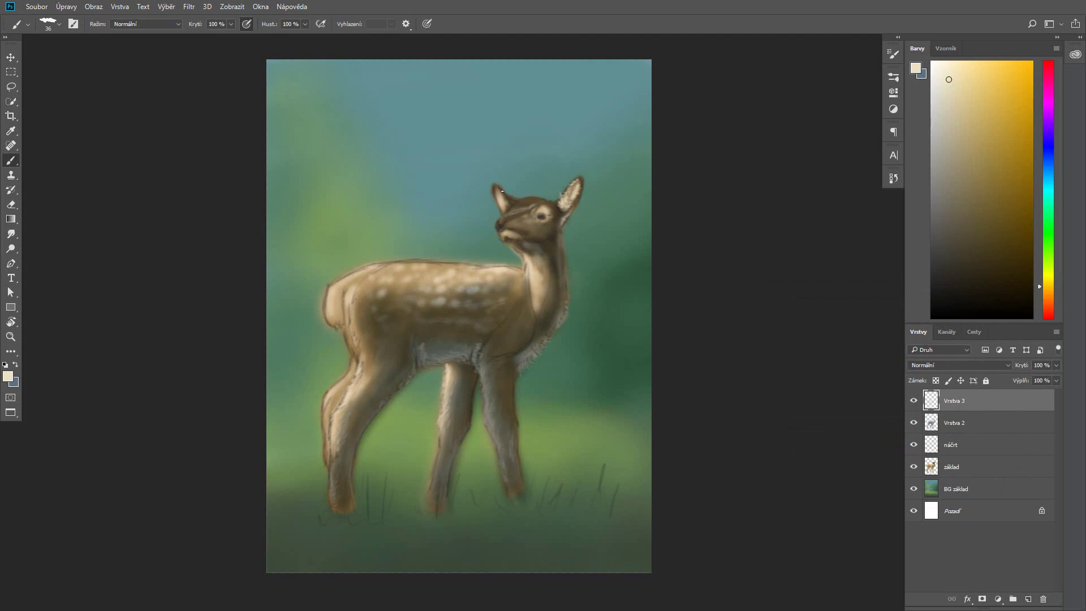
{"action": "mouse_move", "coordinate": [498, 208]}
{"action": "left_mouse_down"}
{"action": "mouse_move", "coordinate": [500, 189]}
{"action": "mouse_move", "coordinate": [501, 206]}
{"action": "mouse_move", "coordinate": [551, 218]}
{"action": "mouse_move", "coordinate": [510, 226]}
{"action": "mouse_move", "coordinate": [522, 232]}
{"action": "left_mouse_up"}
{"action": "left_click_drag", "start_coordinate": [532, 209], "coordinate": [544, 205]}
{"action": "mouse_move", "coordinate": [529, 284]}
{"action": "left_mouse_down"}
{"action": "mouse_move", "coordinate": [537, 309]}
{"action": "mouse_move", "coordinate": [549, 306]}
{"action": "mouse_move", "coordinate": [528, 277]}
{"action": "left_mouse_up"}
Step: Pick a brown foreground colour, then sample a colour from the canvas
{"action": "left_click", "coordinate": [915, 68]}
{"action": "left_click", "coordinate": [820, 380]}
{"action": "left_click", "coordinate": [1011, 313]}
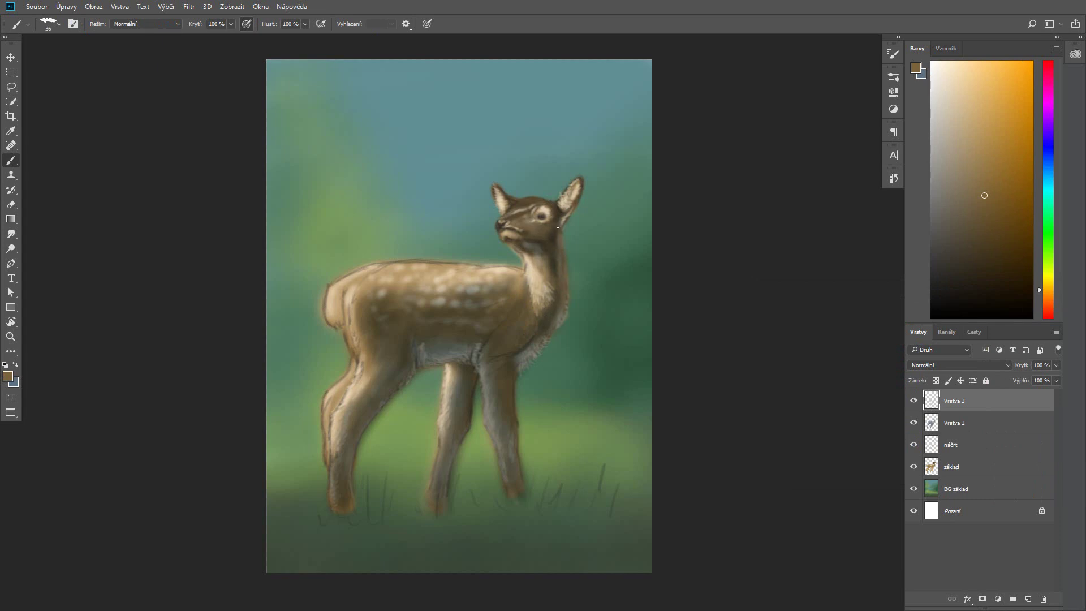
{"action": "key", "text": "i"}
{"action": "left_click", "coordinate": [8, 375]}
Step: Dab light spots along the back and shoulder and lighten the neck fur
{"action": "left_click", "coordinate": [440, 302]}
{"action": "left_click", "coordinate": [471, 303]}
{"action": "left_click", "coordinate": [506, 285]}
{"action": "mouse_move", "coordinate": [527, 263]}
{"action": "left_mouse_down"}
{"action": "mouse_move", "coordinate": [527, 273]}
{"action": "mouse_move", "coordinate": [495, 282]}
{"action": "left_mouse_up"}
{"action": "left_click", "coordinate": [489, 290]}
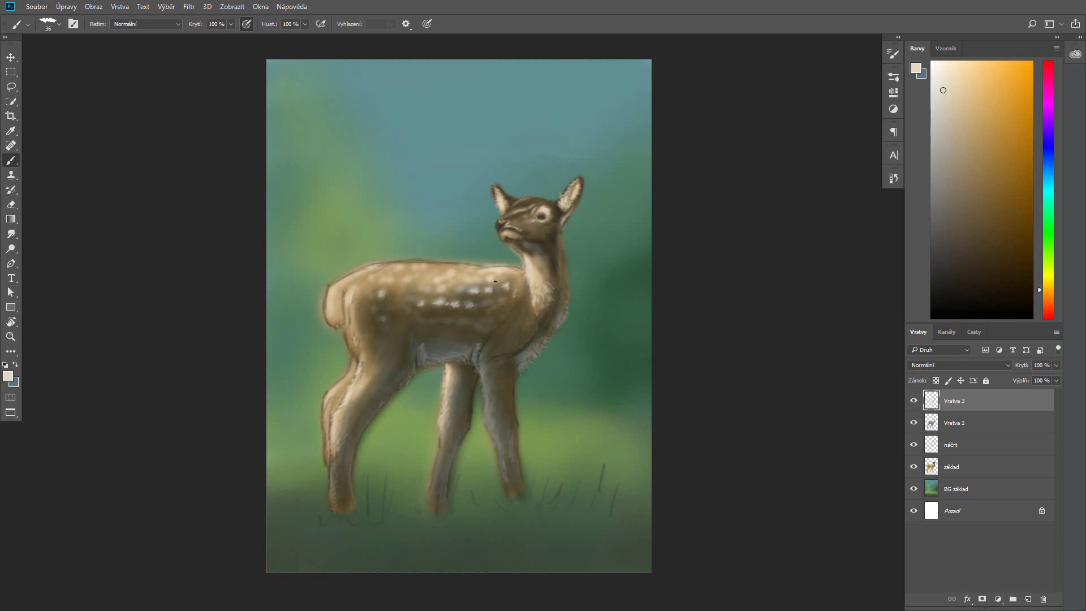
Step: Dab light spots along the top edge of the fawn's back
{"action": "left_click", "coordinate": [413, 268]}
{"action": "left_click_drag", "start_coordinate": [433, 263], "coordinate": [471, 265]}
{"action": "left_click_drag", "start_coordinate": [393, 260], "coordinate": [489, 307]}
{"action": "left_click_drag", "start_coordinate": [401, 298], "coordinate": [408, 301]}
Step: Paint lighter fur strokes on the rump and the front leg
{"action": "left_click_drag", "start_coordinate": [327, 288], "coordinate": [324, 321]}
{"action": "left_click_drag", "start_coordinate": [328, 285], "coordinate": [323, 313]}
{"action": "left_click_drag", "start_coordinate": [327, 311], "coordinate": [325, 327]}
{"action": "left_click_drag", "start_coordinate": [328, 285], "coordinate": [336, 302]}
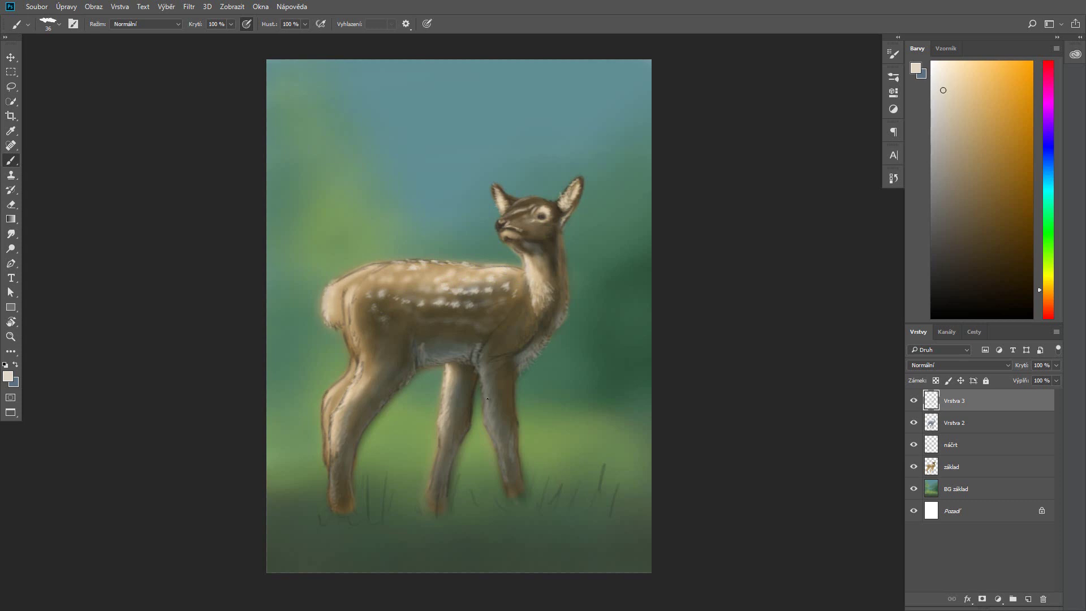
{"action": "left_click_drag", "start_coordinate": [488, 399], "coordinate": [490, 438]}
Step: Lighten the muzzle, throat and rear edge of the hind thigh and leg
{"action": "left_click", "coordinate": [894, 179]}
{"action": "left_click", "coordinate": [894, 178]}
{"action": "left_click_drag", "start_coordinate": [501, 232], "coordinate": [511, 238]}
{"action": "left_click_drag", "start_coordinate": [524, 274], "coordinate": [524, 248]}
{"action": "left_click_drag", "start_coordinate": [351, 336], "coordinate": [359, 362]}
{"action": "left_click_drag", "start_coordinate": [351, 303], "coordinate": [334, 387]}
{"action": "left_click_drag", "start_coordinate": [360, 348], "coordinate": [323, 432]}
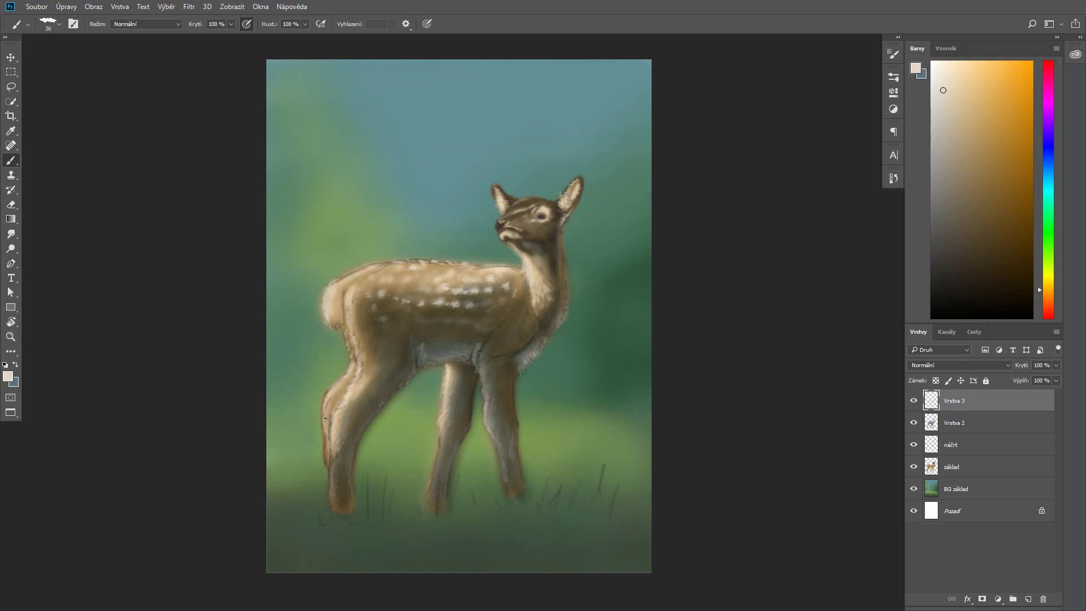
{"action": "left_click_drag", "start_coordinate": [331, 392], "coordinate": [325, 451]}
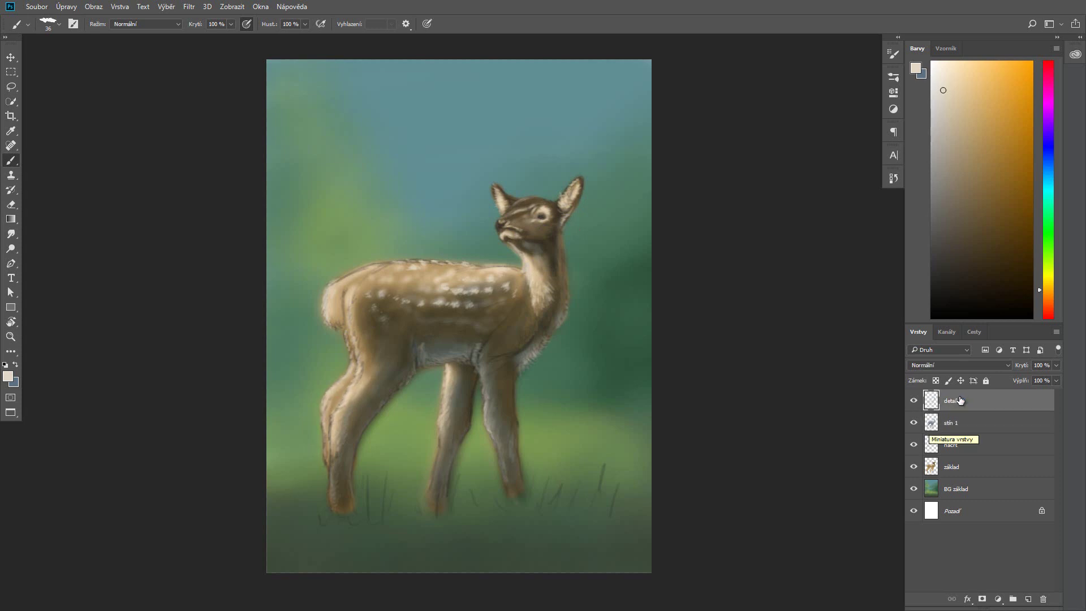
Step: Sample a light colour and add rim-light strokes along the front leg, back leg, chest and neck
{"action": "key", "text": "i"}
{"action": "key", "text": "Return"}
{"action": "key", "text": "b"}
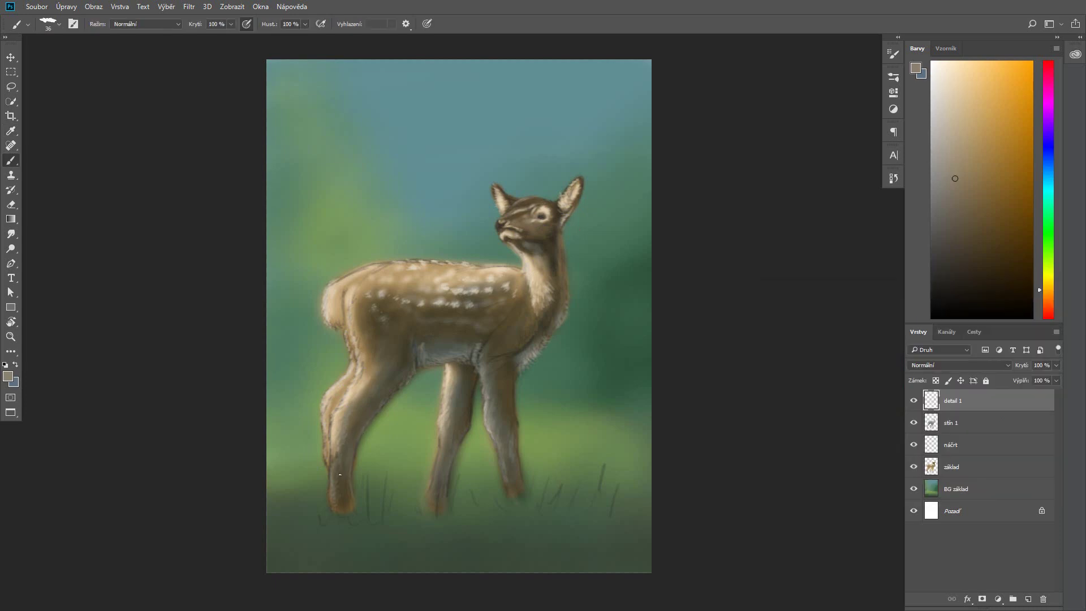
{"action": "left_click_drag", "start_coordinate": [440, 481], "coordinate": [439, 497]}
{"action": "left_click_drag", "start_coordinate": [511, 386], "coordinate": [515, 415]}
{"action": "left_click_drag", "start_coordinate": [528, 353], "coordinate": [523, 342]}
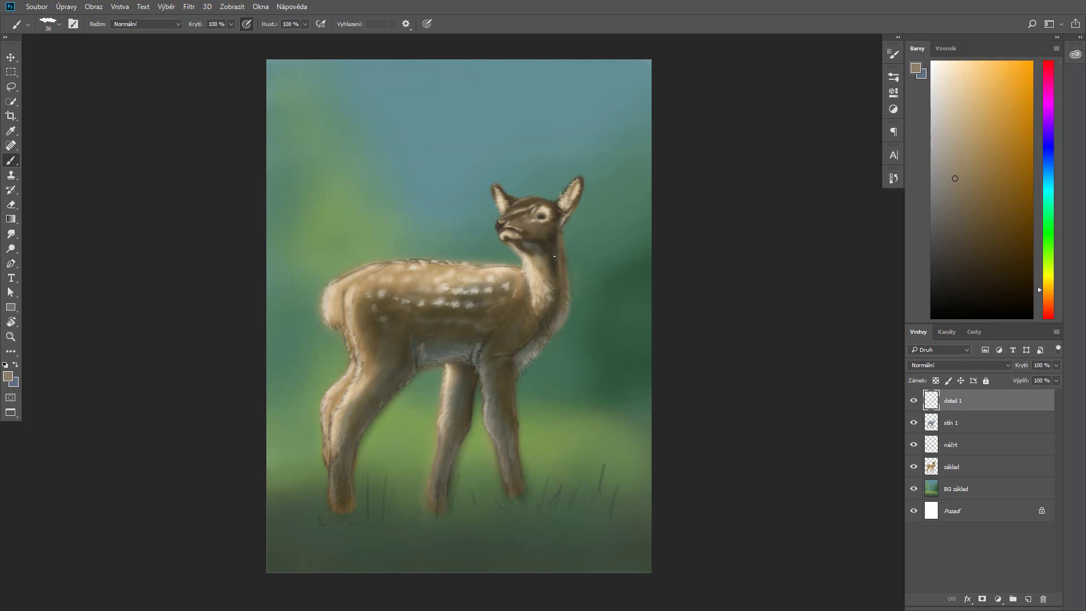
{"action": "left_click_drag", "start_coordinate": [565, 259], "coordinate": [562, 248]}
{"action": "left_click_drag", "start_coordinate": [479, 377], "coordinate": [466, 403]}
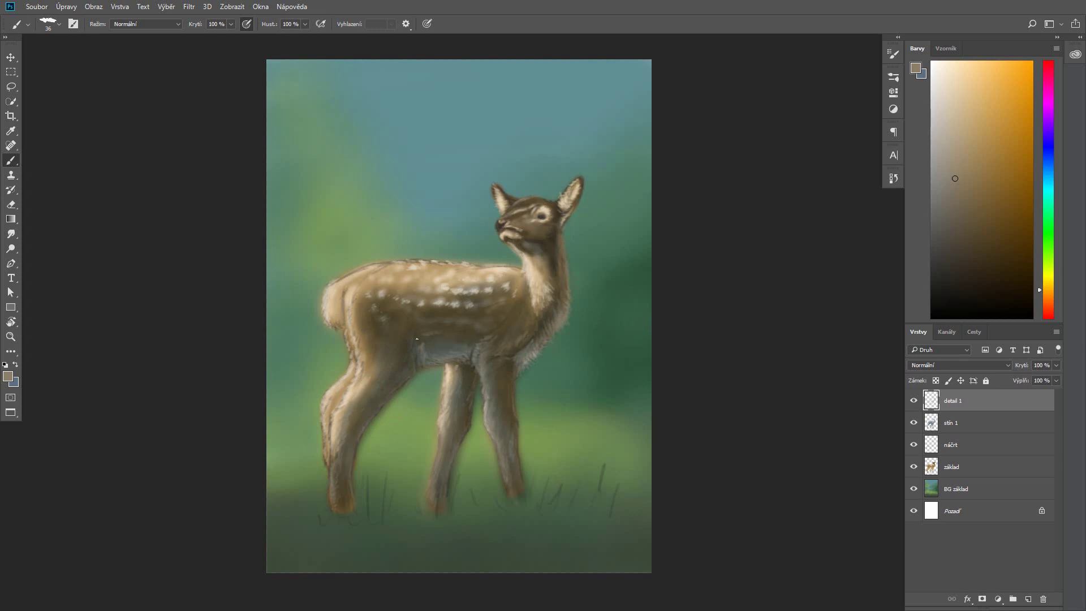
Step: Pick a darker brown, then sample a light grey-beige, checking the History panel
{"action": "left_click", "coordinate": [819, 417]}
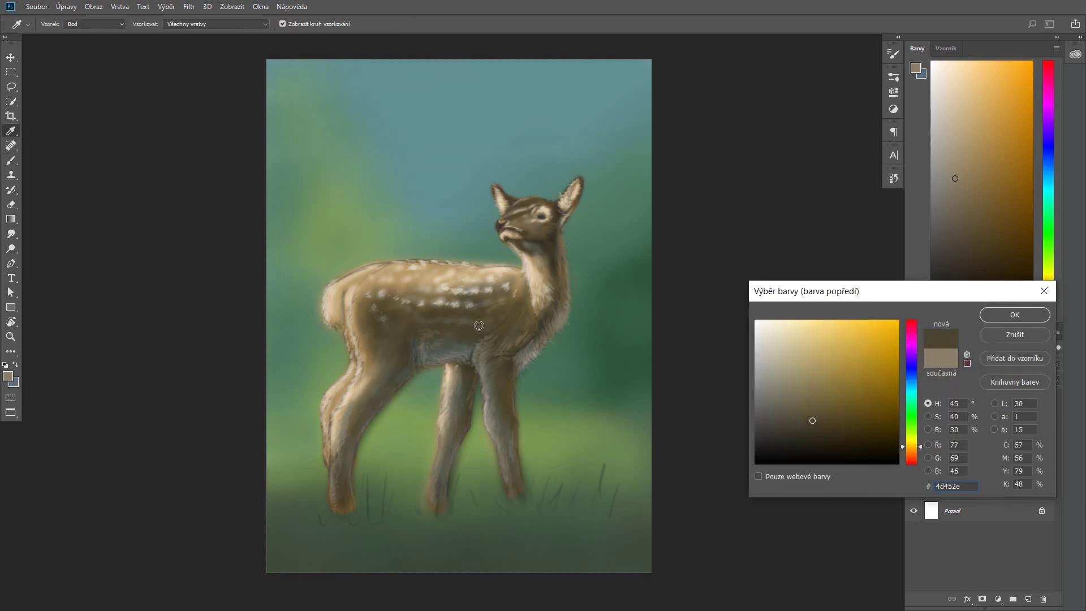
{"action": "left_click", "coordinate": [1011, 319]}
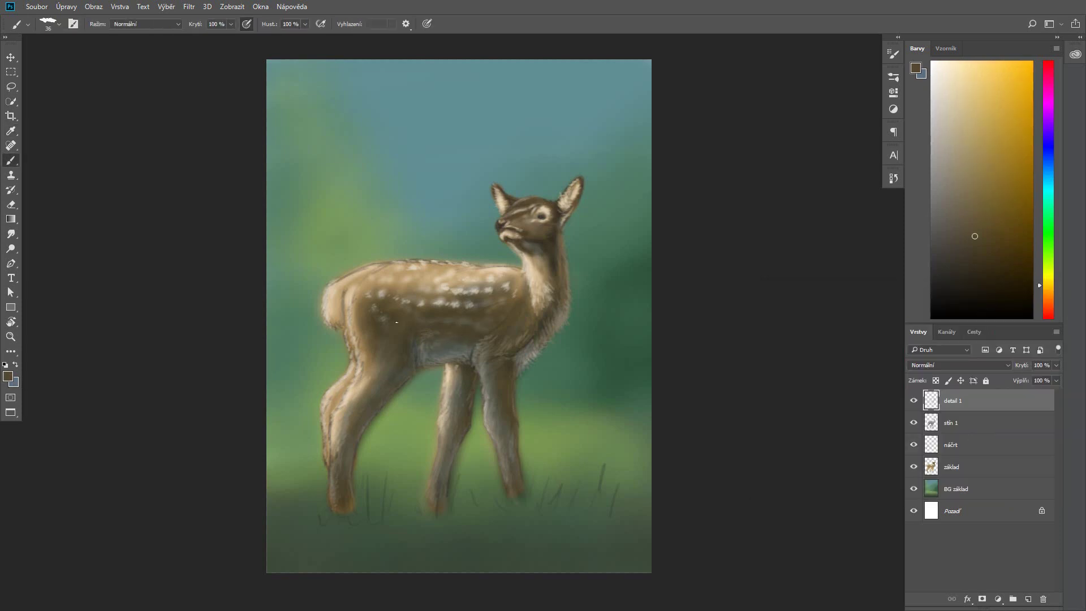
{"action": "left_click", "coordinate": [894, 178]}
{"action": "left_click", "coordinate": [526, 254], "text": "alt"}
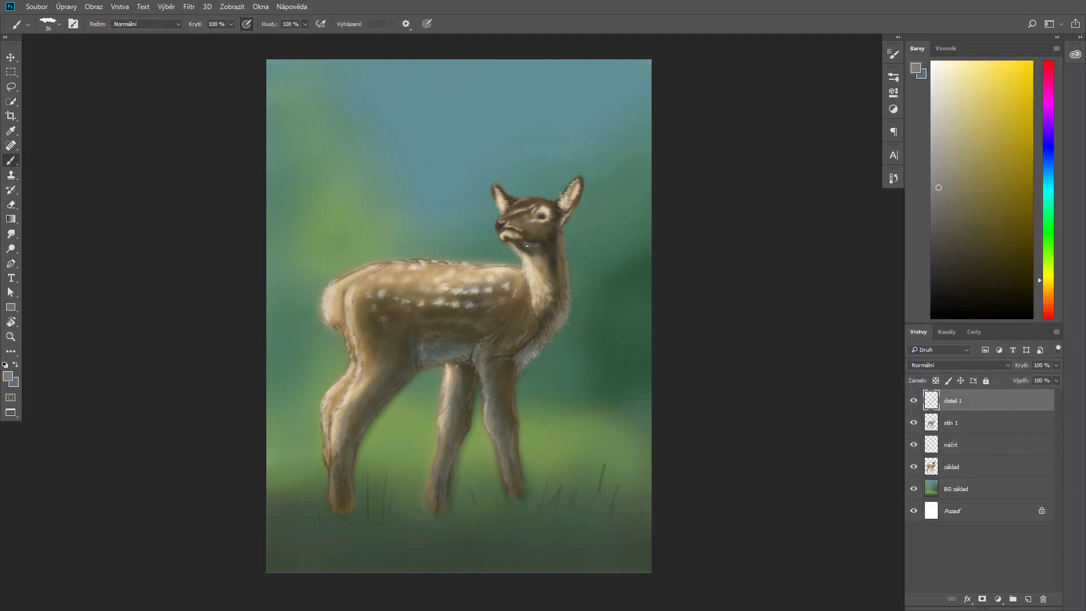
{"action": "left_click", "coordinate": [894, 178]}
Step: Set an orange-brown, enlarge the brush to 40 and sample a dark colour
{"action": "left_click", "coordinate": [915, 68]}
{"action": "left_click", "coordinate": [877, 393]}
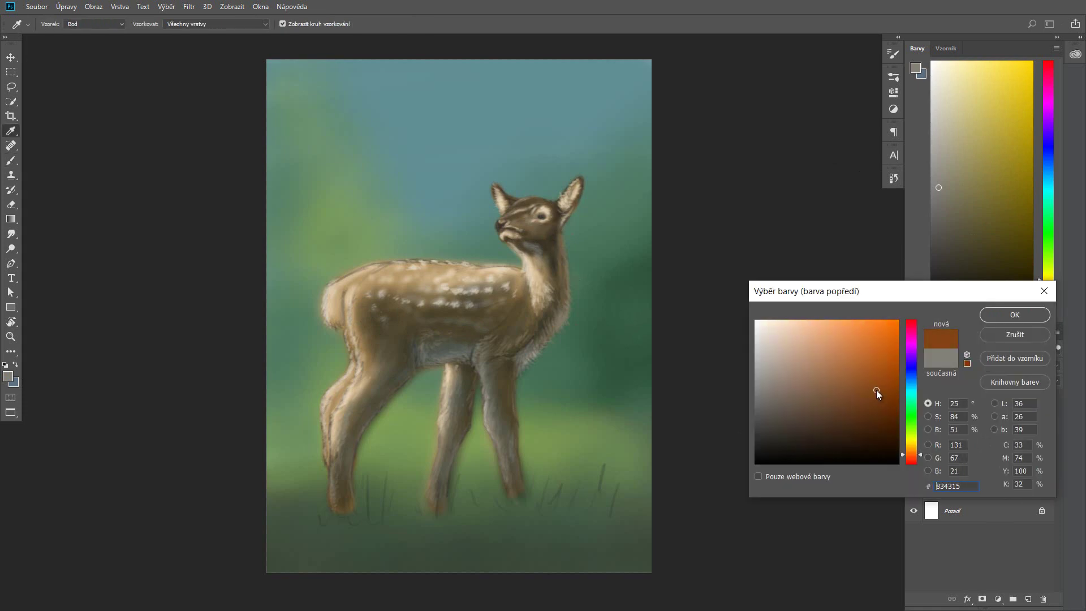
{"action": "left_click", "coordinate": [1013, 313]}
{"action": "left_click", "coordinate": [59, 23]}
{"action": "left_click", "coordinate": [335, 328]}
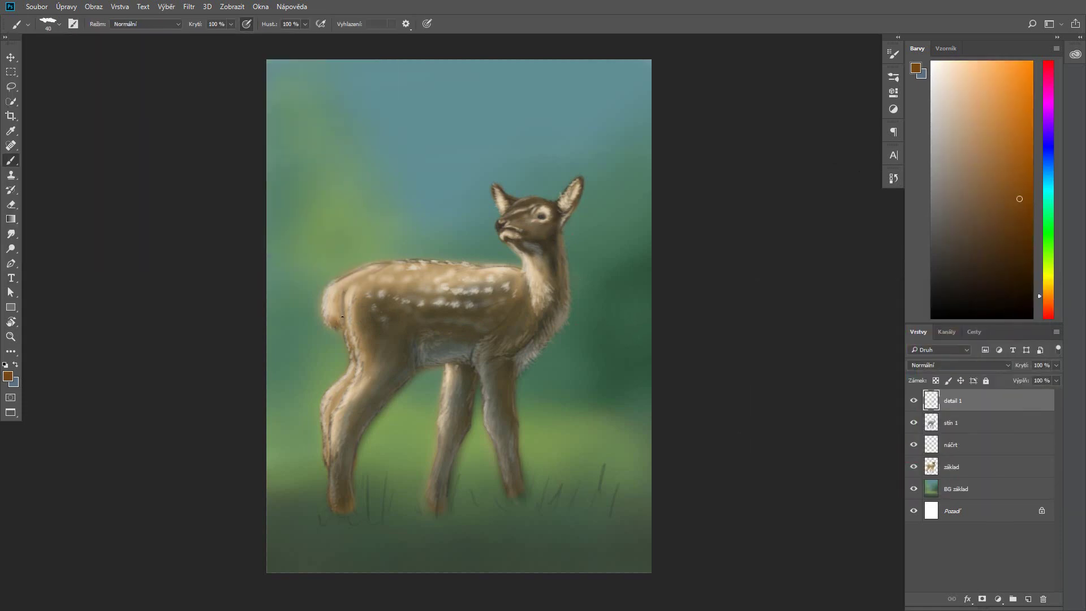
{"action": "left_click", "coordinate": [340, 312], "text": "alt"}
{"action": "left_click", "coordinate": [365, 323]}
{"action": "key", "text": "Return"}
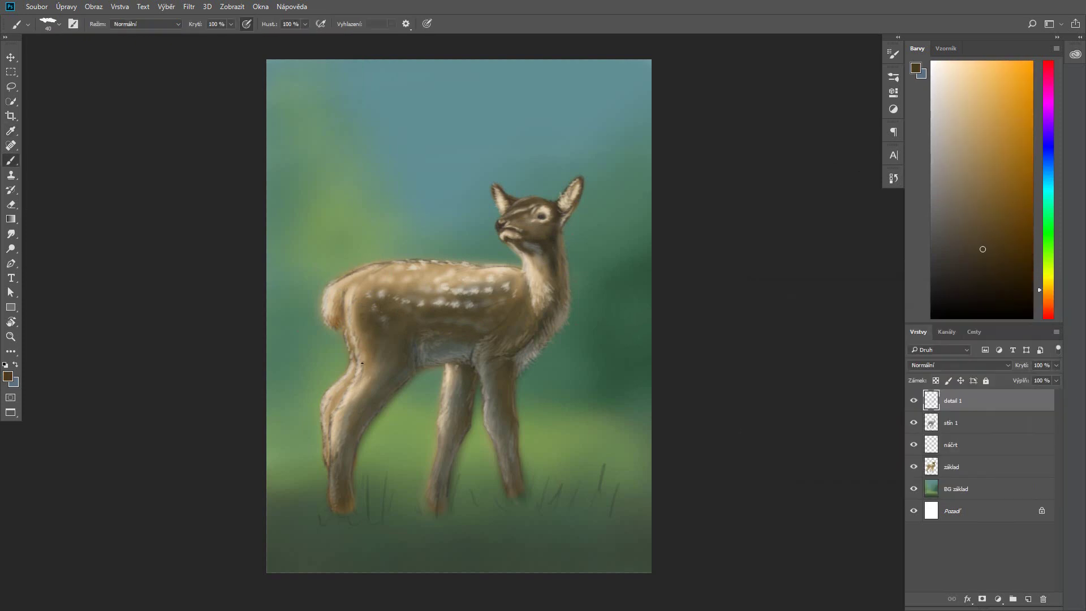
Step: Sample a lighter brown from the head, set brush size 64, and lighten throat, neck and chest
{"action": "left_click", "coordinate": [8, 377]}
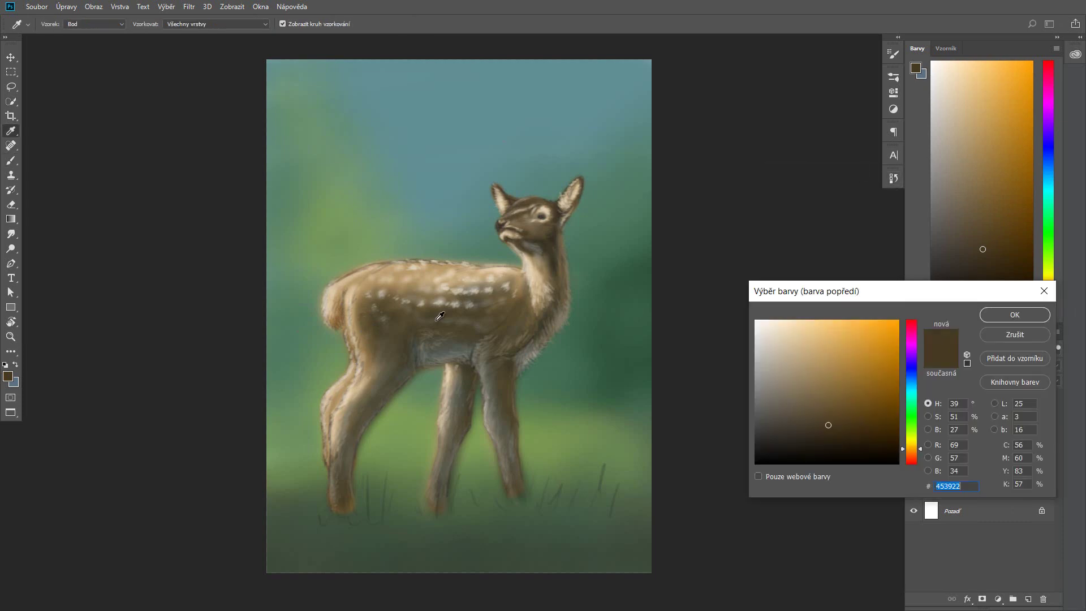
{"action": "left_click", "coordinate": [540, 225]}
{"action": "key", "text": "Return"}
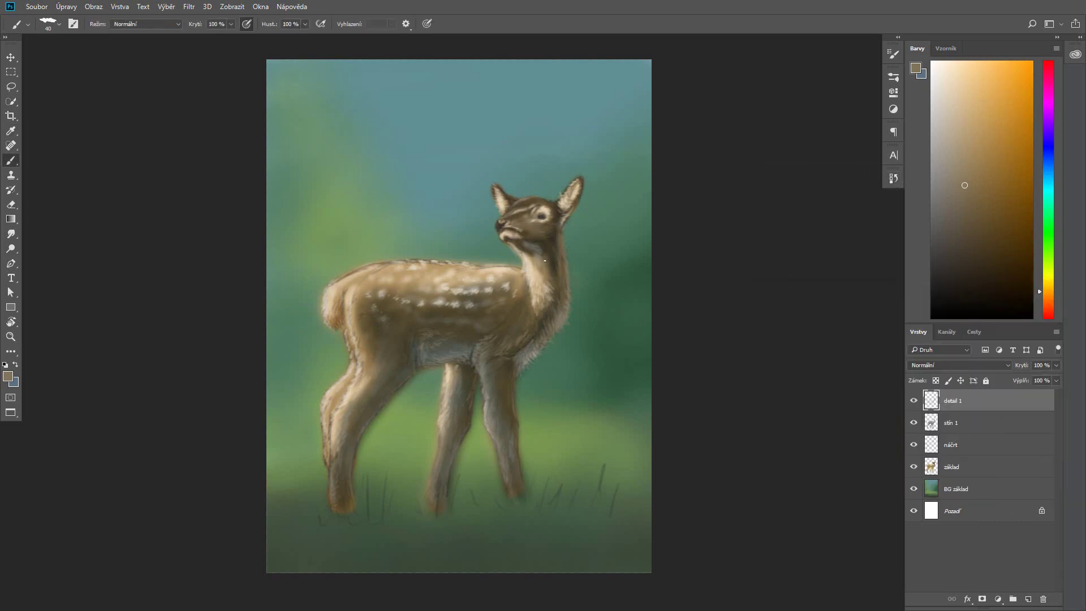
{"action": "left_click", "coordinate": [59, 24]}
{"action": "left_click_drag", "start_coordinate": [85, 61], "coordinate": [97, 61]}
{"action": "key", "text": "Return"}
{"action": "left_click_drag", "start_coordinate": [549, 264], "coordinate": [546, 254]}
{"action": "mouse_move", "coordinate": [537, 318]}
{"action": "left_mouse_down"}
{"action": "mouse_move", "coordinate": [547, 312]}
{"action": "mouse_move", "coordinate": [537, 333]}
{"action": "left_mouse_up"}
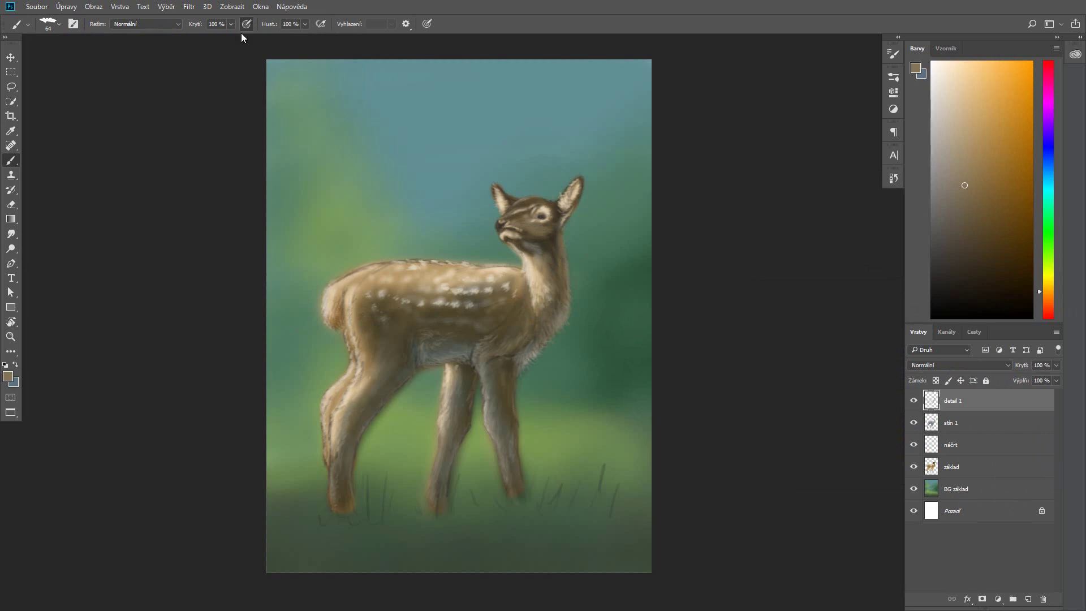
Step: At 85 % opacity, darken the hind leg, rump edge and thigh edge
{"action": "key", "text": "8"}
{"action": "key", "text": "5"}
{"action": "mouse_move", "coordinate": [336, 400]}
{"action": "left_mouse_down"}
{"action": "mouse_move", "coordinate": [348, 388]}
{"action": "mouse_move", "coordinate": [351, 435]}
{"action": "left_mouse_up"}
{"action": "mouse_move", "coordinate": [334, 316]}
{"action": "left_mouse_down"}
{"action": "mouse_move", "coordinate": [327, 290]}
{"action": "mouse_move", "coordinate": [359, 300]}
{"action": "left_mouse_up"}
{"action": "left_click_drag", "start_coordinate": [362, 357], "coordinate": [364, 380]}
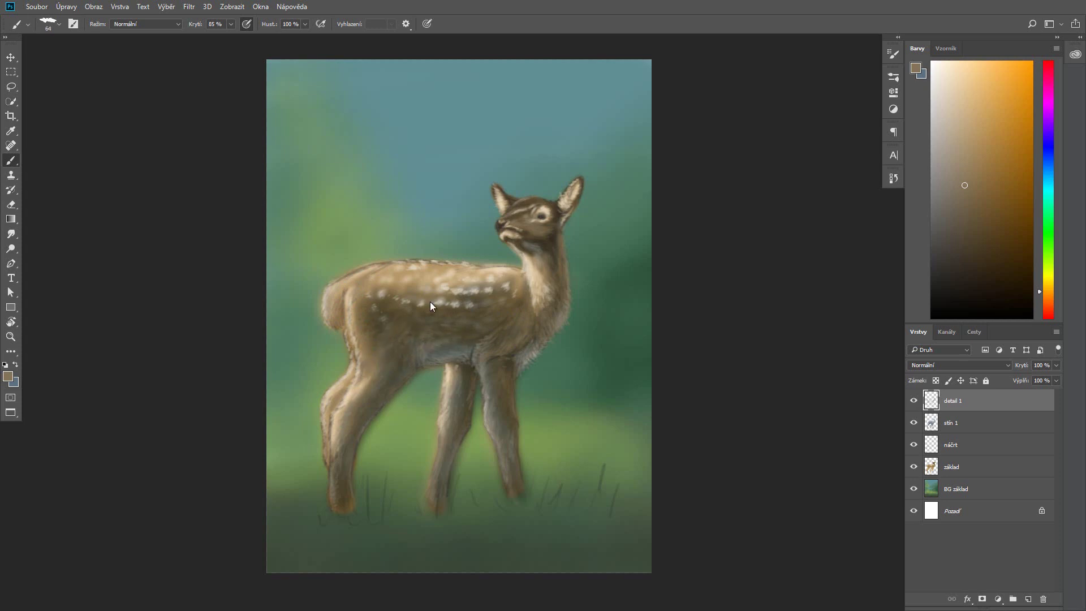
Step: Sample browns from the fawn's fur and darken the hip and rump with strokes
{"action": "key", "text": "i"}
{"action": "key", "text": "x"}
{"action": "left_click", "coordinate": [8, 376]}
{"action": "left_click", "coordinate": [365, 315]}
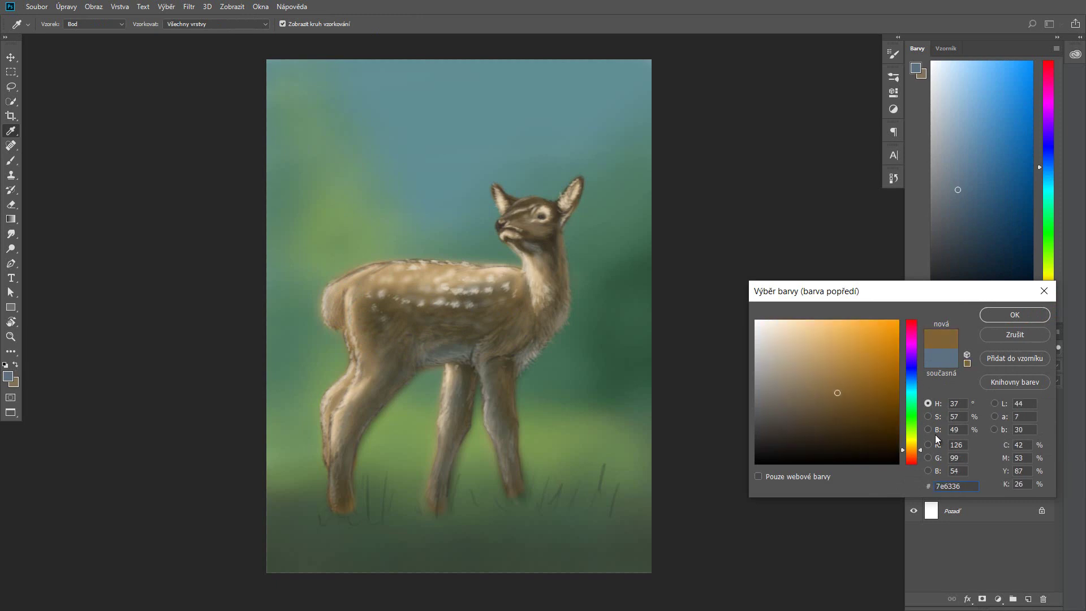
{"action": "key", "text": "Return"}
{"action": "key", "text": "b"}
{"action": "left_click_drag", "start_coordinate": [358, 287], "coordinate": [362, 295]}
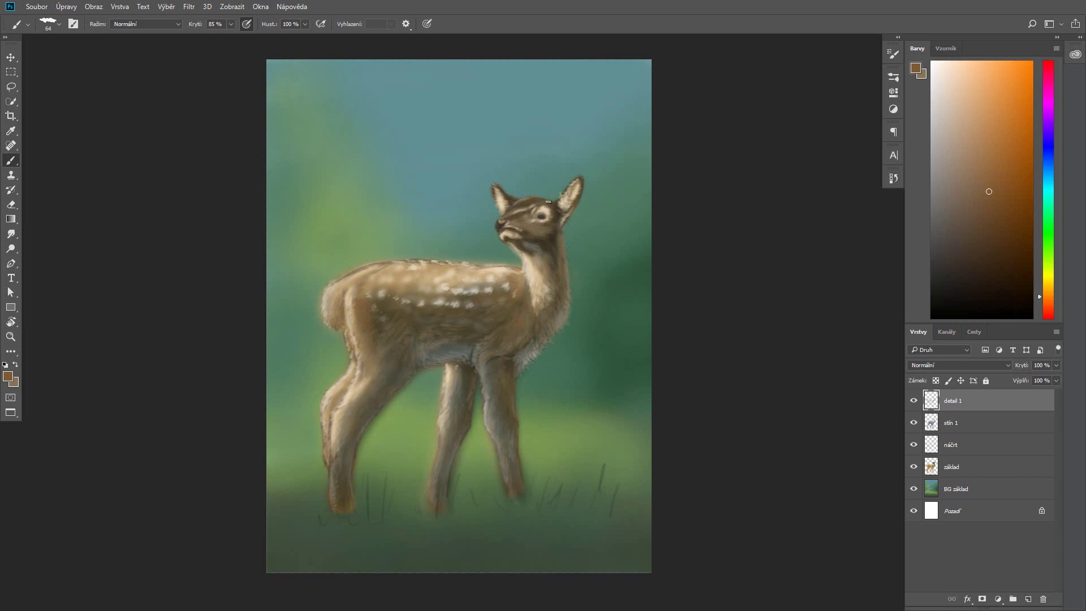
{"action": "left_click_drag", "start_coordinate": [325, 307], "coordinate": [350, 298]}
{"action": "left_click", "coordinate": [916, 68]}
{"action": "left_click", "coordinate": [986, 314]}
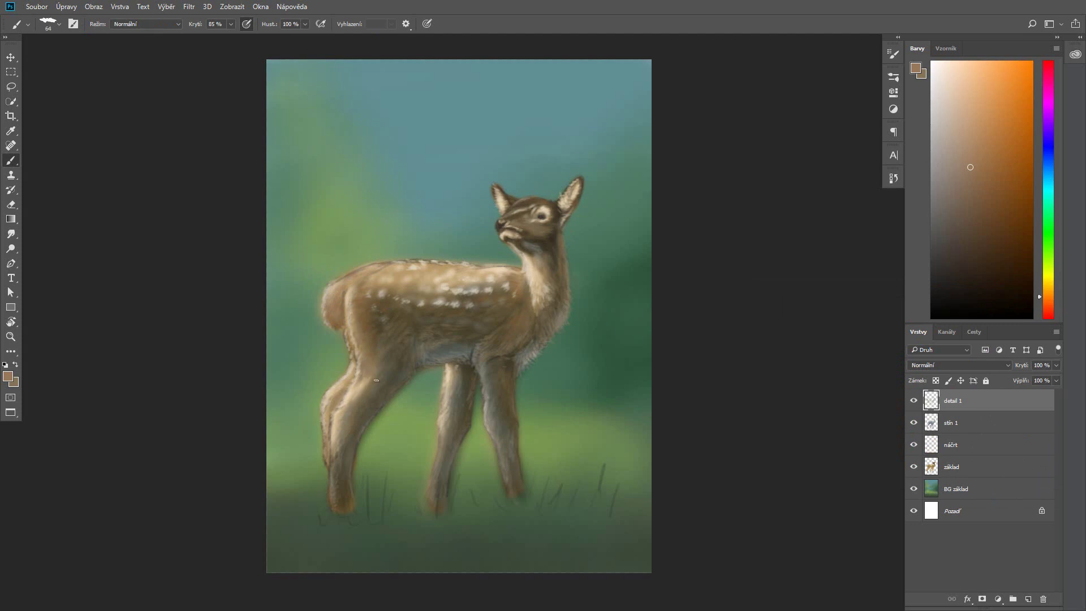
{"action": "left_click_drag", "start_coordinate": [372, 322], "coordinate": [385, 326]}
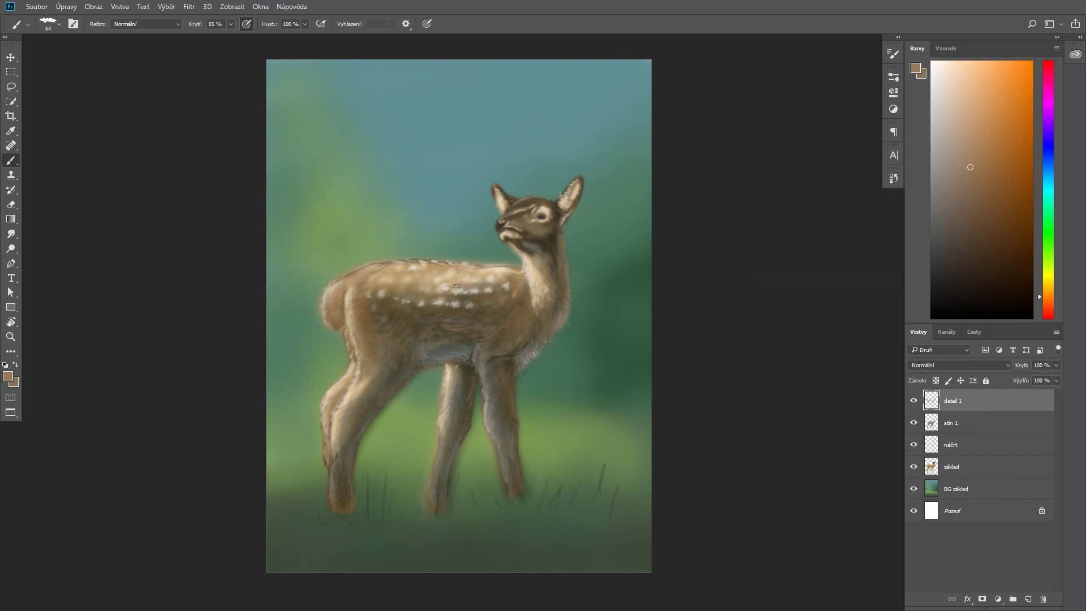
Step: Sample a lighter fur colour and brighten the chest, belly and front leg
{"action": "left_click", "coordinate": [8, 377]}
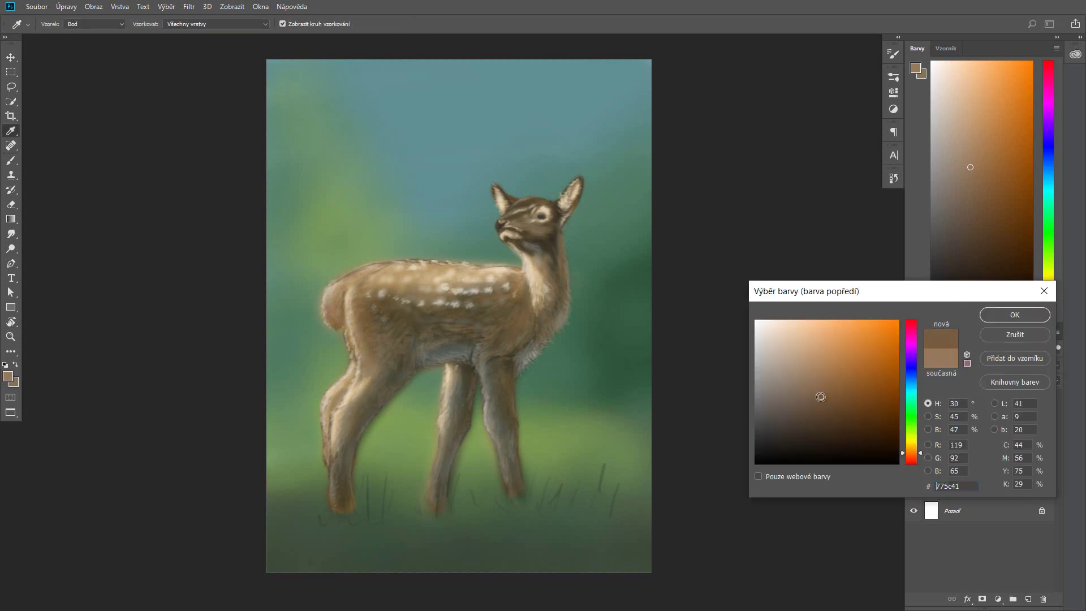
{"action": "left_click", "coordinate": [1013, 313]}
{"action": "left_click", "coordinate": [8, 376]}
{"action": "left_click", "coordinate": [1001, 313]}
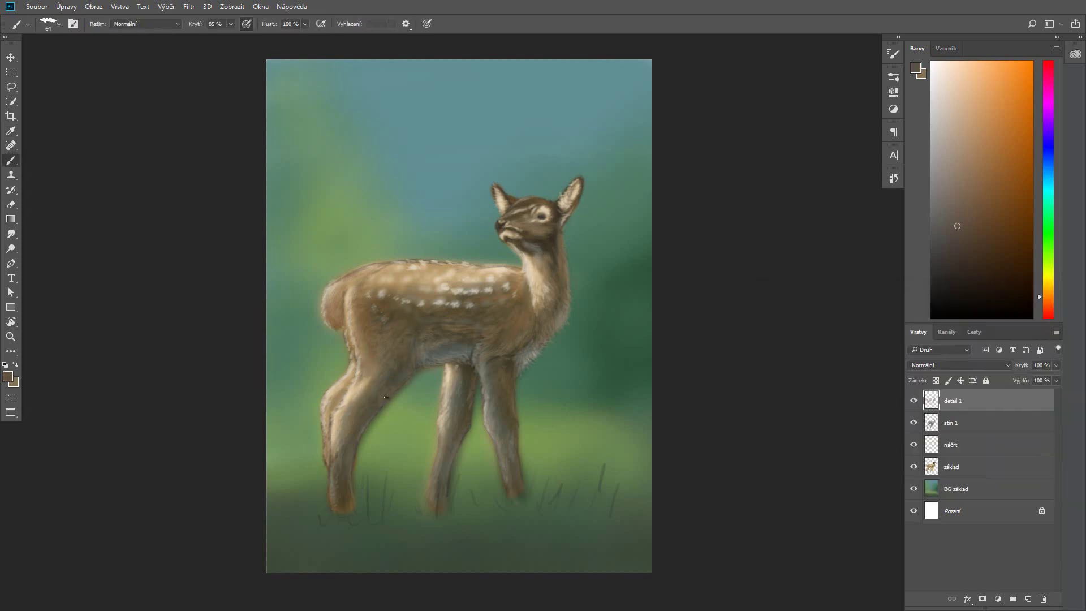
{"action": "left_click", "coordinate": [8, 376]}
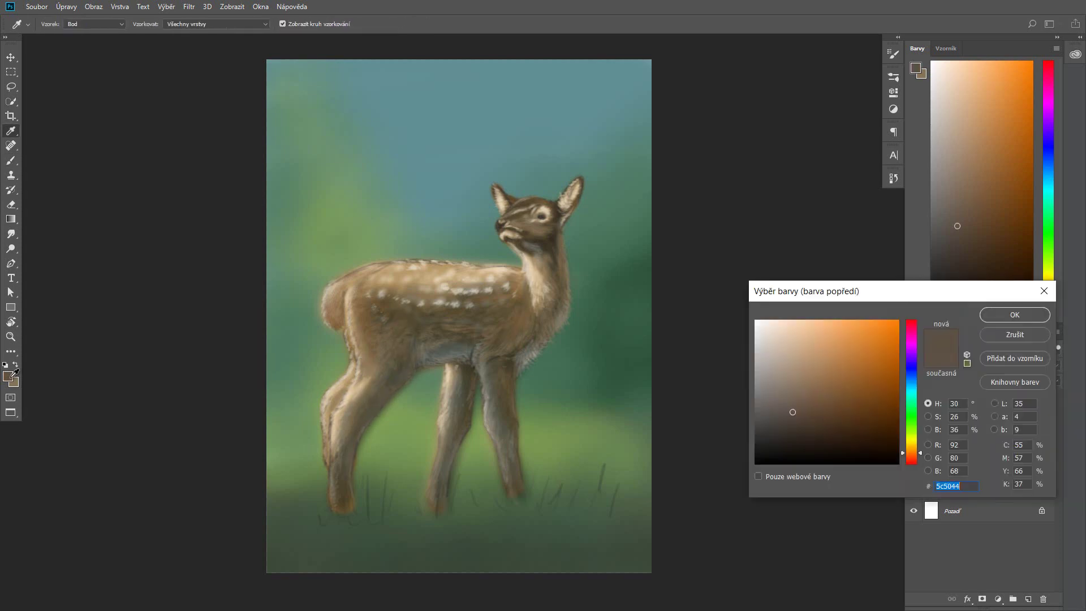
{"action": "left_click", "coordinate": [1013, 313]}
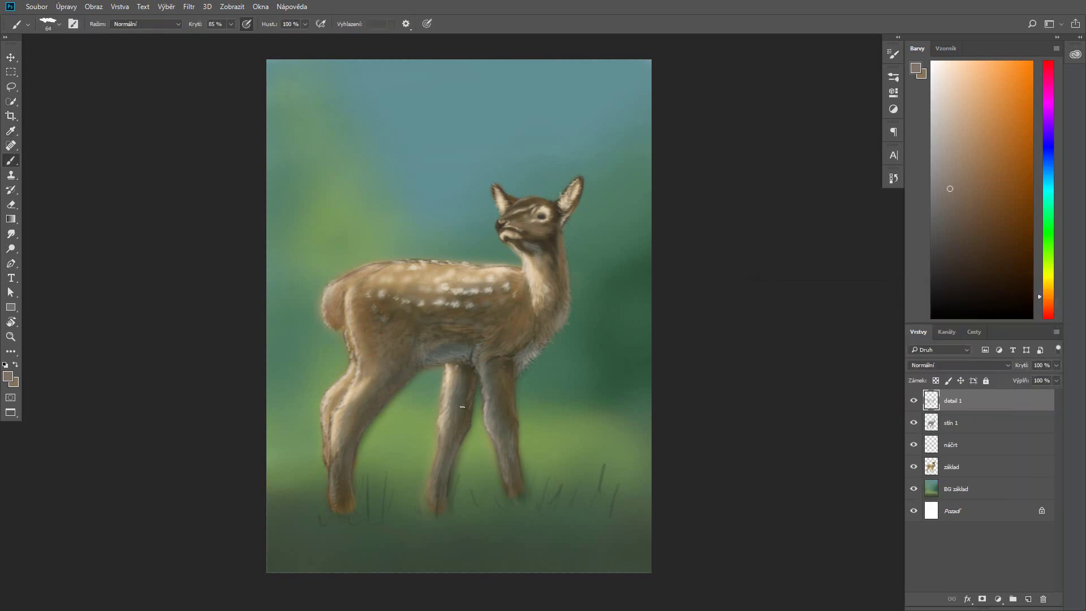
{"action": "left_click_drag", "start_coordinate": [490, 362], "coordinate": [500, 355]}
{"action": "left_click_drag", "start_coordinate": [402, 371], "coordinate": [407, 359]}
{"action": "left_click_drag", "start_coordinate": [356, 451], "coordinate": [353, 464]}
Step: Shrink the brush to size 32, sample the fawn's brown, then pick a lighter tone
{"action": "left_click", "coordinate": [956, 422]}
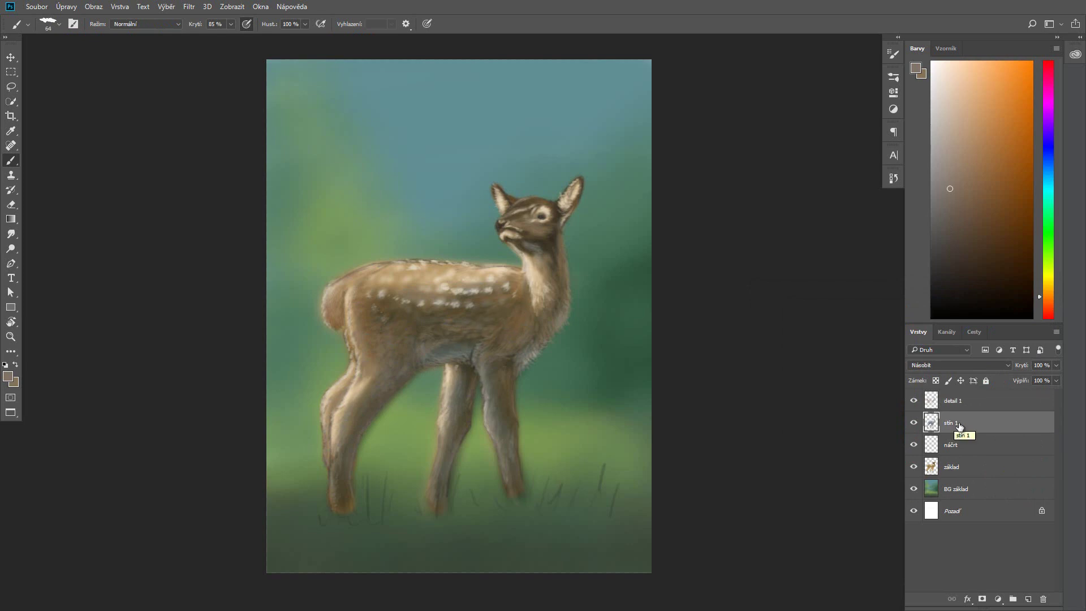
{"action": "left_click", "coordinate": [50, 23]}
{"action": "left_click_drag", "start_coordinate": [69, 48], "coordinate": [51, 47]}
{"action": "key", "text": "Return"}
{"action": "left_click", "coordinate": [403, 260]}
{"action": "key", "text": "Return"}
{"action": "left_click", "coordinate": [533, 218], "text": "alt"}
Step: Paint light fur along the back and flank on detail 1, then revert unwanted strokes via History
{"action": "left_click", "coordinate": [893, 178]}
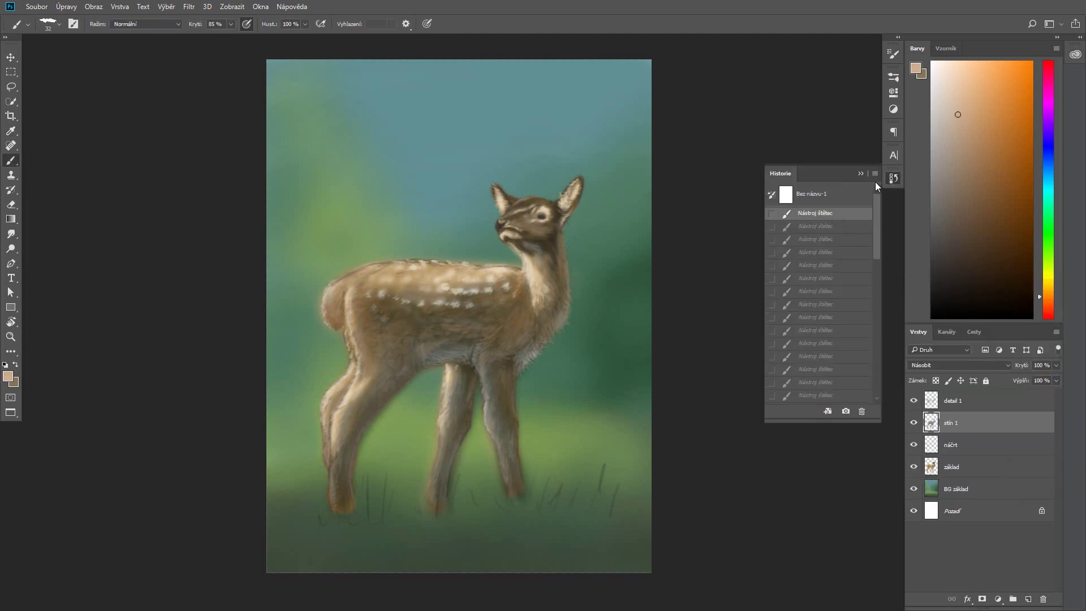
{"action": "left_click", "coordinate": [956, 401]}
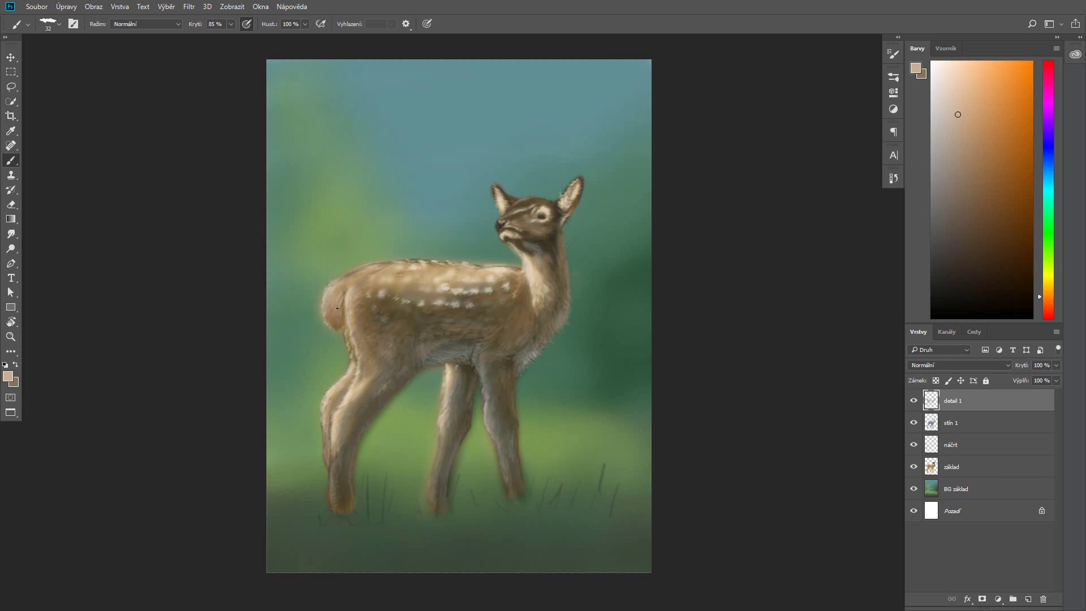
{"action": "mouse_move", "coordinate": [370, 266]}
{"action": "left_mouse_down"}
{"action": "mouse_move", "coordinate": [392, 262]}
{"action": "mouse_move", "coordinate": [367, 307]}
{"action": "left_mouse_up"}
{"action": "key", "text": "ctrl+z"}
{"action": "key", "text": "ctrl+z"}
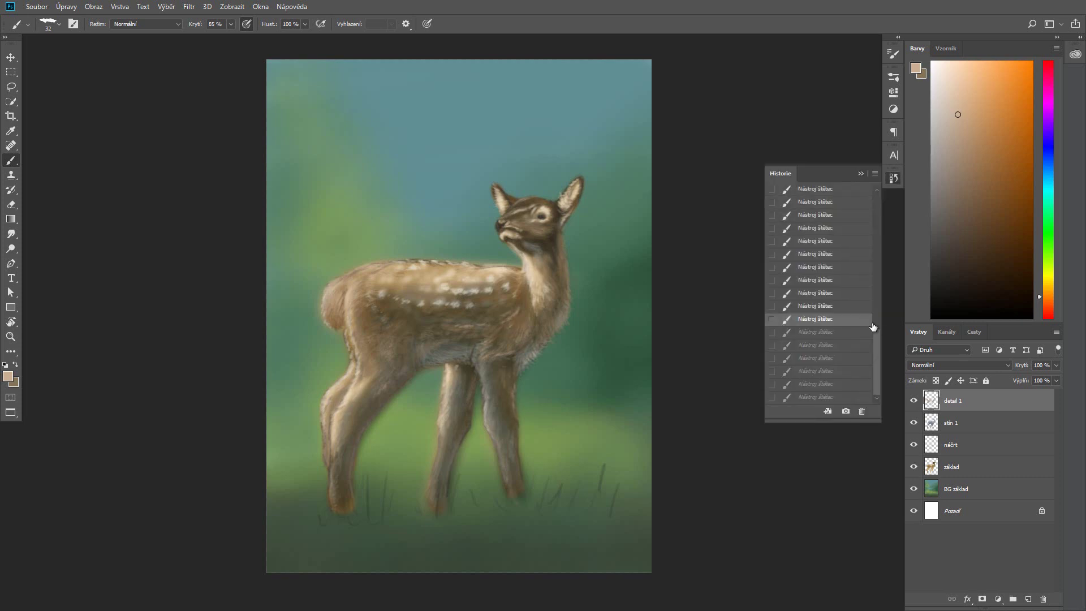
{"action": "key", "text": "ctrl+z"}
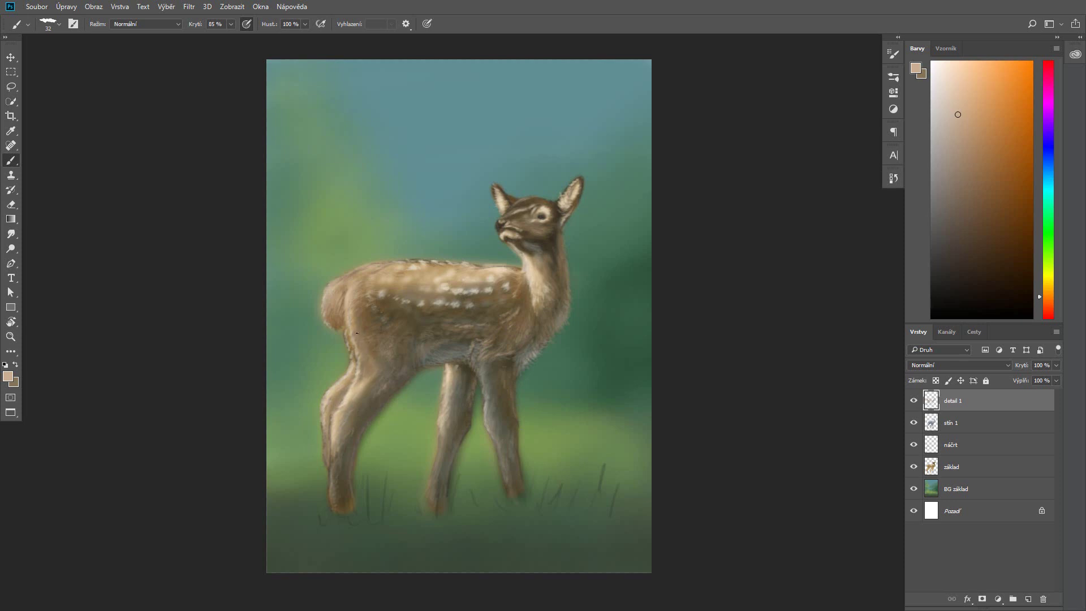
{"action": "left_click", "coordinate": [893, 178]}
{"action": "left_click", "coordinate": [814, 229]}
Step: Sample a lighter grey-tan and paint lighter strokes on the fawn's legs
{"action": "left_click", "coordinate": [916, 68]}
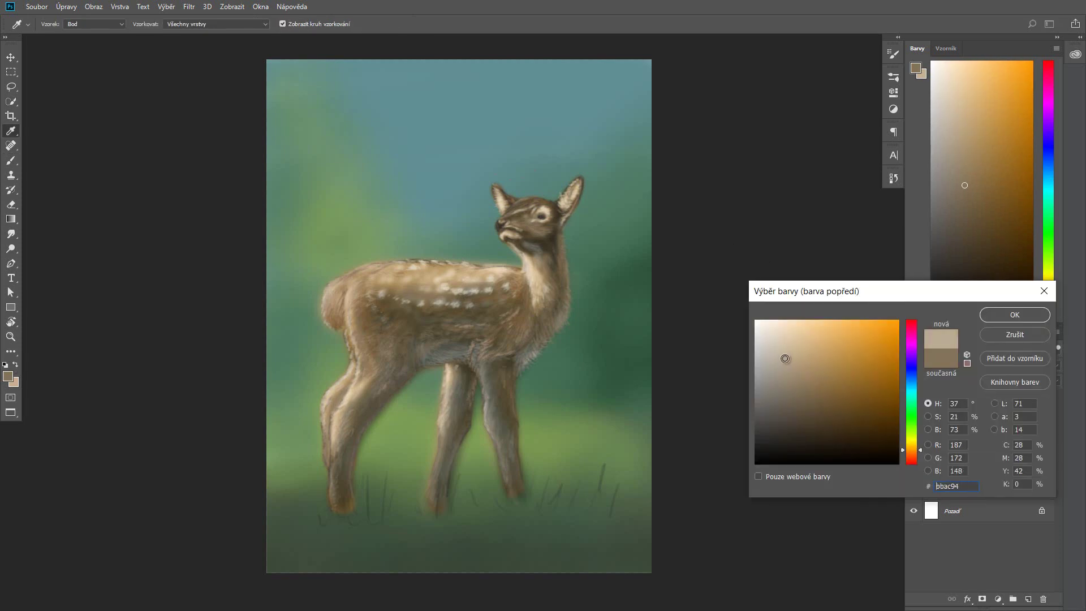
{"action": "left_click", "coordinate": [447, 407]}
{"action": "key", "text": "Return"}
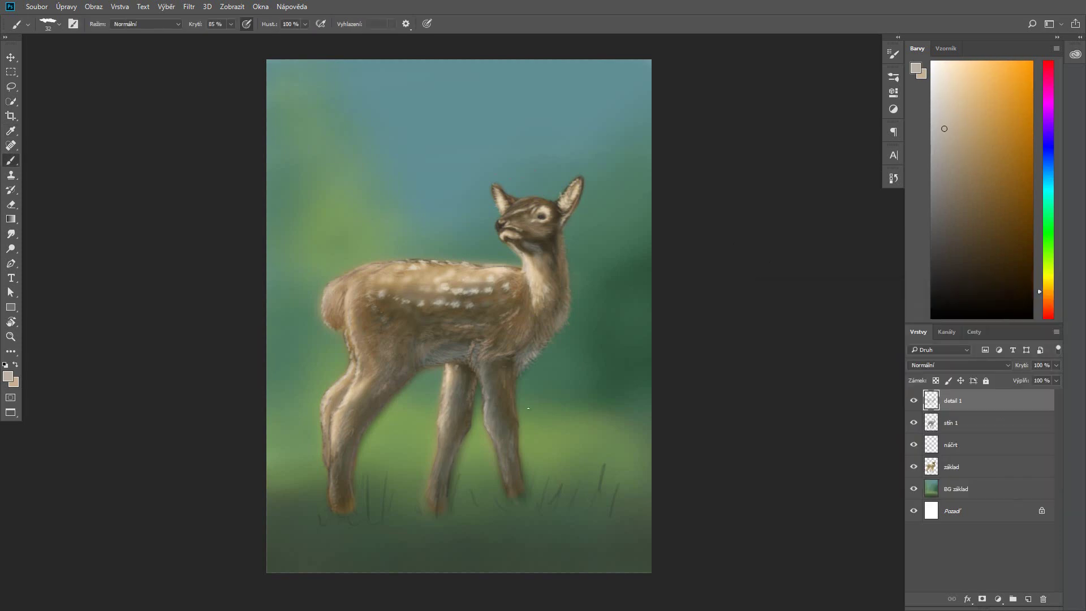
{"action": "mouse_move", "coordinate": [486, 378]}
{"action": "left_mouse_down"}
{"action": "mouse_move", "coordinate": [493, 369]}
{"action": "mouse_move", "coordinate": [479, 365]}
{"action": "left_mouse_up"}
{"action": "left_click_drag", "start_coordinate": [461, 422], "coordinate": [465, 412]}
Step: Set the new shading layer to Multiply and pick a blue-grey painting colour
{"action": "left_click", "coordinate": [956, 365]}
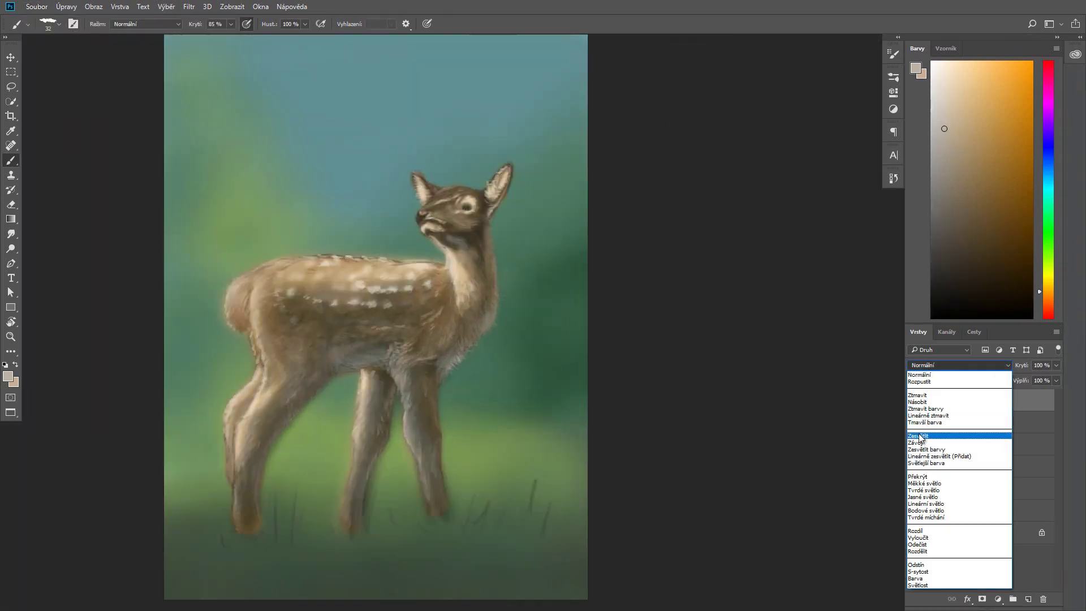
{"action": "left_click", "coordinate": [917, 402]}
{"action": "left_click", "coordinate": [915, 67]}
{"action": "left_click", "coordinate": [1013, 313]}
{"action": "right_click", "coordinate": [311, 330]}
{"action": "key", "text": "Return"}
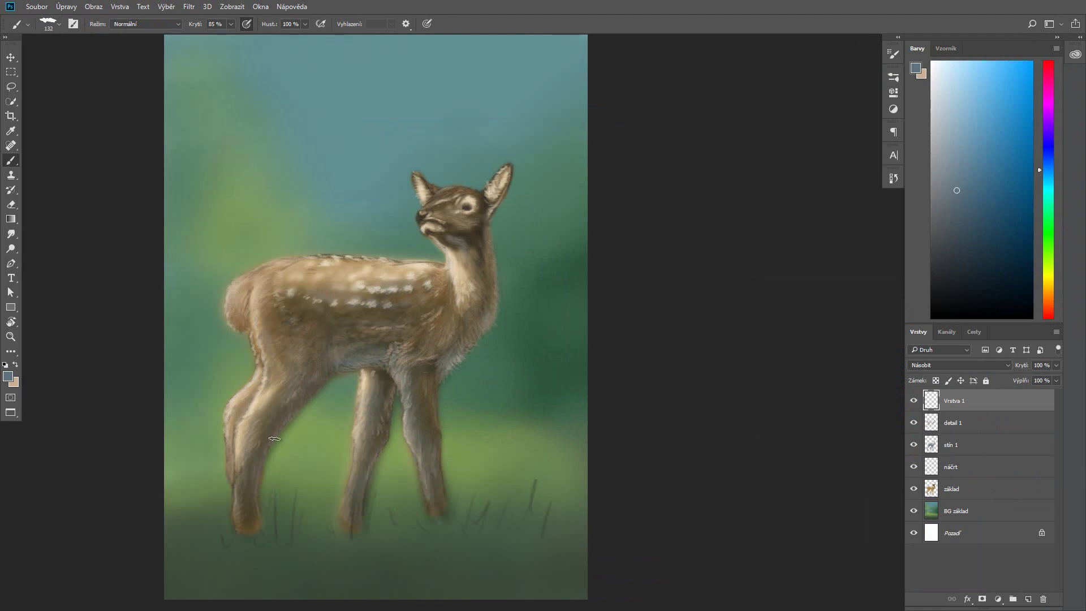
Step: At 70% brush opacity, shade the front leg, belly underside, hind legs and chest
{"action": "mouse_move", "coordinate": [274, 439]}
{"action": "left_mouse_down"}
{"action": "mouse_move", "coordinate": [253, 519]}
{"action": "mouse_move", "coordinate": [292, 410]}
{"action": "left_mouse_up"}
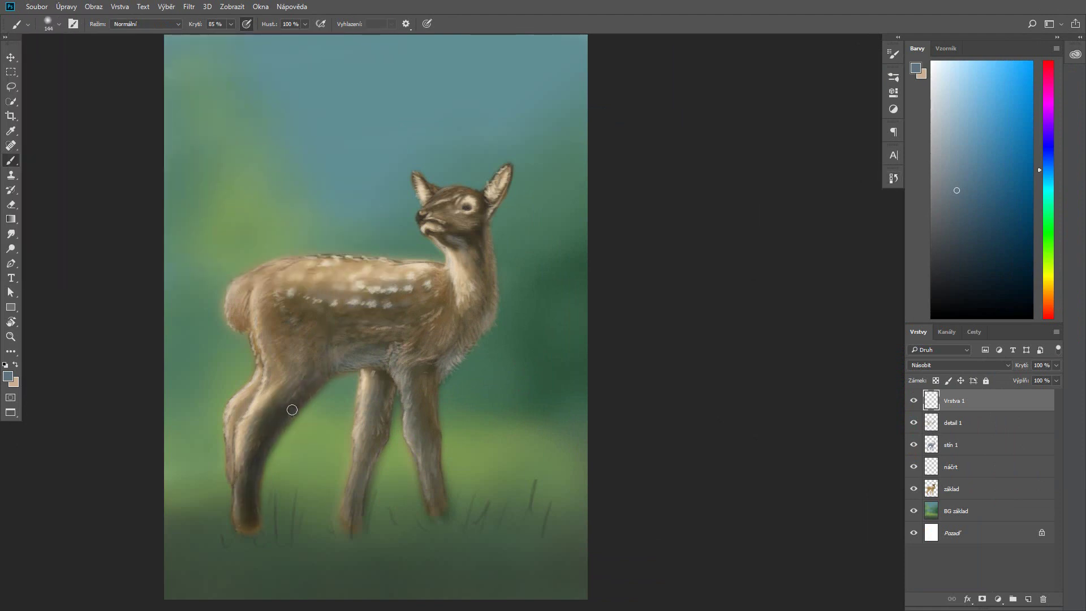
{"action": "left_click_drag", "start_coordinate": [231, 24], "coordinate": [228, 34]}
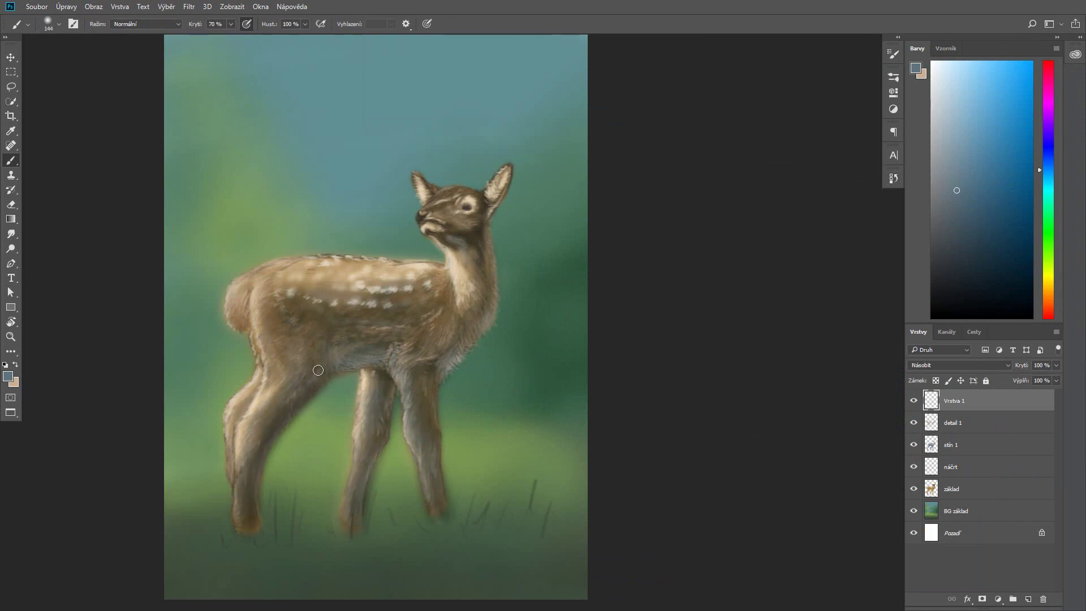
{"action": "mouse_move", "coordinate": [318, 370]}
{"action": "left_mouse_down"}
{"action": "mouse_move", "coordinate": [390, 353]}
{"action": "mouse_move", "coordinate": [362, 419]}
{"action": "mouse_move", "coordinate": [354, 517]}
{"action": "left_mouse_up"}
{"action": "left_click_drag", "start_coordinate": [362, 413], "coordinate": [376, 483]}
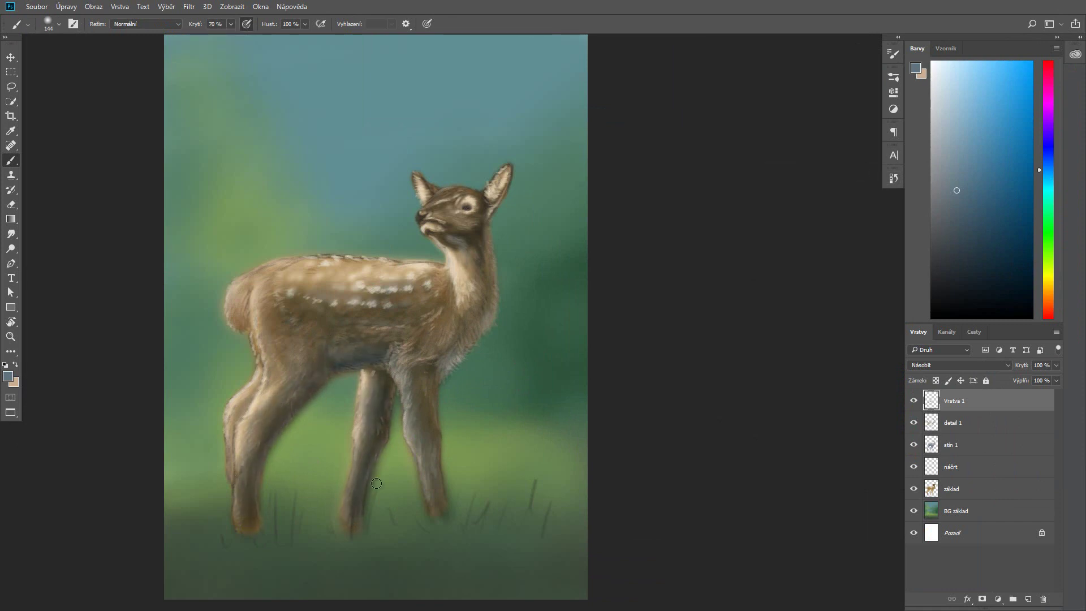
{"action": "mouse_move", "coordinate": [430, 381]}
{"action": "left_mouse_down"}
{"action": "mouse_move", "coordinate": [441, 497]}
{"action": "mouse_move", "coordinate": [435, 486]}
{"action": "left_mouse_up"}
{"action": "left_click_drag", "start_coordinate": [305, 382], "coordinate": [240, 523]}
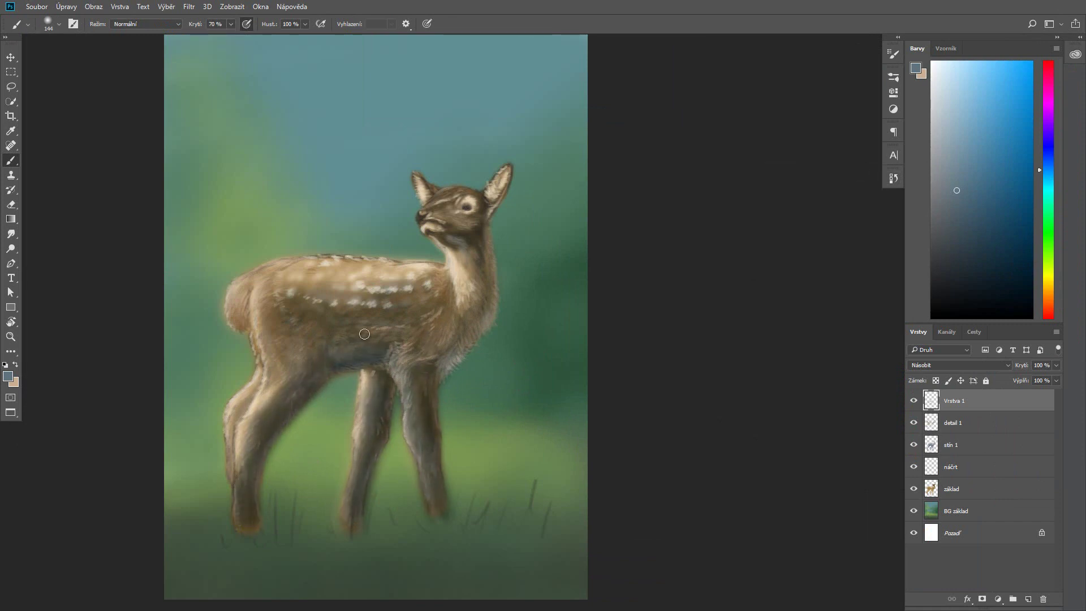
{"action": "left_click_drag", "start_coordinate": [283, 308], "coordinate": [277, 339]}
{"action": "mouse_move", "coordinate": [271, 336]}
{"action": "left_mouse_down"}
{"action": "mouse_move", "coordinate": [306, 385]}
{"action": "mouse_move", "coordinate": [345, 294]}
{"action": "mouse_move", "coordinate": [413, 348]}
{"action": "mouse_move", "coordinate": [405, 432]}
{"action": "left_mouse_up"}
Step: Darken the chest, far front leg, neck, shoulder and flank with blue-grey shadow
{"action": "left_click_drag", "start_coordinate": [486, 314], "coordinate": [441, 370]}
{"action": "left_click_drag", "start_coordinate": [452, 311], "coordinate": [390, 373]}
{"action": "left_click_drag", "start_coordinate": [421, 430], "coordinate": [427, 478]}
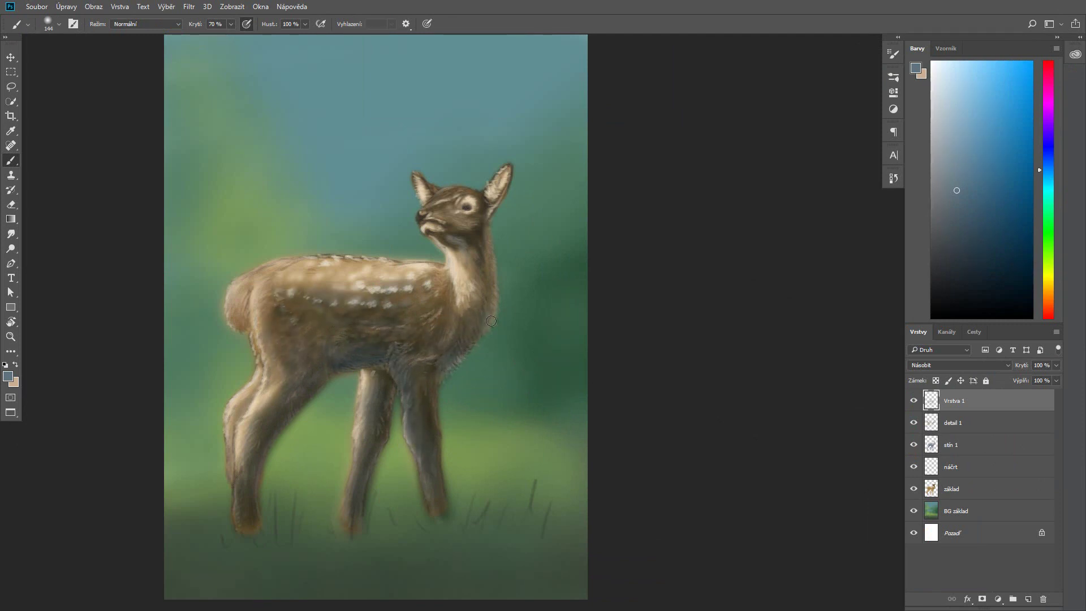
{"action": "mouse_move", "coordinate": [491, 321]}
{"action": "left_mouse_down"}
{"action": "mouse_move", "coordinate": [498, 280]}
{"action": "mouse_move", "coordinate": [470, 243]}
{"action": "left_mouse_up"}
{"action": "left_click_drag", "start_coordinate": [446, 286], "coordinate": [424, 331]}
{"action": "mouse_move", "coordinate": [306, 322]}
{"action": "left_mouse_down"}
{"action": "mouse_move", "coordinate": [327, 341]}
{"action": "mouse_move", "coordinate": [373, 291]}
{"action": "mouse_move", "coordinate": [430, 300]}
{"action": "left_mouse_up"}
Step: Add subtle shadow over the back, spotted flank and belly
{"action": "left_click_drag", "start_coordinate": [357, 282], "coordinate": [282, 297]}
{"action": "left_click_drag", "start_coordinate": [266, 374], "coordinate": [249, 410]}
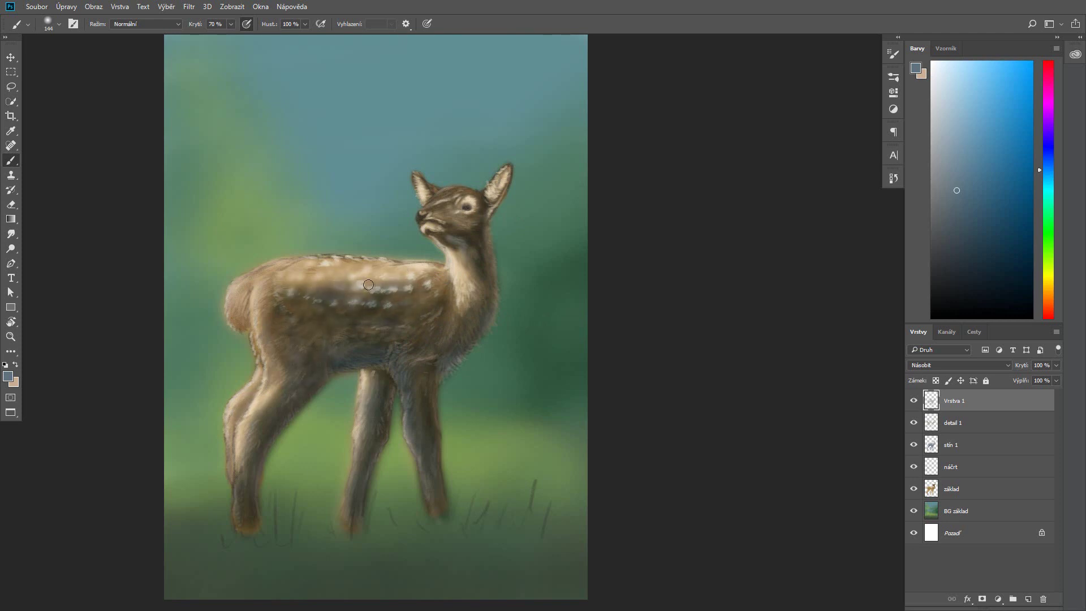
{"action": "left_click_drag", "start_coordinate": [368, 284], "coordinate": [419, 272]}
{"action": "left_click_drag", "start_coordinate": [407, 311], "coordinate": [362, 354]}
{"action": "left_click_drag", "start_coordinate": [283, 396], "coordinate": [272, 362]}
{"action": "left_click_drag", "start_coordinate": [285, 305], "coordinate": [266, 291]}
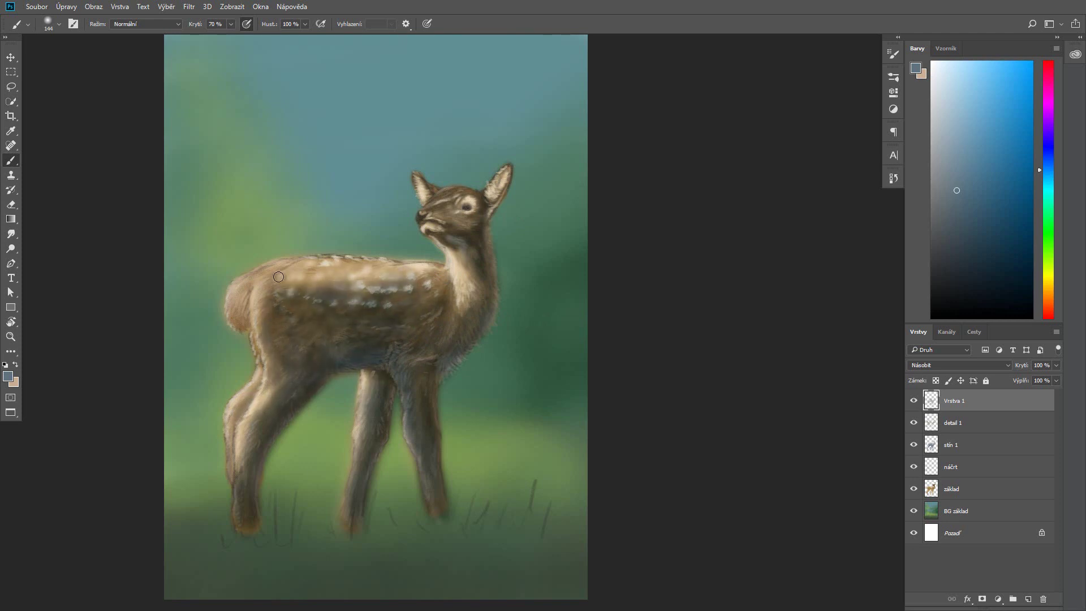
Step: Erase lightly on detail 1 to soften the far hind leg, then set brush opacity to 85%
{"action": "key", "text": "alt+bracketleft"}
{"action": "left_click", "coordinate": [11, 204]}
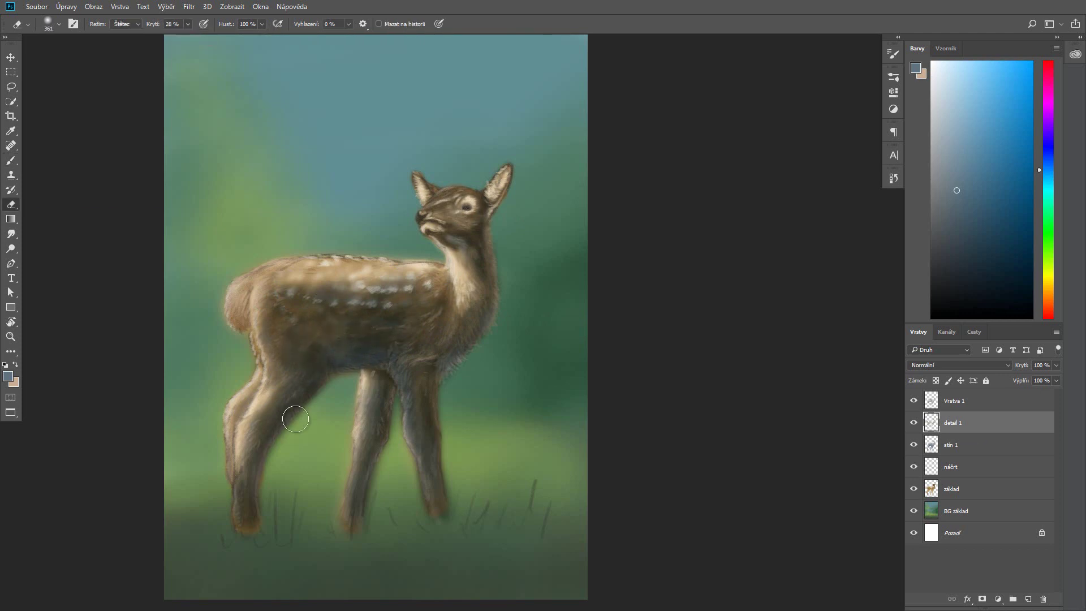
{"action": "left_click_drag", "start_coordinate": [399, 356], "coordinate": [418, 435]}
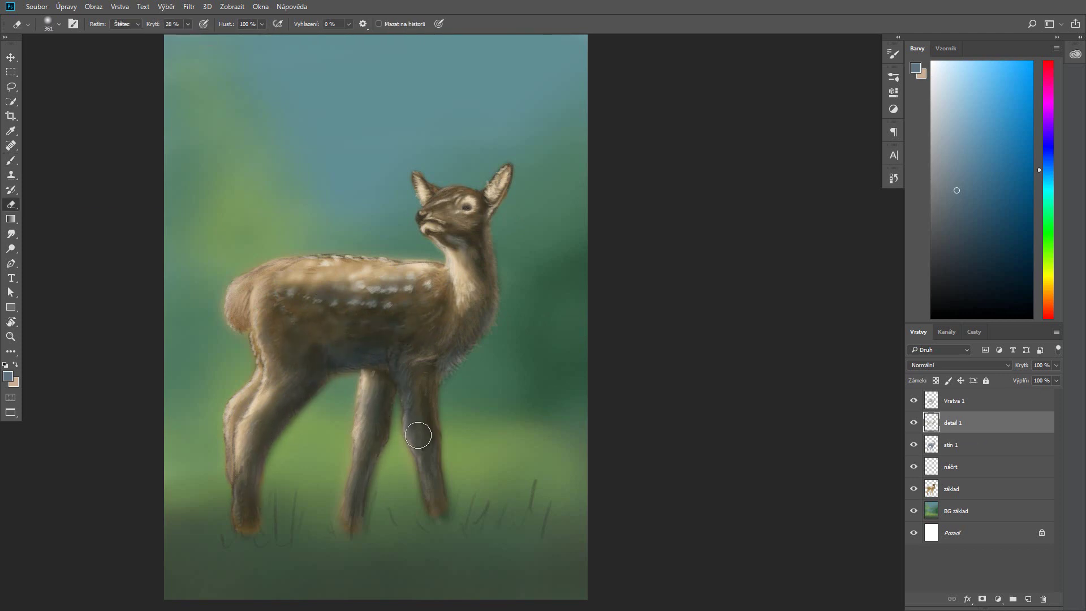
{"action": "key", "text": "alt+bracketleft"}
{"action": "key", "text": "b"}
{"action": "left_click", "coordinate": [231, 24]}
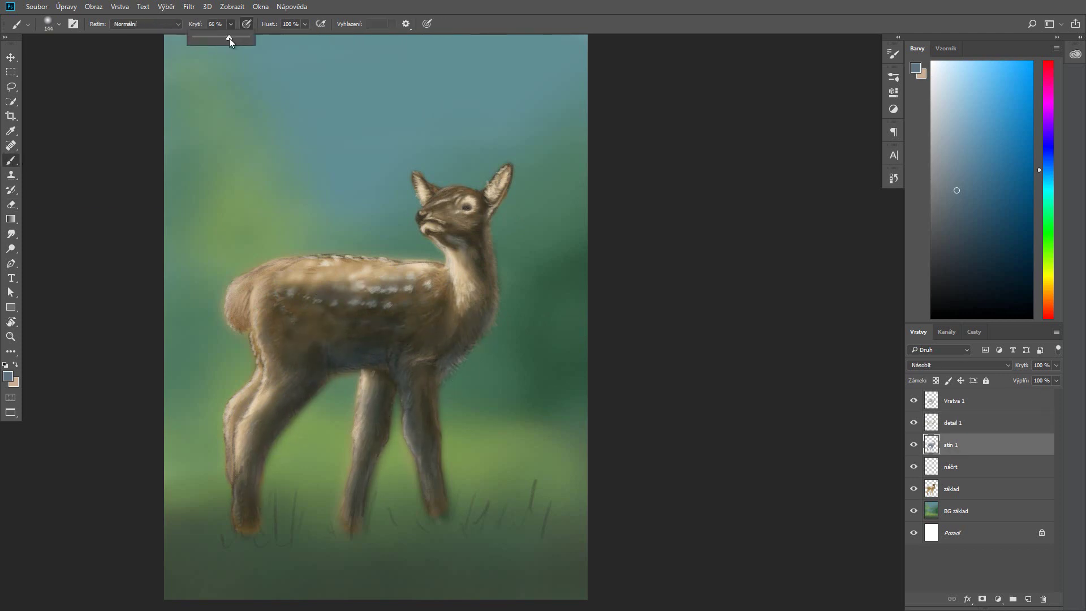
{"action": "left_click_drag", "start_coordinate": [230, 38], "coordinate": [241, 38]}
Step: Rename the top layer 'stín 2' and darken the lower torso and left front leg
{"action": "double_click", "coordinate": [954, 400]}
{"action": "type", "text": "stín 2"}
{"action": "key", "text": "Return"}
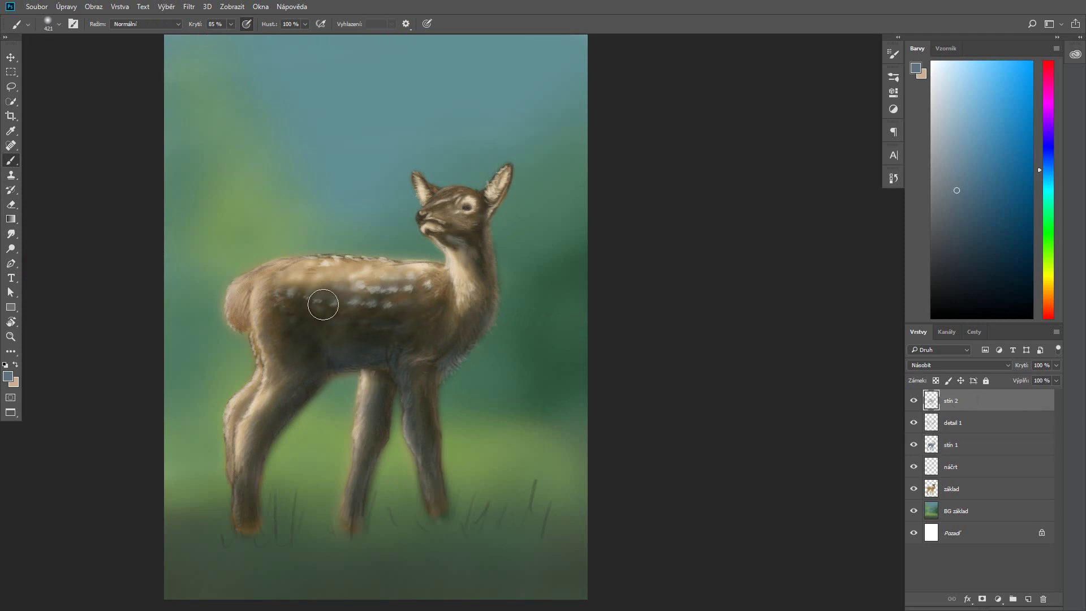
{"action": "mouse_move", "coordinate": [323, 305]}
{"action": "left_mouse_down"}
{"action": "mouse_move", "coordinate": [417, 359]}
{"action": "mouse_move", "coordinate": [298, 381]}
{"action": "mouse_move", "coordinate": [424, 288]}
{"action": "left_mouse_up"}
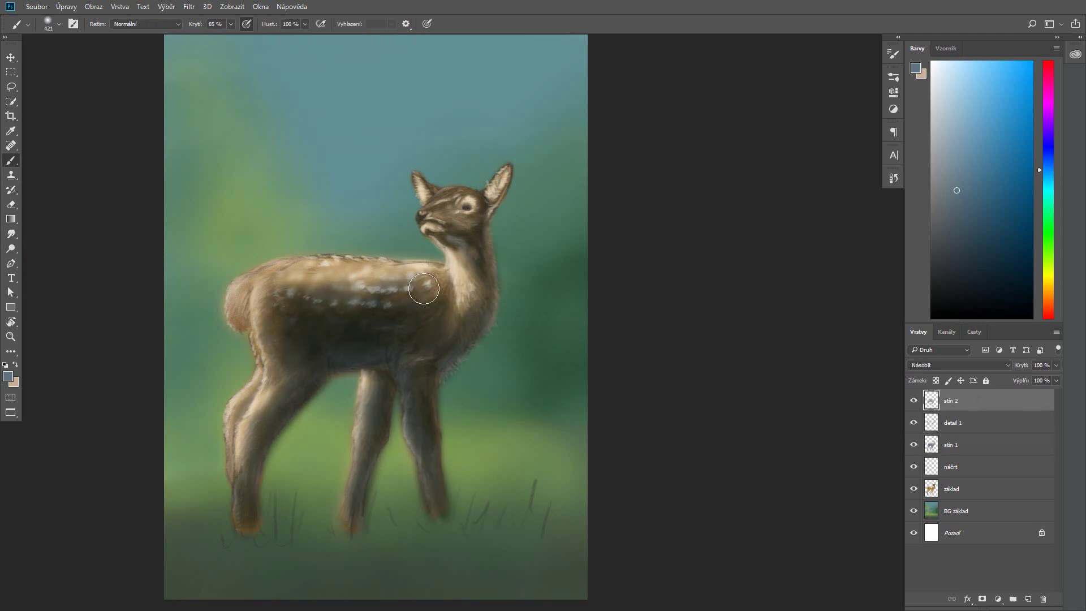
{"action": "mouse_move", "coordinate": [252, 391]}
{"action": "left_mouse_down"}
{"action": "mouse_move", "coordinate": [230, 427]}
{"action": "mouse_move", "coordinate": [254, 371]}
{"action": "mouse_move", "coordinate": [266, 422]}
{"action": "left_mouse_up"}
{"action": "mouse_move", "coordinate": [249, 362]}
{"action": "left_mouse_down"}
{"action": "mouse_move", "coordinate": [223, 458]}
{"action": "mouse_move", "coordinate": [243, 425]}
{"action": "left_mouse_up"}
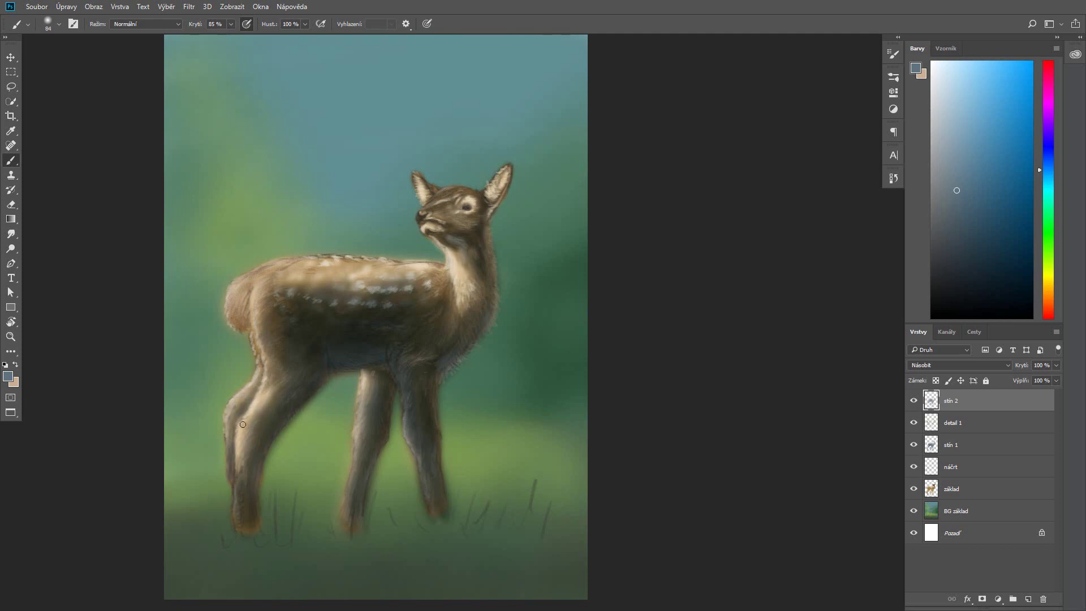
Step: Shadow the rear thigh's back edge and the base and back edge of the neck
{"action": "left_click_drag", "start_coordinate": [249, 292], "coordinate": [246, 333]}
{"action": "left_click_drag", "start_coordinate": [436, 274], "coordinate": [427, 278]}
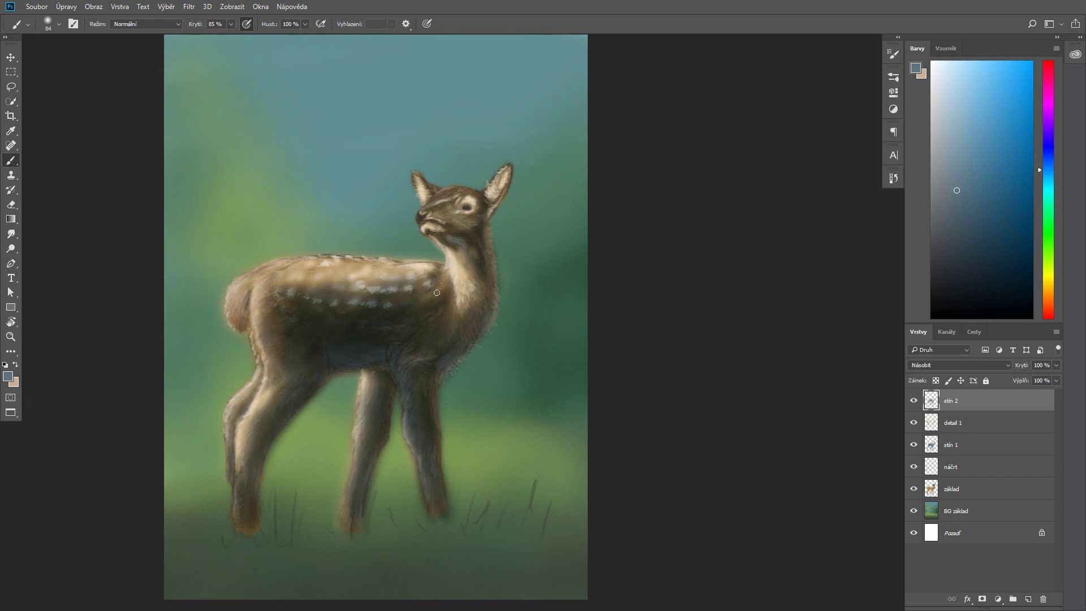
{"action": "left_click_drag", "start_coordinate": [491, 325], "coordinate": [499, 289]}
{"action": "key", "text": "x"}
{"action": "left_click", "coordinate": [8, 376]}
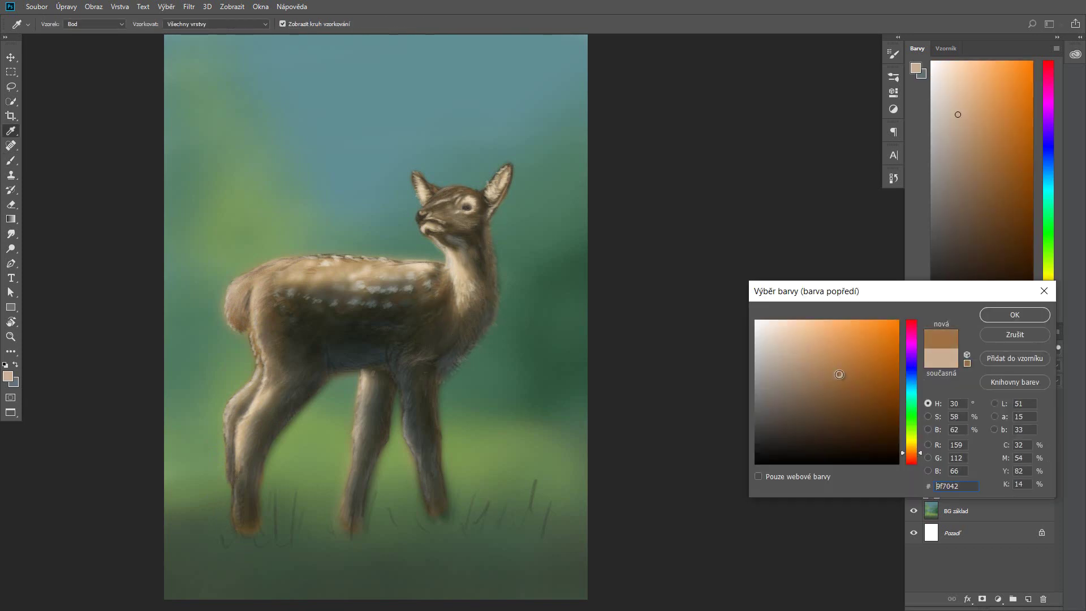
Step: Confirm the brown colour, rotate the canvas view, and darken the fawn's back and rump
{"action": "left_click", "coordinate": [1015, 314]}
{"action": "key", "text": "r"}
{"action": "left_click_drag", "start_coordinate": [571, 306], "coordinate": [572, 247]}
{"action": "key", "text": "b"}
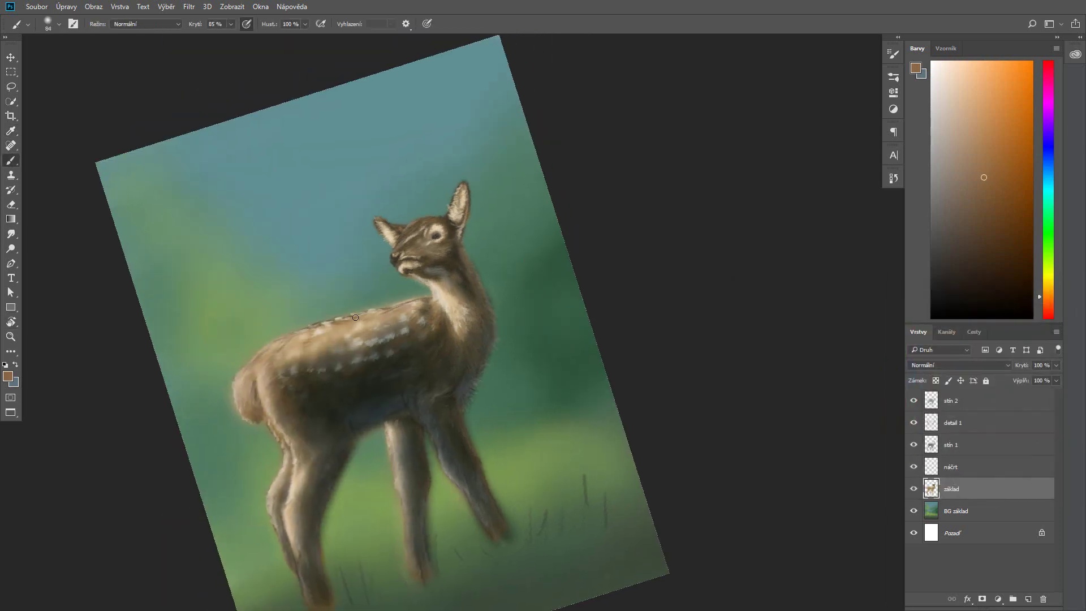
{"action": "mouse_move", "coordinate": [356, 317]}
{"action": "left_mouse_down"}
{"action": "mouse_move", "coordinate": [266, 353]}
{"action": "mouse_move", "coordinate": [240, 390]}
{"action": "left_mouse_up"}
{"action": "left_click_drag", "start_coordinate": [278, 356], "coordinate": [392, 313]}
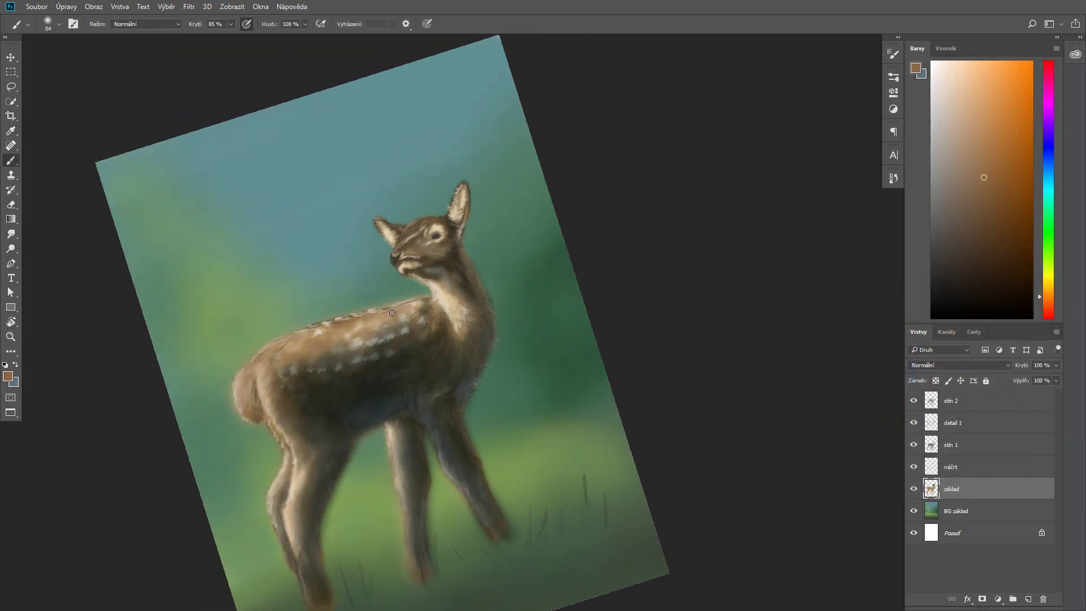
Step: Choose a small textured fur brush and darken the back line and spotted area
{"action": "left_click", "coordinate": [59, 24]}
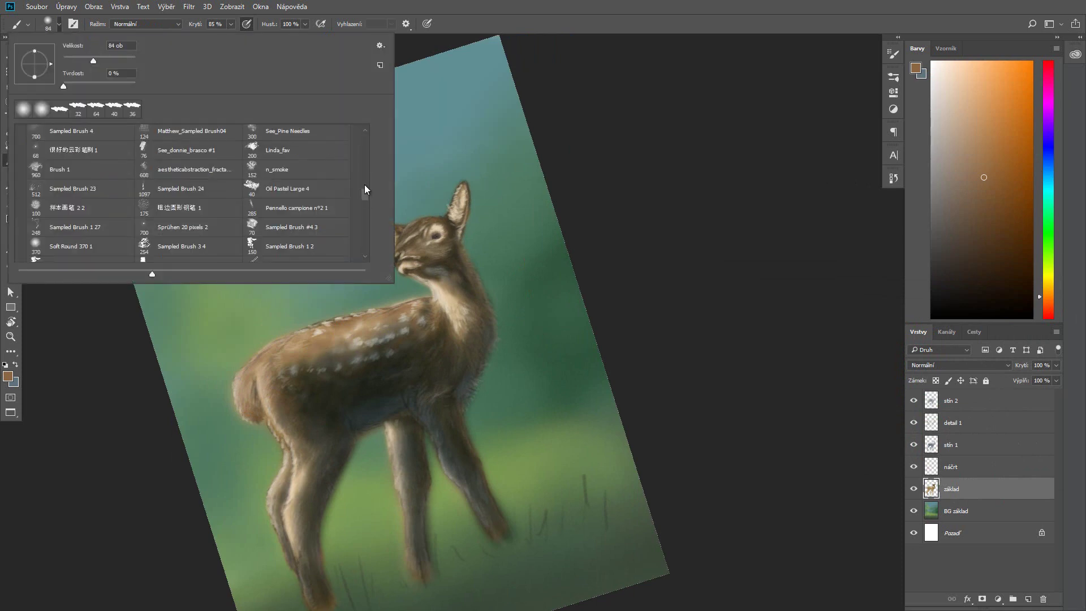
{"action": "left_click_drag", "start_coordinate": [365, 189], "coordinate": [366, 129]}
{"action": "left_click", "coordinate": [353, 301]}
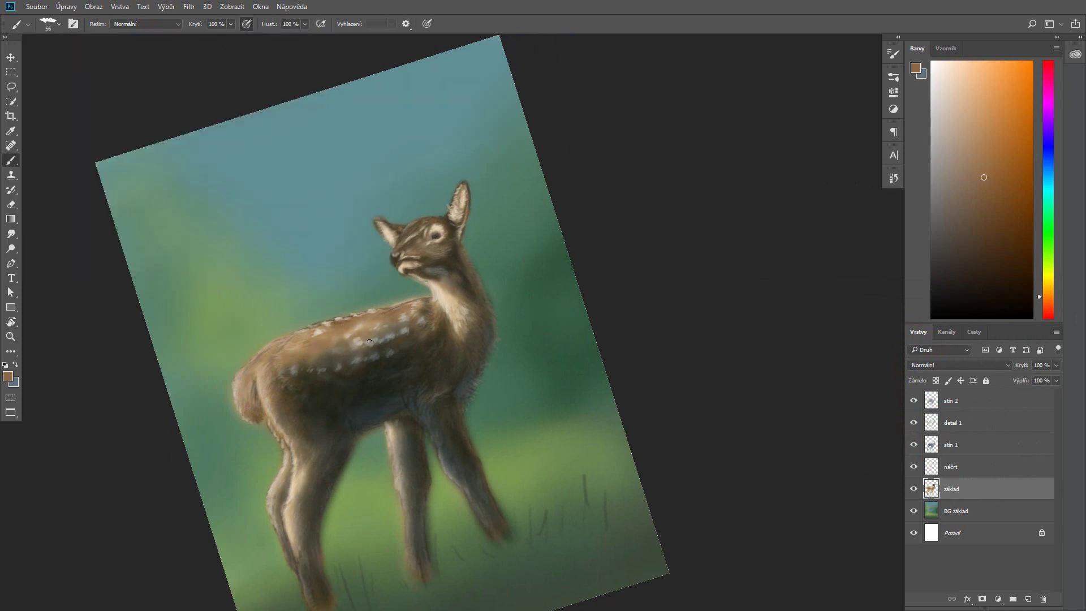
{"action": "left_click_drag", "start_coordinate": [377, 311], "coordinate": [404, 302]}
{"action": "mouse_move", "coordinate": [307, 335]}
{"action": "left_mouse_down"}
{"action": "mouse_move", "coordinate": [263, 356]}
{"action": "mouse_move", "coordinate": [300, 346]}
{"action": "left_mouse_up"}
{"action": "left_click_drag", "start_coordinate": [384, 324], "coordinate": [353, 331]}
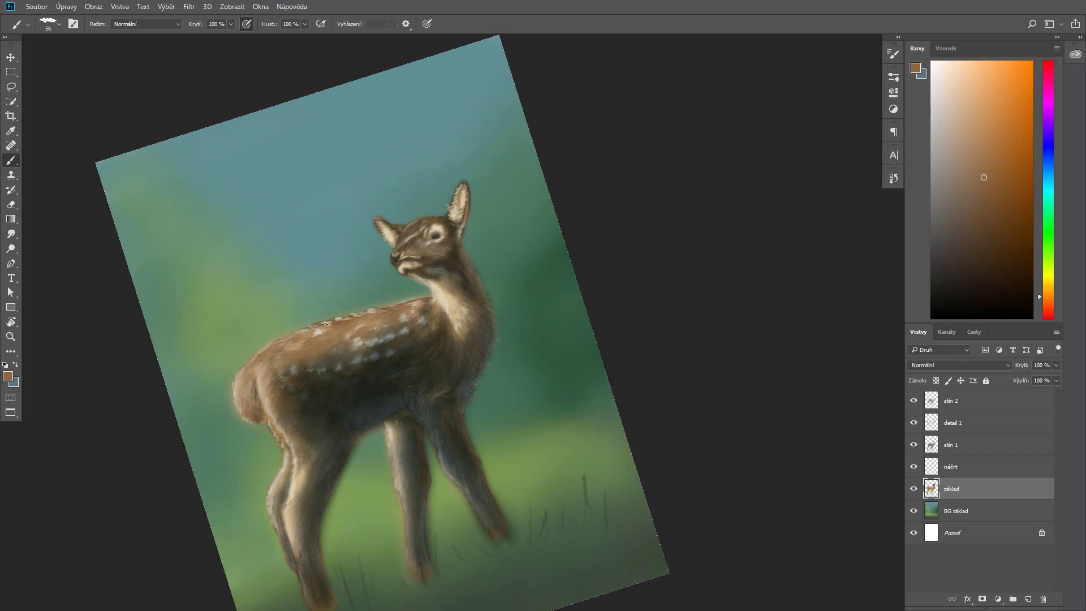
Step: Add light tan highlights and dark brown strokes on the back, lowering opacity to 73%
{"action": "left_click", "coordinate": [239, 388], "text": "alt"}
{"action": "left_click_drag", "start_coordinate": [414, 304], "coordinate": [399, 314]}
{"action": "left_click_drag", "start_coordinate": [320, 340], "coordinate": [293, 355]}
{"action": "left_click", "coordinate": [264, 402], "text": "alt"}
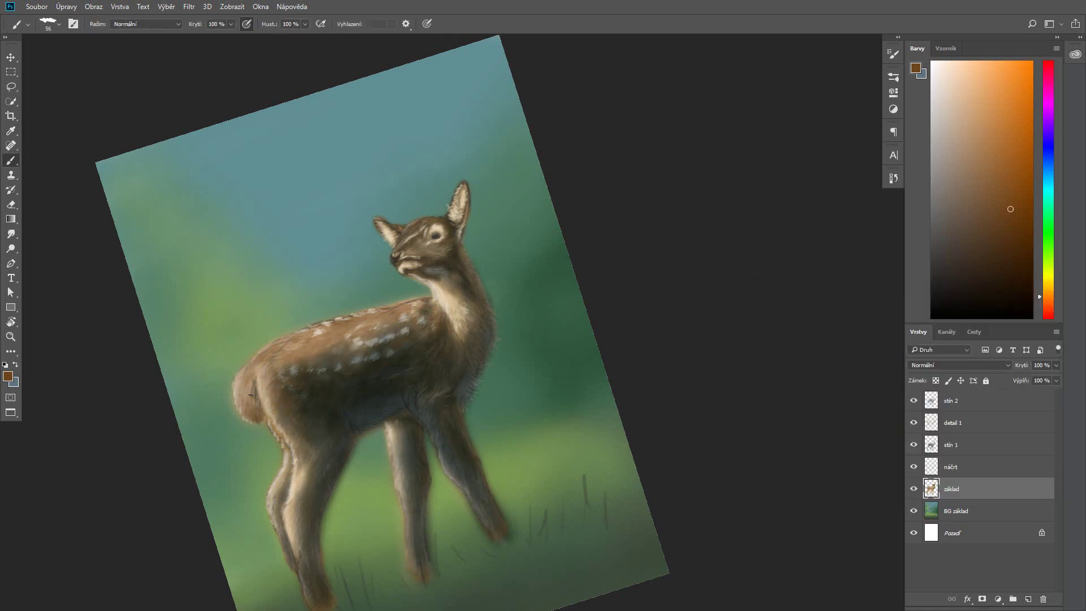
{"action": "mouse_move", "coordinate": [287, 357]}
{"action": "left_mouse_down"}
{"action": "mouse_move", "coordinate": [279, 371]}
{"action": "mouse_move", "coordinate": [295, 359]}
{"action": "left_mouse_up"}
{"action": "left_click_drag", "start_coordinate": [231, 24], "coordinate": [229, 41]}
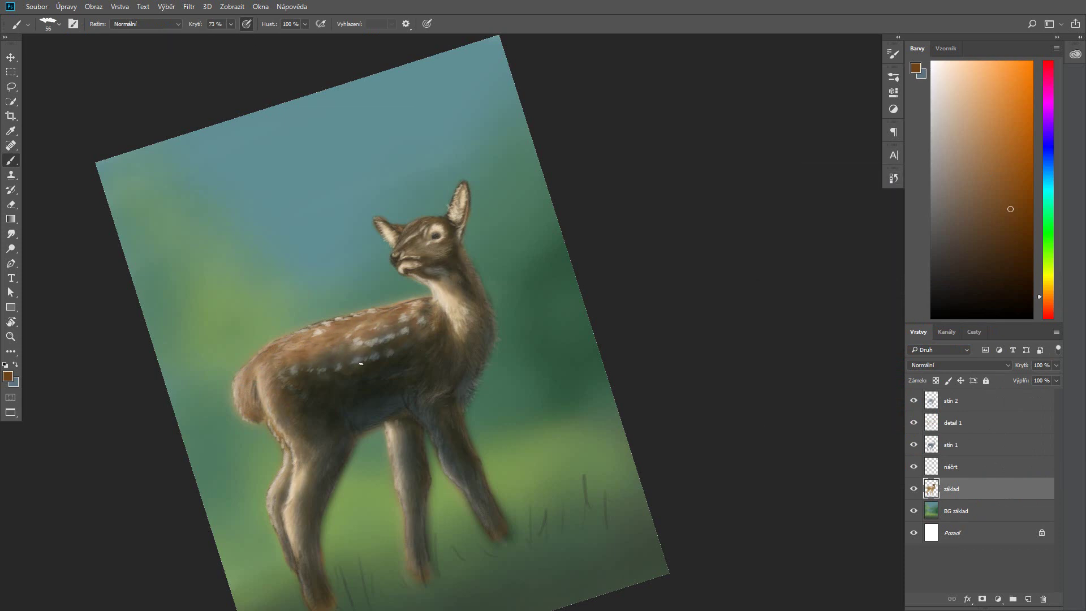
Step: Pick light cream #eddabf and brighten a patch on the fawn's back
{"action": "left_click", "coordinate": [8, 376]}
{"action": "left_click", "coordinate": [779, 334]}
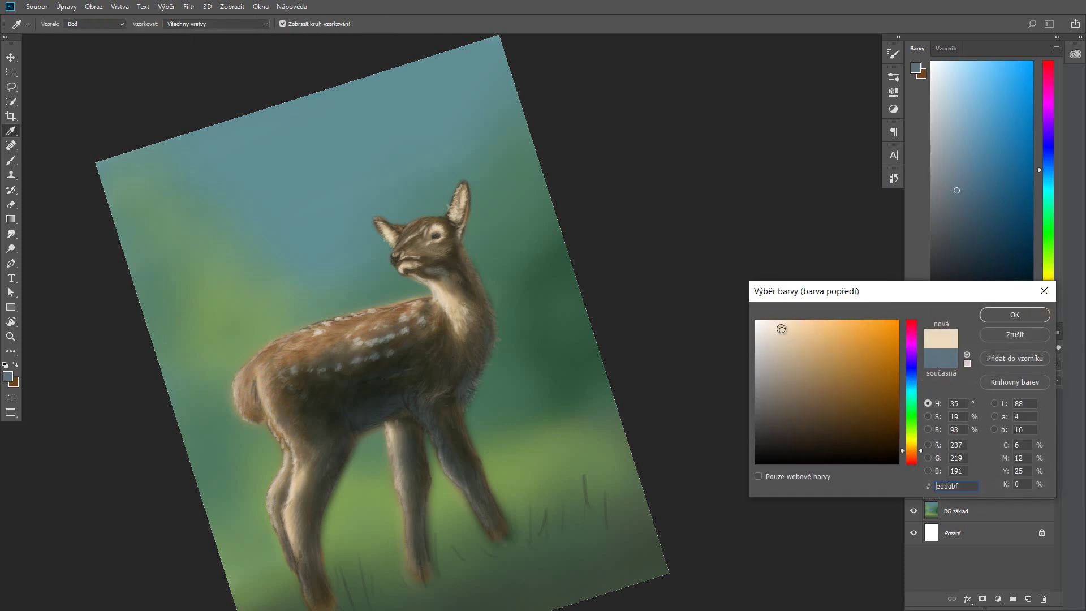
{"action": "key", "text": "Return"}
{"action": "right_click", "coordinate": [339, 328]}
{"action": "key", "text": "Escape"}
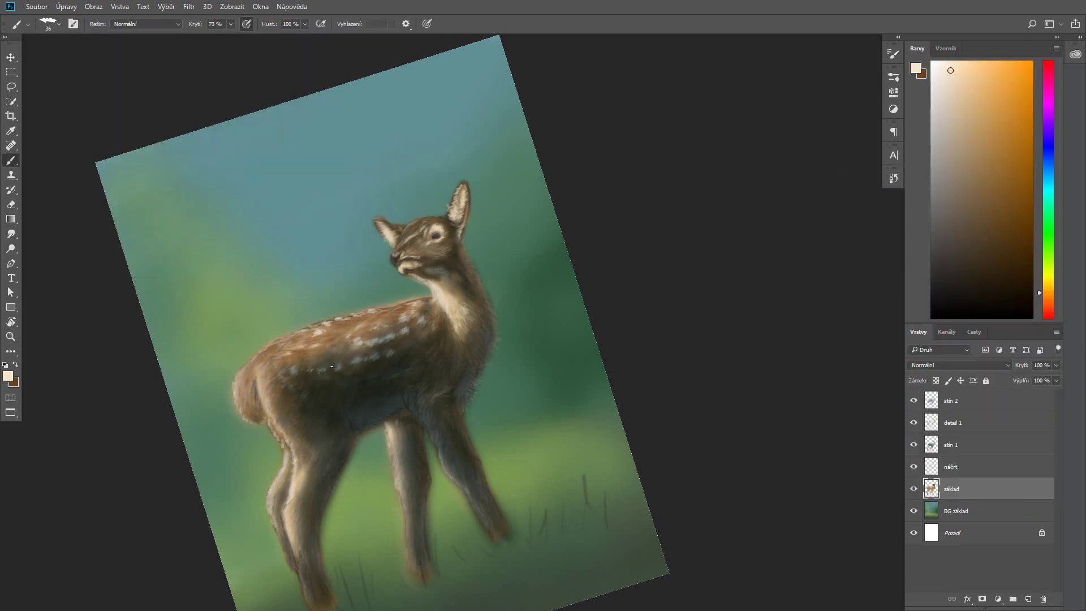
{"action": "left_click_drag", "start_coordinate": [348, 330], "coordinate": [340, 331]}
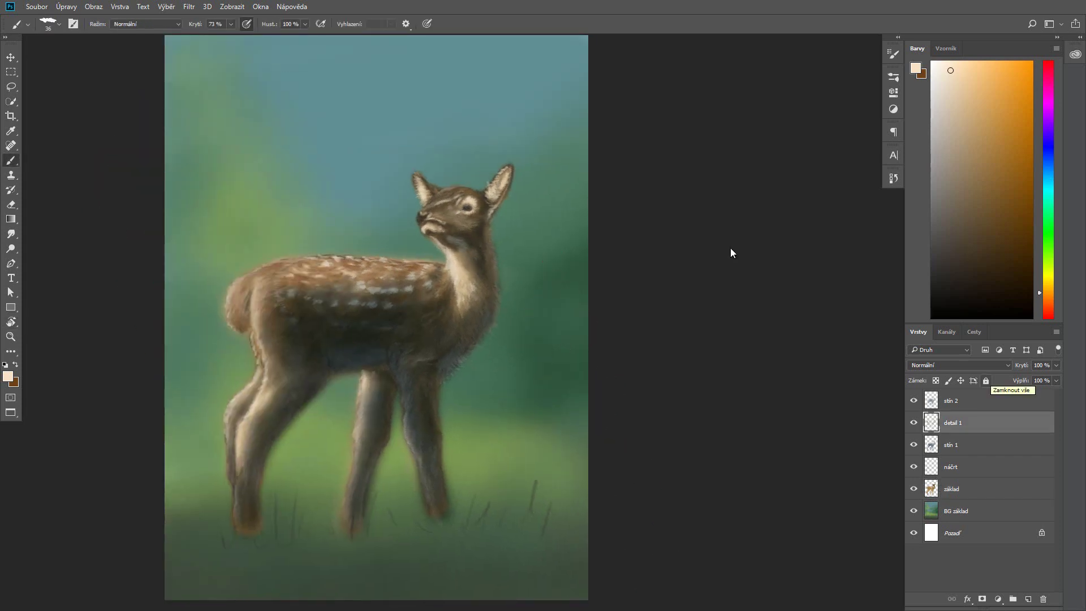
Step: Add a new empty layer, then darken the bottom foreground on stín 2 with dark blobs
{"action": "key", "text": "ctrl+shift+alt+n"}
{"action": "right_click", "coordinate": [182, 285]}
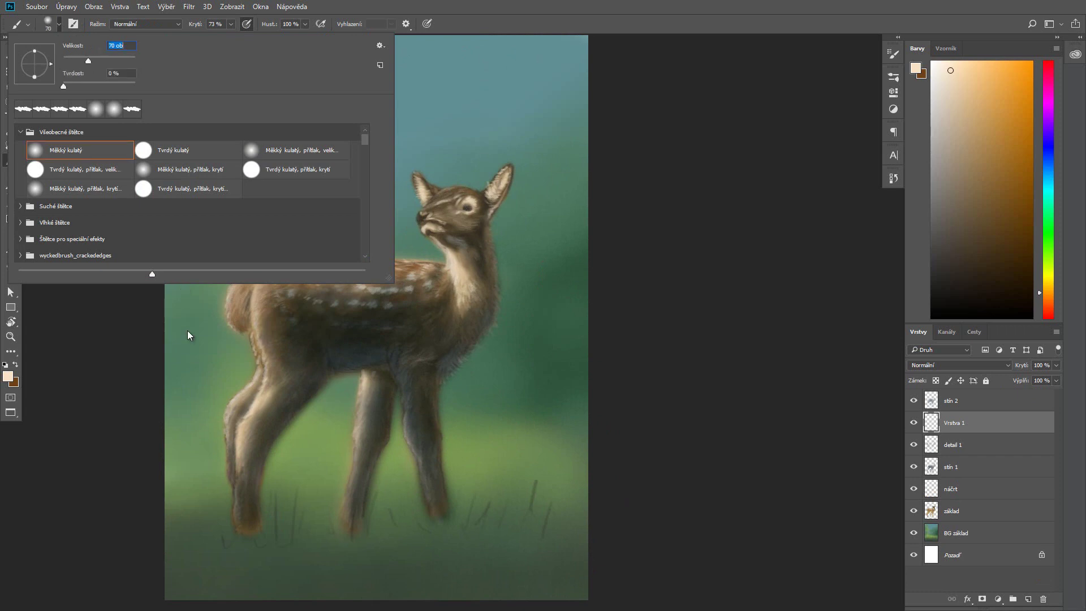
{"action": "left_click", "coordinate": [231, 24]}
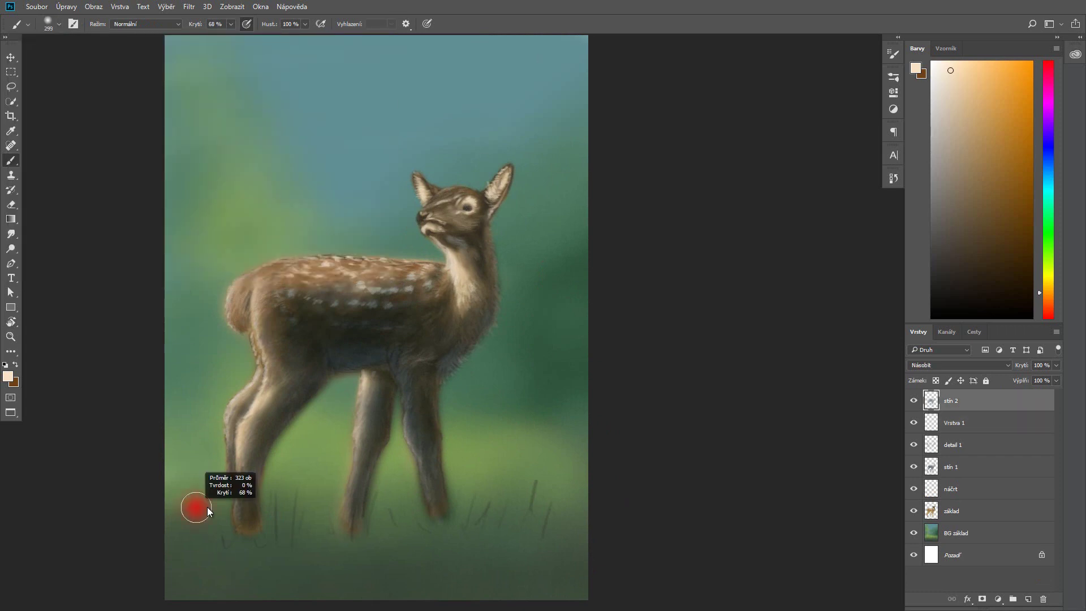
{"action": "left_click_drag", "start_coordinate": [203, 574], "coordinate": [599, 577]}
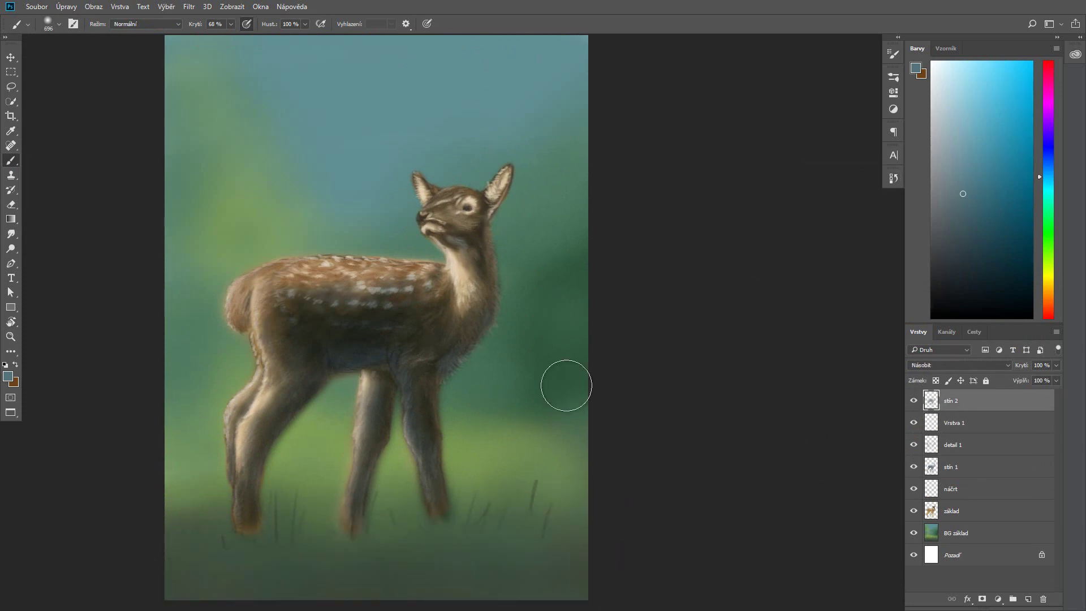
{"action": "mouse_move", "coordinate": [192, 572]}
{"action": "left_mouse_down"}
{"action": "mouse_move", "coordinate": [192, 550]}
{"action": "mouse_move", "coordinate": [337, 560]}
{"action": "mouse_move", "coordinate": [147, 594]}
{"action": "mouse_move", "coordinate": [371, 596]}
{"action": "mouse_move", "coordinate": [543, 575]}
{"action": "mouse_move", "coordinate": [634, 597]}
{"action": "left_mouse_up"}
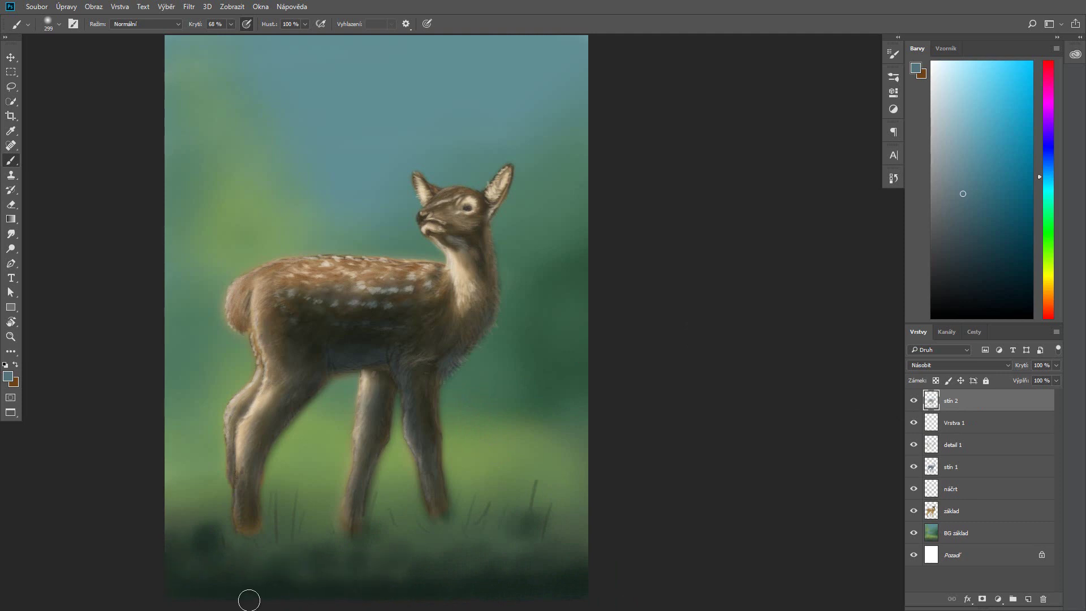
{"action": "left_click_drag", "start_coordinate": [476, 557], "coordinate": [492, 552]}
Step: Paint dark grass strokes along the bottom, near the hooves and across the lower meadow
{"action": "left_click_drag", "start_coordinate": [352, 461], "coordinate": [323, 460]}
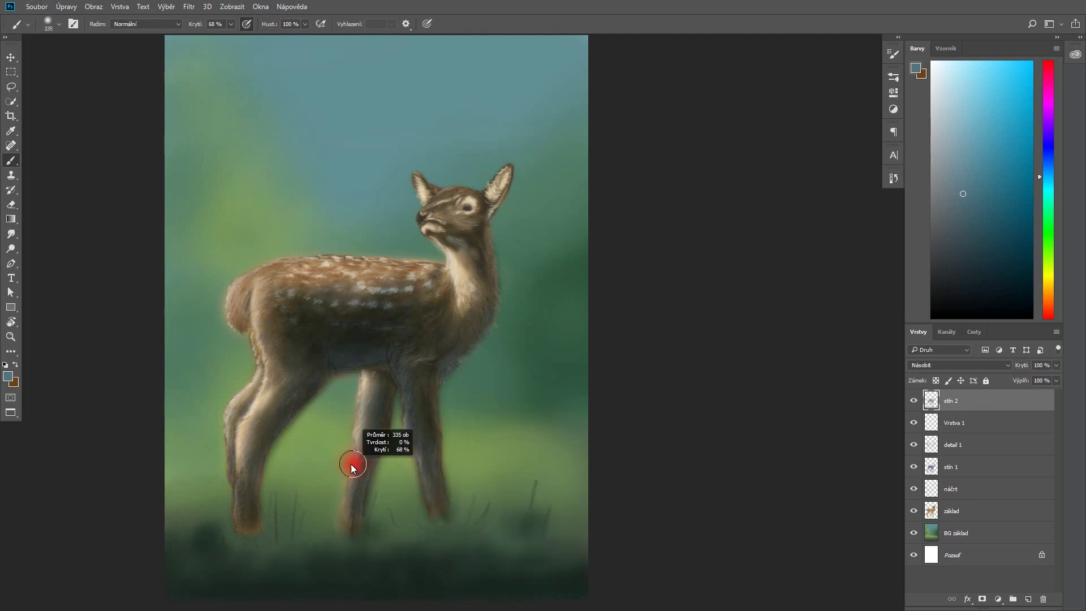
{"action": "left_click_drag", "start_coordinate": [231, 24], "coordinate": [242, 39]}
{"action": "left_click", "coordinate": [894, 178]}
{"action": "mouse_move", "coordinate": [486, 481]}
{"action": "left_mouse_down"}
{"action": "mouse_move", "coordinate": [510, 505]}
{"action": "mouse_move", "coordinate": [551, 500]}
{"action": "mouse_move", "coordinate": [572, 565]}
{"action": "mouse_move", "coordinate": [462, 485]}
{"action": "mouse_move", "coordinate": [543, 487]}
{"action": "mouse_move", "coordinate": [376, 512]}
{"action": "mouse_move", "coordinate": [303, 480]}
{"action": "mouse_move", "coordinate": [396, 509]}
{"action": "mouse_move", "coordinate": [277, 481]}
{"action": "mouse_move", "coordinate": [398, 543]}
{"action": "left_mouse_up"}
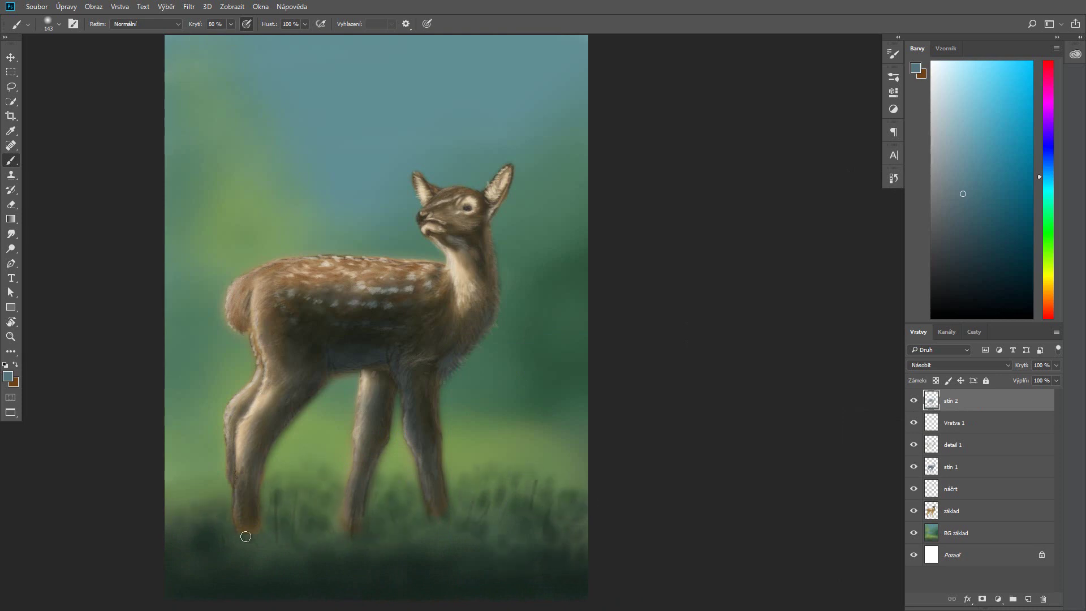
{"action": "right_click", "coordinate": [313, 559]}
{"action": "left_click", "coordinate": [313, 559]}
{"action": "mouse_move", "coordinate": [509, 520]}
{"action": "left_mouse_down"}
{"action": "mouse_move", "coordinate": [473, 481]}
{"action": "mouse_move", "coordinate": [383, 543]}
{"action": "mouse_move", "coordinate": [177, 524]}
{"action": "mouse_move", "coordinate": [248, 553]}
{"action": "mouse_move", "coordinate": [242, 533]}
{"action": "left_mouse_up"}
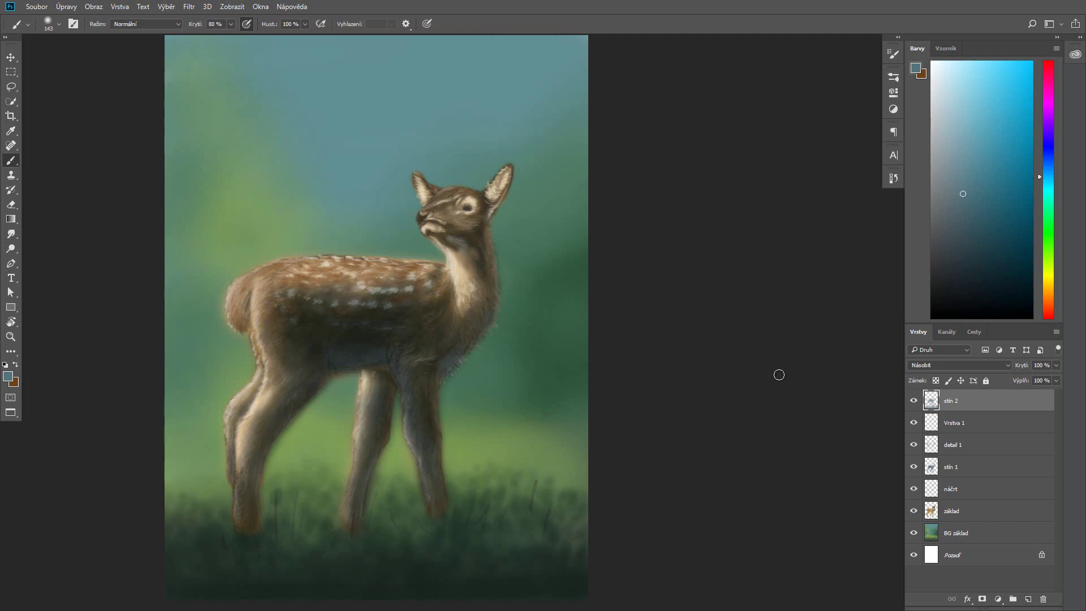
Step: Choose the Sampled Brush 2 3 preset, then a 254 px brush on stín 2
{"action": "left_click", "coordinate": [956, 423]}
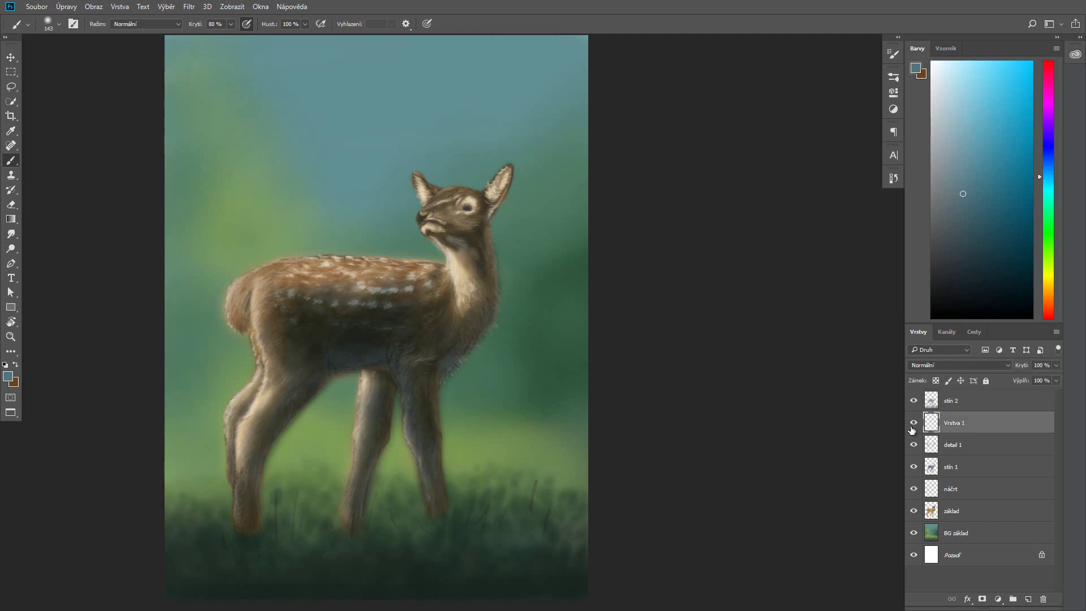
{"action": "left_click", "coordinate": [59, 23]}
{"action": "left_click_drag", "start_coordinate": [365, 133], "coordinate": [365, 213]}
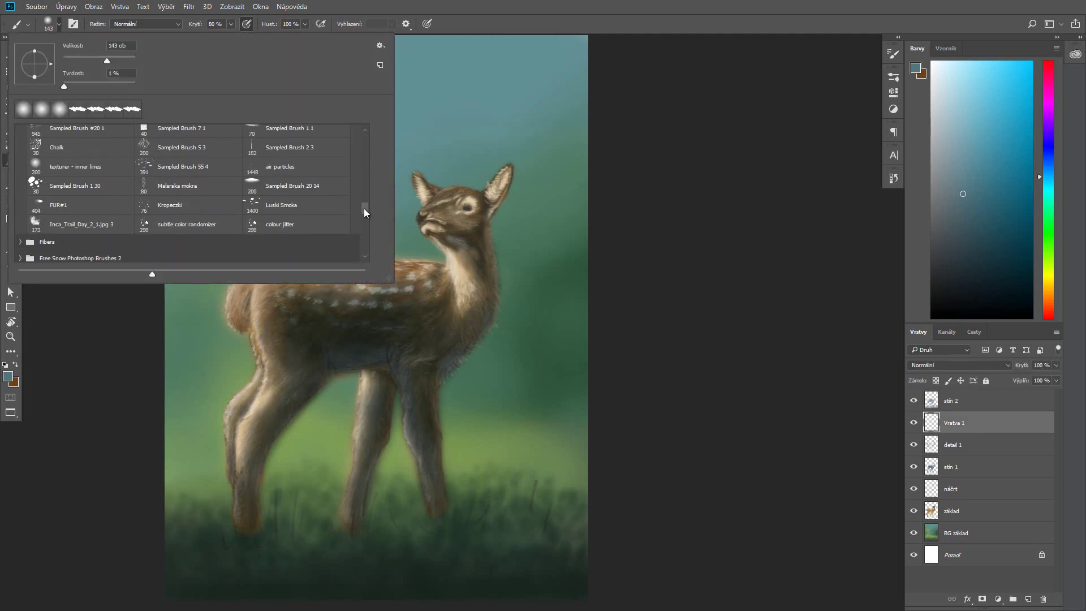
{"action": "double_click", "coordinate": [288, 148]}
{"action": "left_click", "coordinate": [953, 401]}
{"action": "left_click", "coordinate": [58, 24]}
{"action": "scroll", "coordinate": [366, 221], "scroll_direction": "down", "scroll_amount": 3}
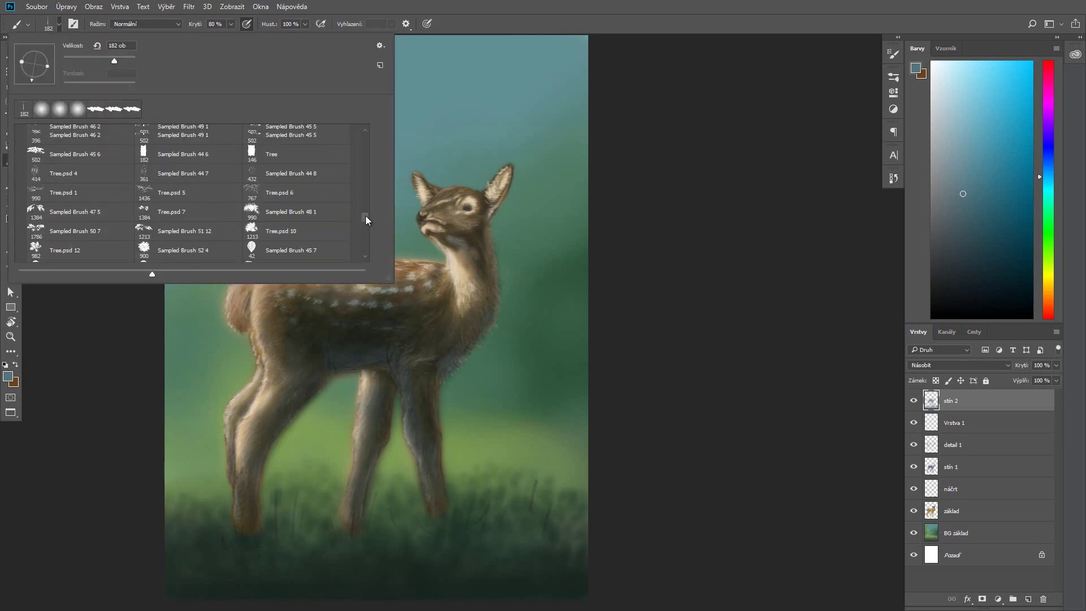
{"action": "scroll", "coordinate": [367, 220], "scroll_direction": "down", "scroll_amount": 3}
{"action": "double_click", "coordinate": [254, 243]}
Step: Pick a grass green colour and switch through Sampled Brush 51 10 to the Fur C 1 brush
{"action": "left_click", "coordinate": [426, 521], "text": "alt"}
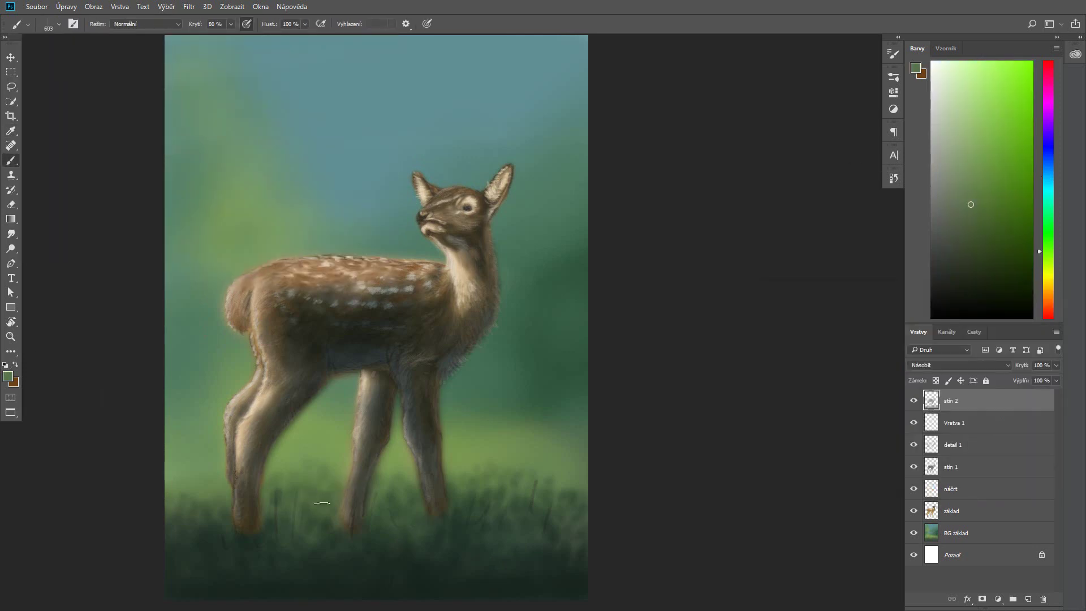
{"action": "left_click", "coordinate": [59, 24]}
{"action": "left_click", "coordinate": [80, 184]}
{"action": "left_click", "coordinate": [150, 300]}
{"action": "left_click", "coordinate": [59, 24]}
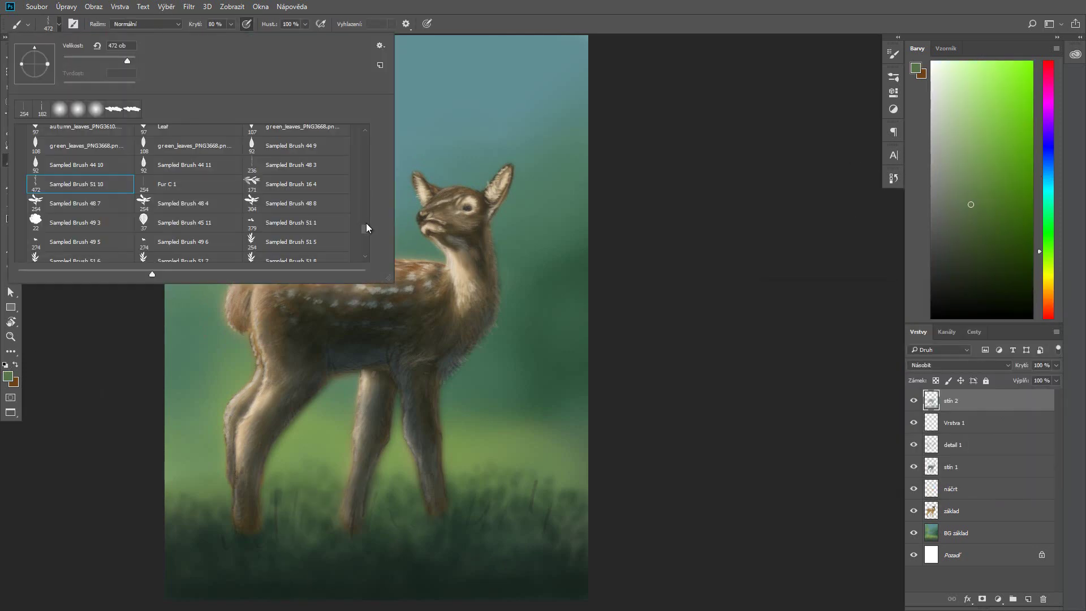
{"action": "scroll", "coordinate": [367, 227], "scroll_direction": "up", "scroll_amount": 2}
{"action": "left_click", "coordinate": [170, 218]}
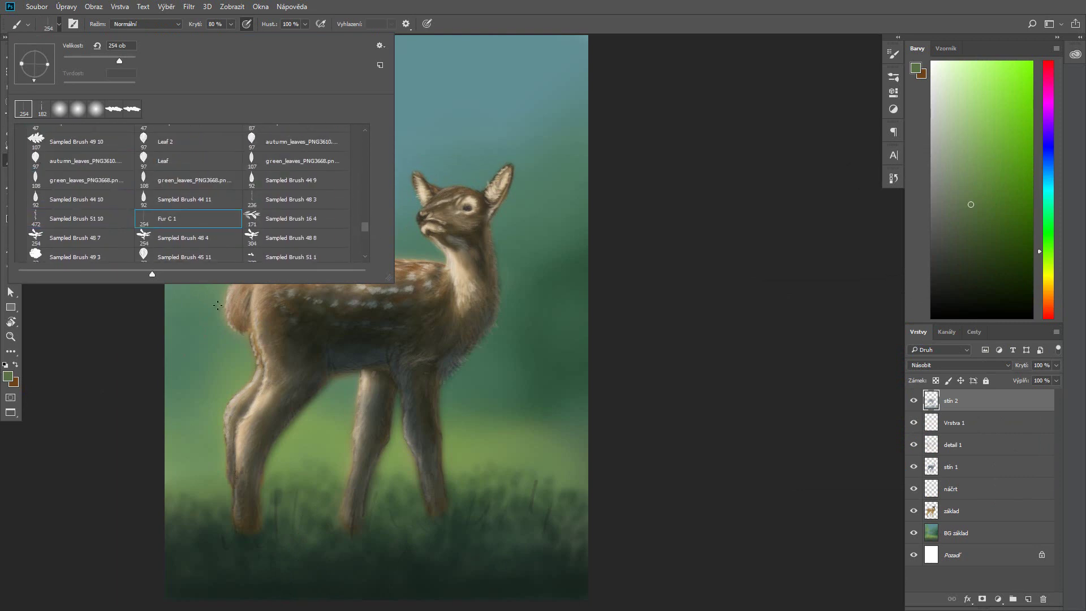
{"action": "key", "text": "Return"}
Step: On the Vrstva 1 layer, lower the brush opacity to 52%
{"action": "left_click", "coordinate": [962, 423]}
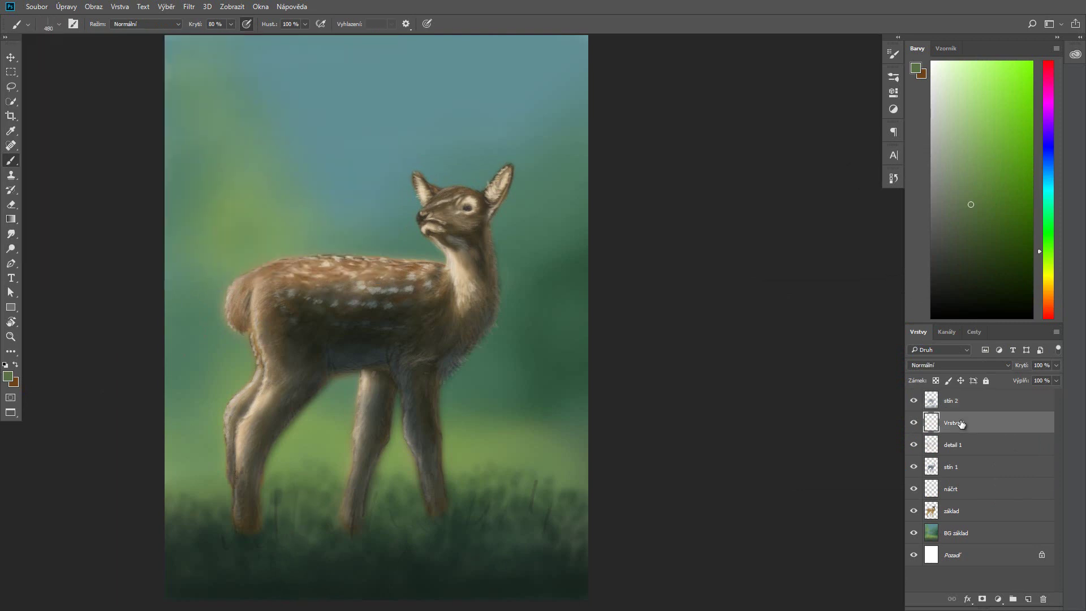
{"action": "left_click", "coordinate": [893, 178]}
{"action": "scroll", "coordinate": [476, 444], "scroll_direction": "down", "scroll_amount": 2}
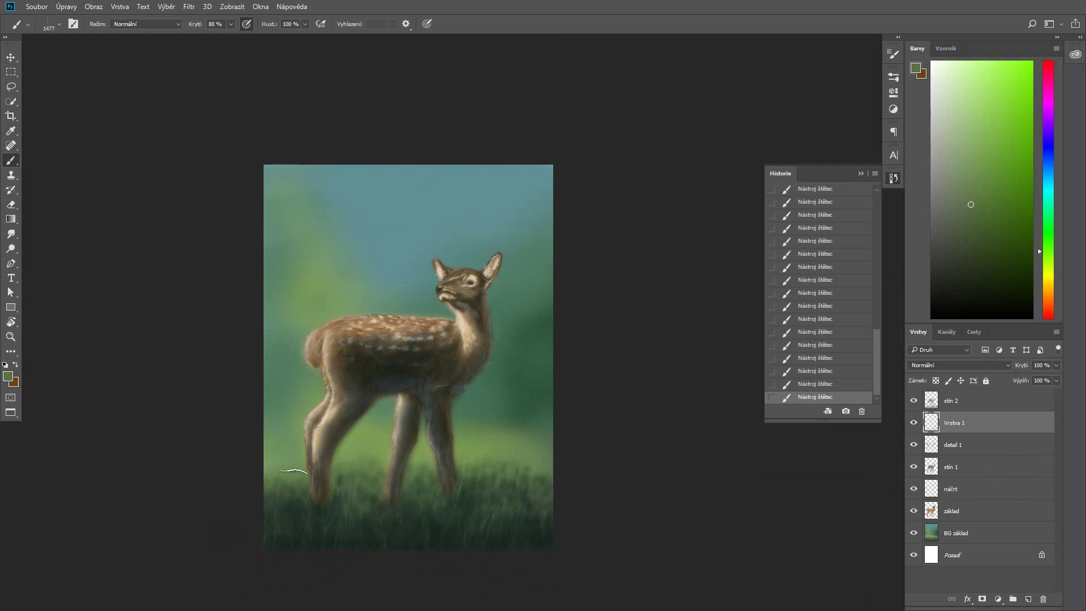
{"action": "key", "text": "5"}
{"action": "key", "text": "2"}
{"action": "left_click", "coordinate": [861, 173]}
Step: On stín 2, choose a round 190 px brush and a cyan paint colour
{"action": "left_click", "coordinate": [951, 401]}
{"action": "left_click", "coordinate": [59, 24]}
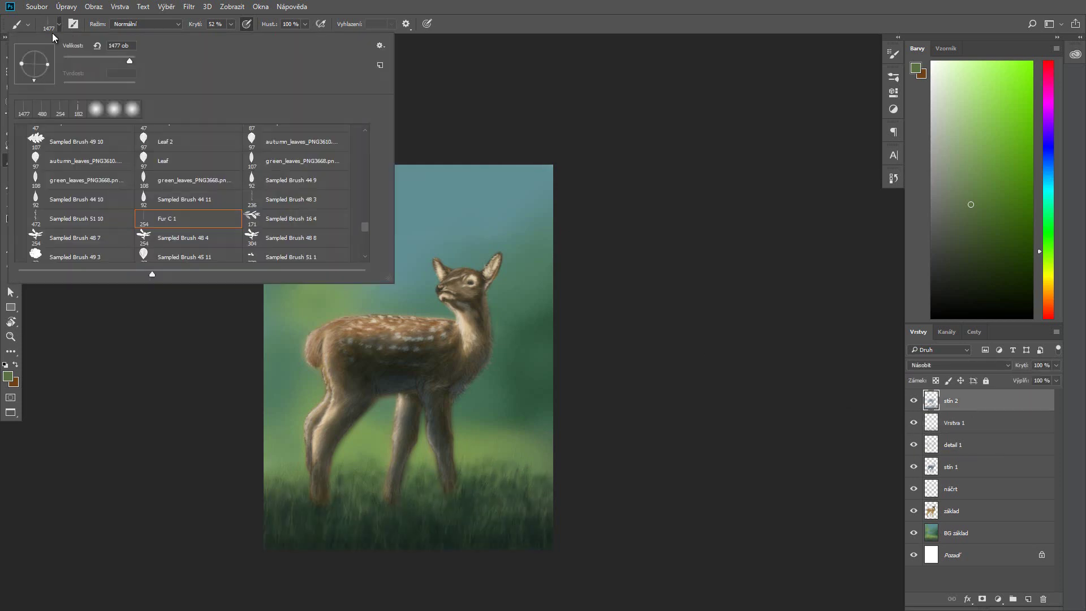
{"action": "double_click", "coordinate": [114, 109]}
{"action": "left_click", "coordinate": [7, 376]}
{"action": "left_click", "coordinate": [1002, 318]}
Step: Raise the brush opacity to 100% and enlarge the brush to 806 px
{"action": "key", "text": "8"}
{"action": "key", "text": "3"}
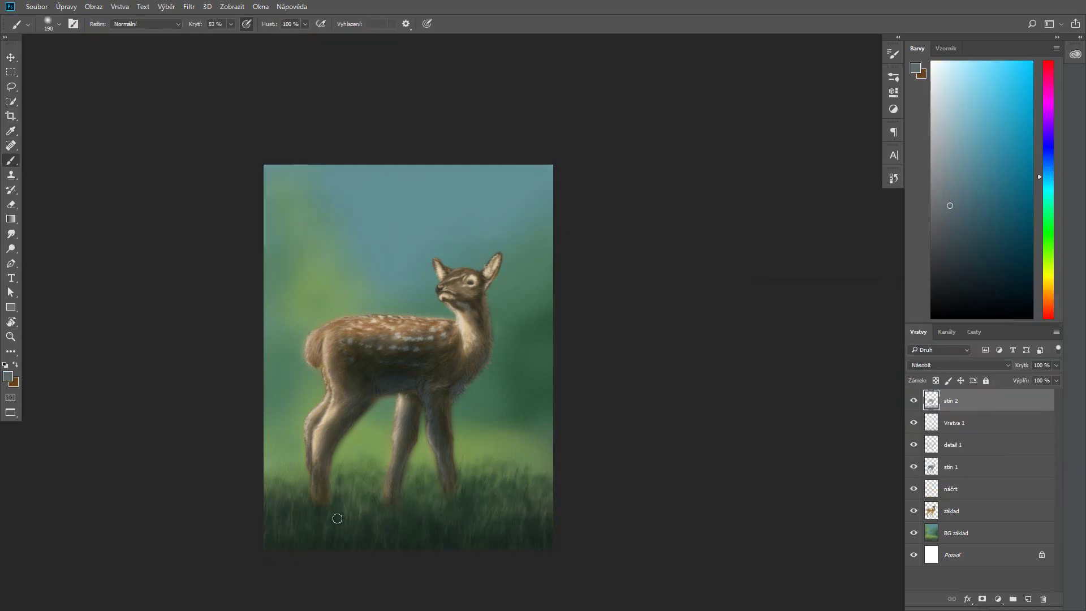
{"action": "key", "text": "0"}
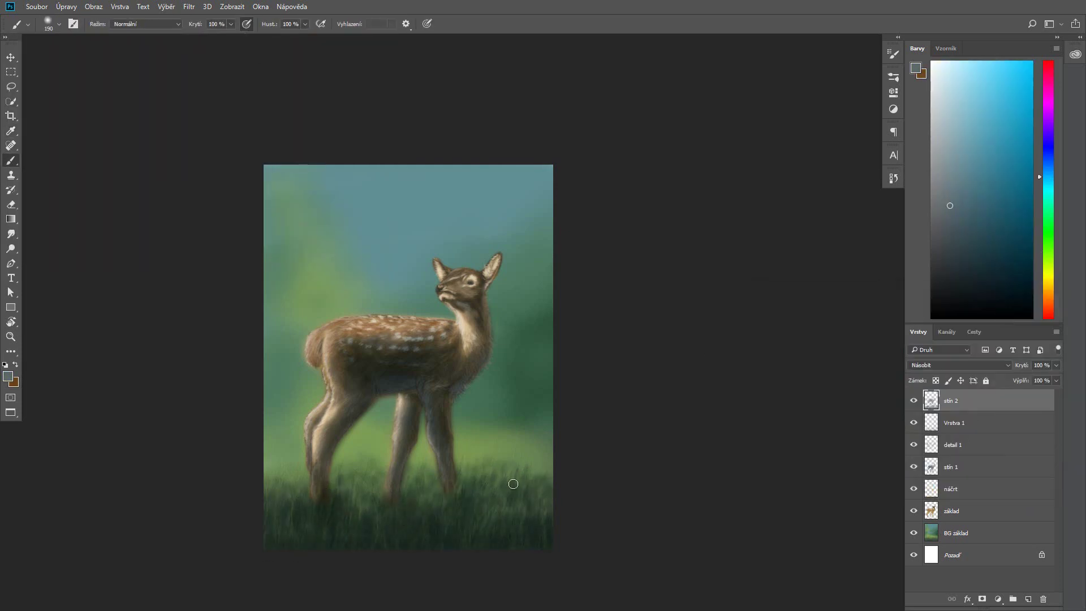
{"action": "key", "text": "bracketright"}
{"action": "key", "text": "bracketright"}
{"action": "key", "text": "bracketright"}
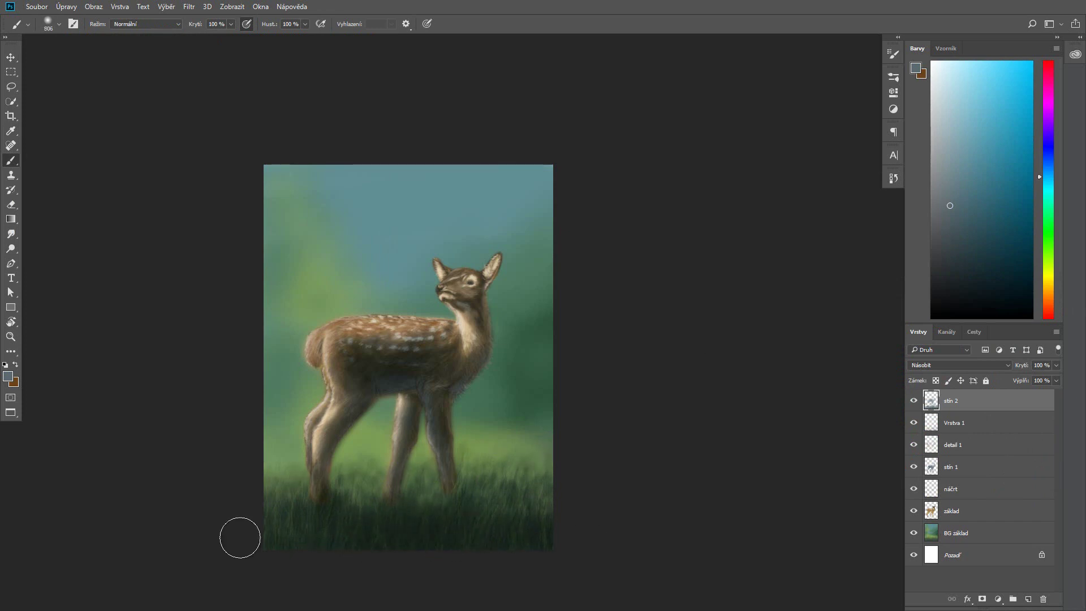
{"action": "left_click", "coordinate": [894, 177]}
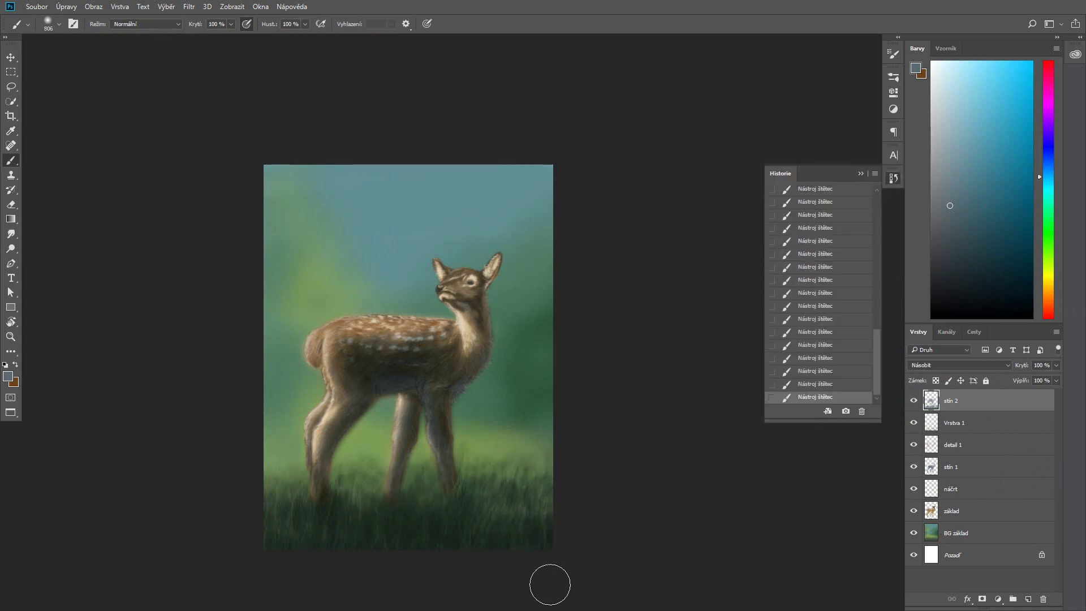
{"action": "left_click", "coordinate": [860, 173]}
Step: Set the new layer's blend mode, choose beige, and brighten the fawn's back, rump and chest
{"action": "left_click", "coordinate": [960, 365]}
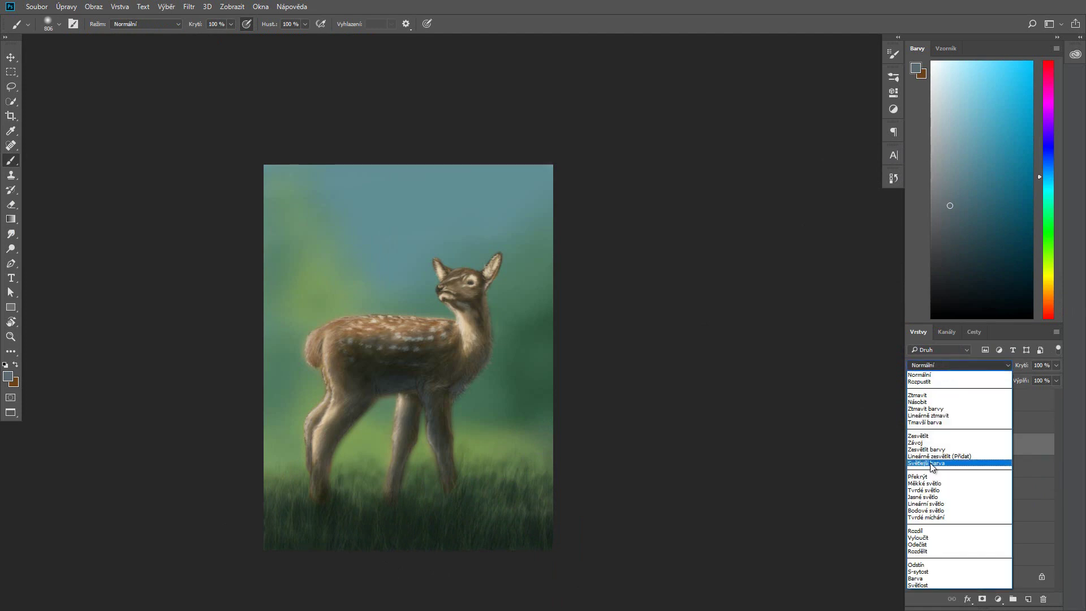
{"action": "left_click", "coordinate": [915, 68]}
{"action": "left_click", "coordinate": [998, 320]}
{"action": "key", "text": "b"}
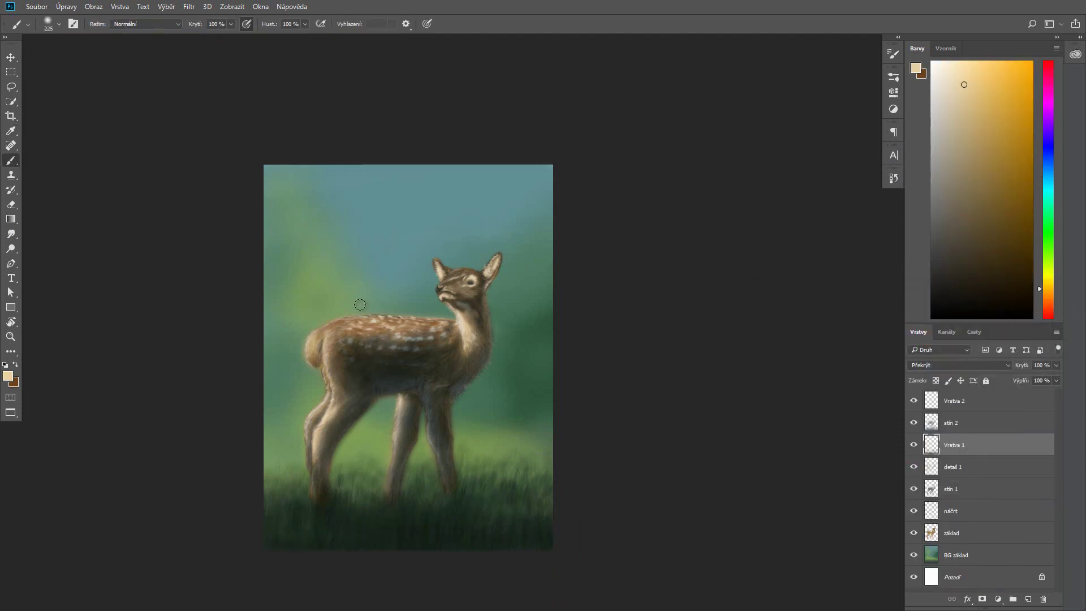
{"action": "left_click_drag", "start_coordinate": [327, 369], "coordinate": [467, 358]}
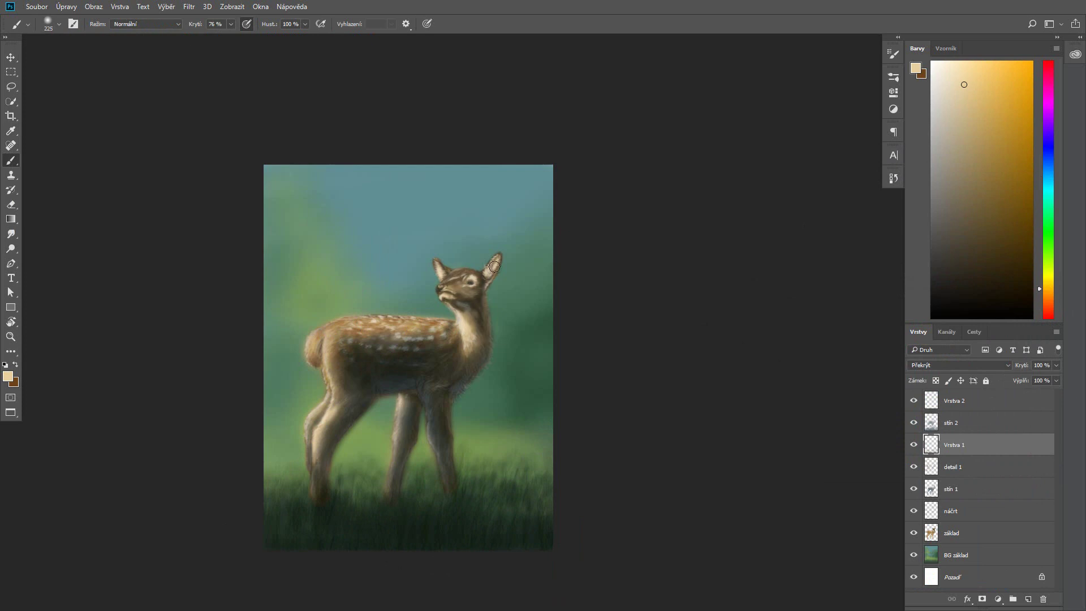
{"action": "key", "text": "bracketleft"}
{"action": "key", "text": "bracketleft"}
{"action": "key", "text": "bracketleft"}
Step: Rename the layer to 'světlo 1'
{"action": "double_click", "coordinate": [954, 400]}
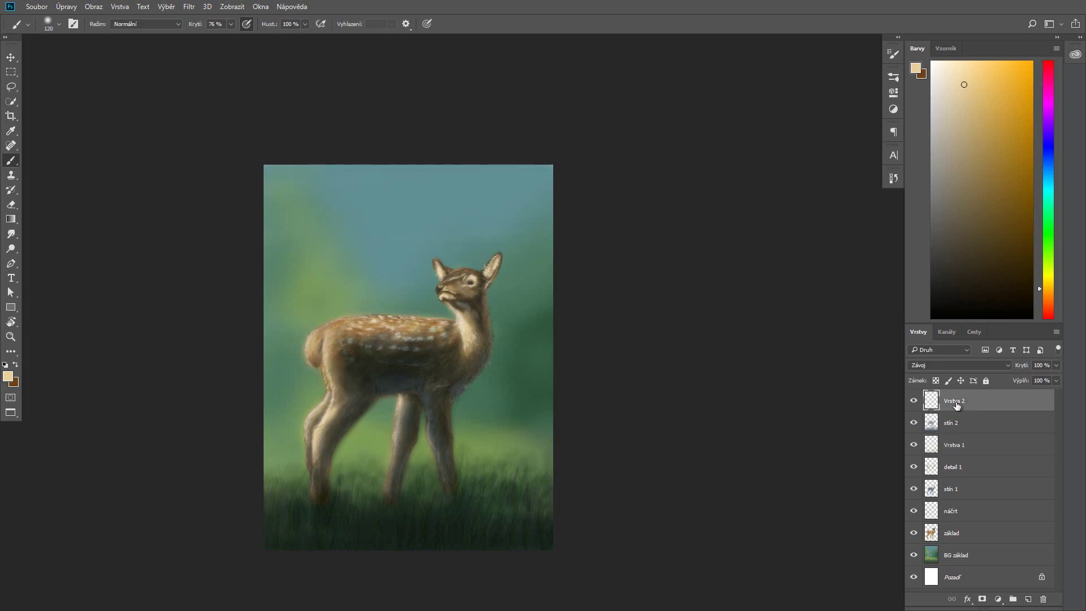
{"action": "type", "text": "světlo 1"}
{"action": "key", "text": "Return"}
Step: Add a soft glow over the background and highlight grass tips with a 172 px brush
{"action": "mouse_move", "coordinate": [449, 397]}
{"action": "left_mouse_down"}
{"action": "mouse_move", "coordinate": [339, 302]}
{"action": "mouse_move", "coordinate": [278, 339]}
{"action": "mouse_move", "coordinate": [443, 242]}
{"action": "mouse_move", "coordinate": [603, 405]}
{"action": "left_mouse_up"}
{"action": "right_click", "coordinate": [770, 170]}
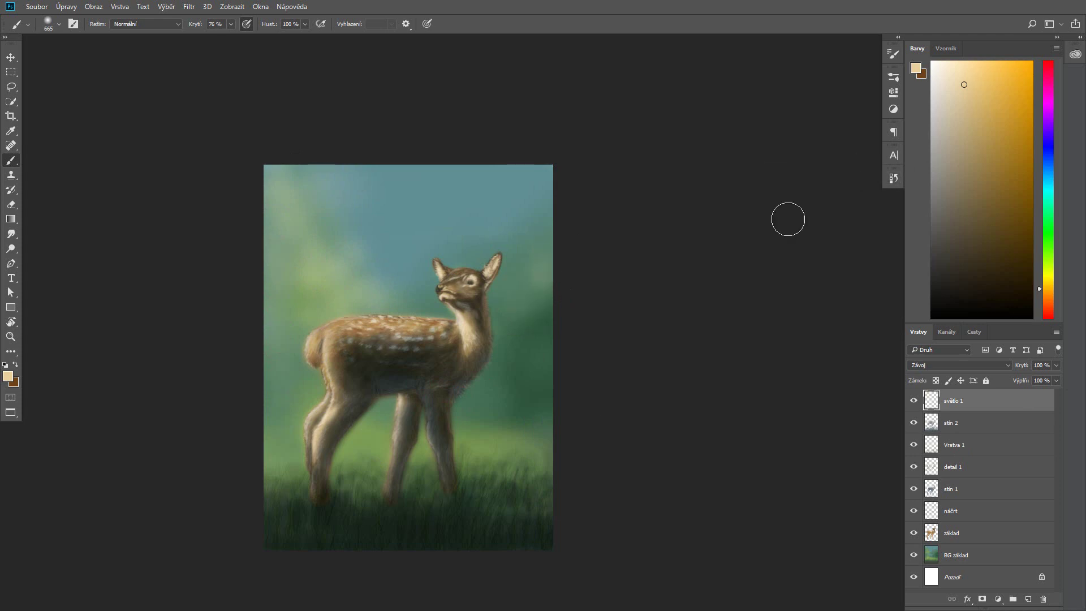
{"action": "left_click_drag", "start_coordinate": [230, 24], "coordinate": [218, 42]}
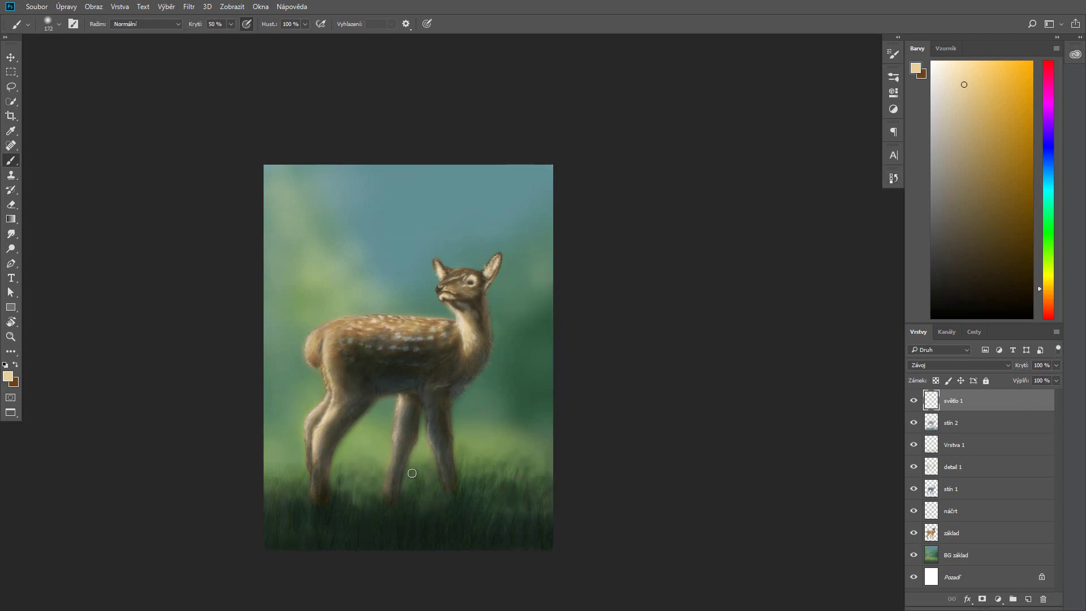
{"action": "mouse_move", "coordinate": [509, 492]}
{"action": "left_mouse_down"}
{"action": "mouse_move", "coordinate": [512, 458]}
{"action": "mouse_move", "coordinate": [546, 509]}
{"action": "left_mouse_up"}
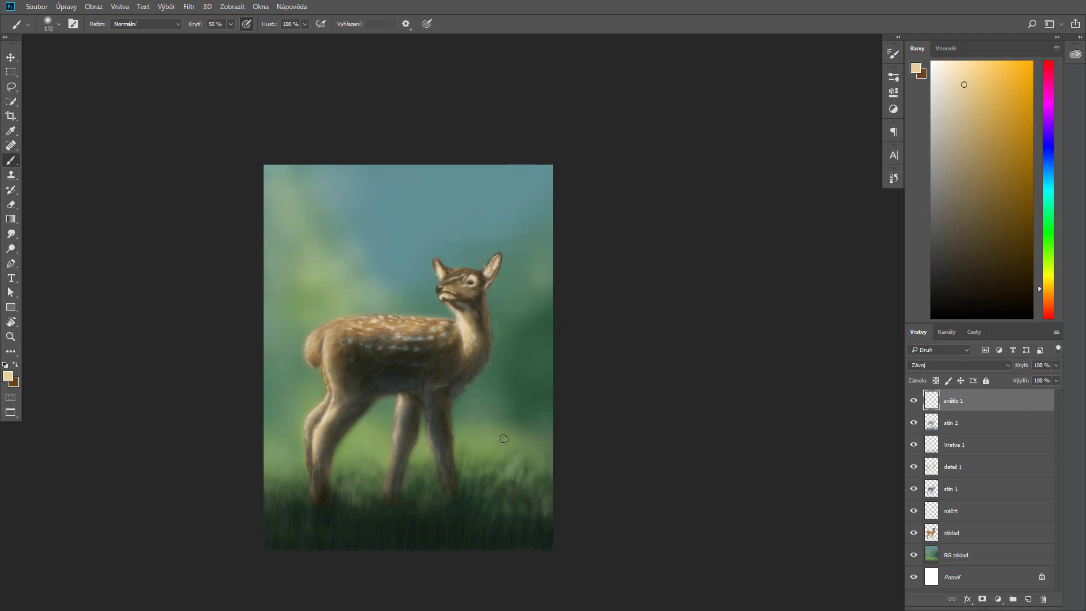
{"action": "mouse_move", "coordinate": [361, 523]}
{"action": "left_mouse_down"}
{"action": "mouse_move", "coordinate": [356, 504]}
{"action": "mouse_move", "coordinate": [413, 480]}
{"action": "left_mouse_up"}
Step: Add a new empty layer and set the paint colour to black
{"action": "key", "text": "ctrl+shift+alt+n"}
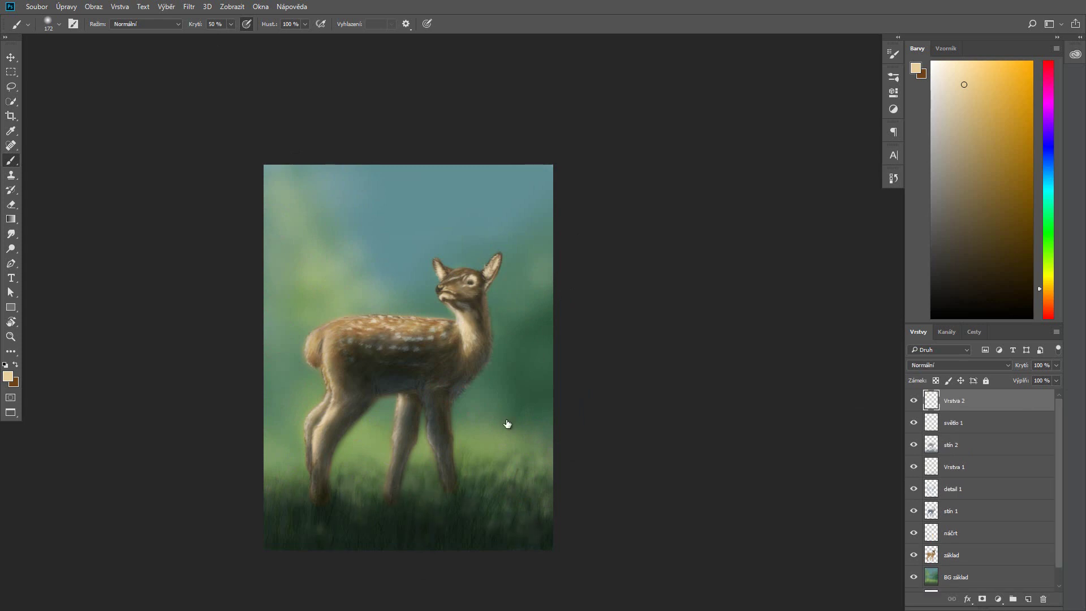
{"action": "scroll", "coordinate": [454, 254], "scroll_direction": "up", "scroll_amount": 3}
{"action": "left_click", "coordinate": [915, 68]}
{"action": "left_click", "coordinate": [756, 446]}
{"action": "left_click", "coordinate": [1014, 313]}
Step: Pick a small detail brush at 100% opacity, settling on a 20 px size
{"action": "left_click", "coordinate": [60, 24]}
{"action": "scroll", "coordinate": [364, 219], "scroll_direction": "up", "scroll_amount": 5}
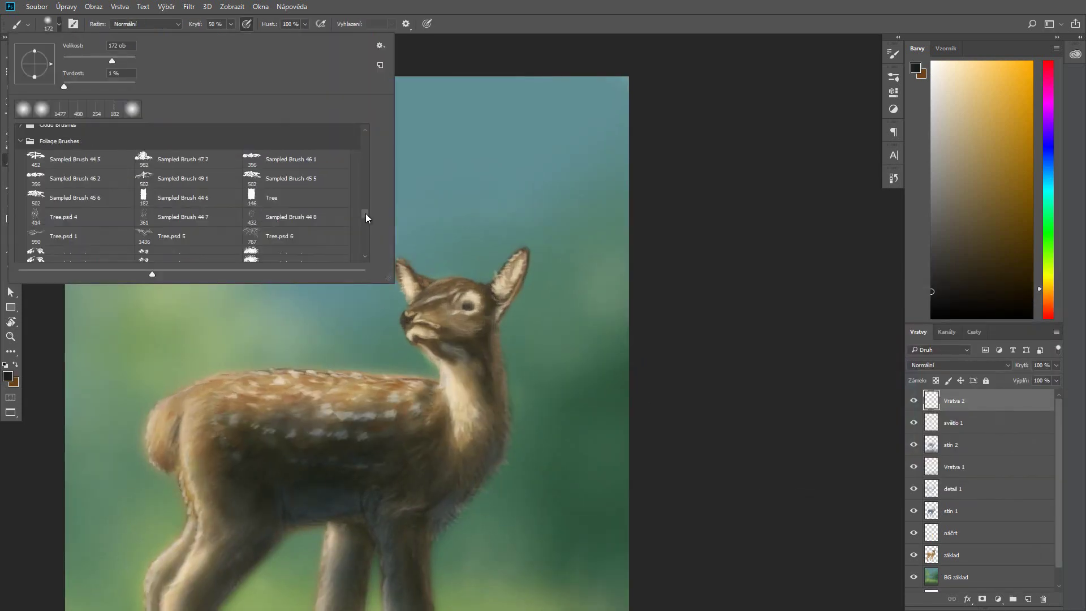
{"action": "left_click", "coordinate": [74, 209]}
{"action": "left_click_drag", "start_coordinate": [231, 24], "coordinate": [279, 38]}
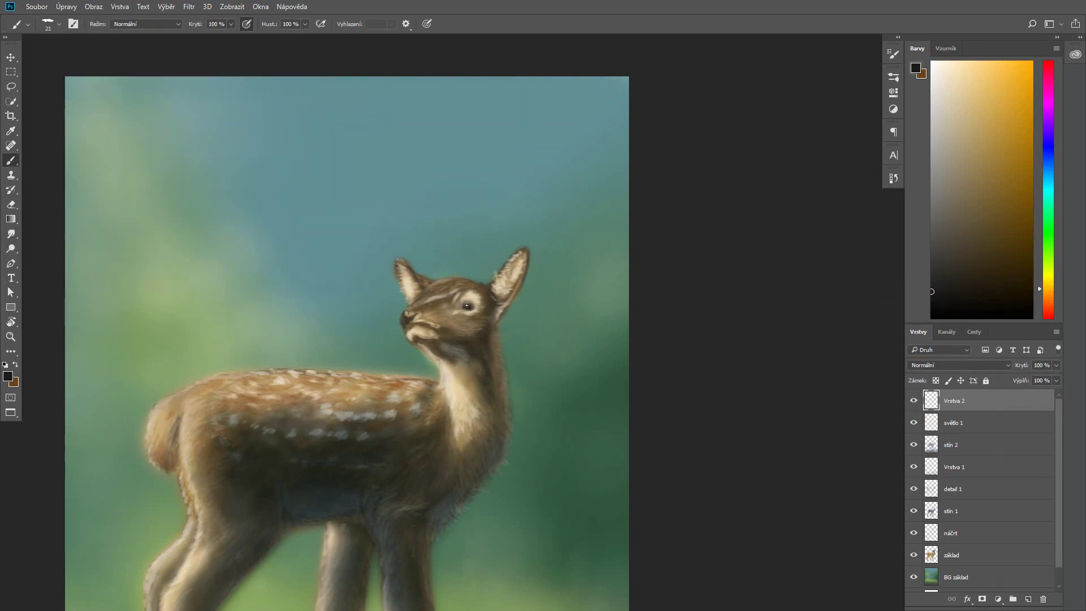
{"action": "left_click", "coordinate": [59, 24]}
{"action": "double_click", "coordinate": [74, 223]}
{"action": "left_click", "coordinate": [893, 178]}
{"action": "left_click", "coordinate": [815, 241]}
{"action": "left_click", "coordinate": [894, 178]}
{"action": "scroll", "coordinate": [823, 220], "scroll_direction": "down", "scroll_amount": 1}
{"action": "left_click", "coordinate": [60, 24]}
Step: Sample dark brown from the fawn's neck with the Eyedropper and return to the Brush
{"action": "key", "text": "bracketright"}
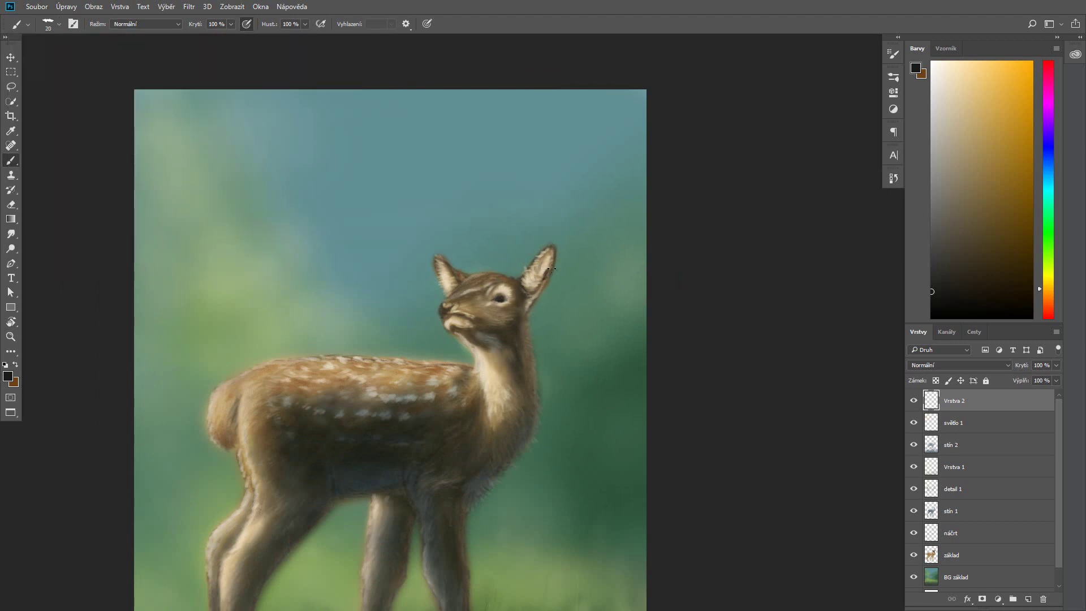
{"action": "left_click", "coordinate": [893, 178]}
{"action": "scroll", "coordinate": [614, 173], "scroll_direction": "down", "scroll_amount": 1}
{"action": "key", "text": "i"}
{"action": "left_click", "coordinate": [915, 67]}
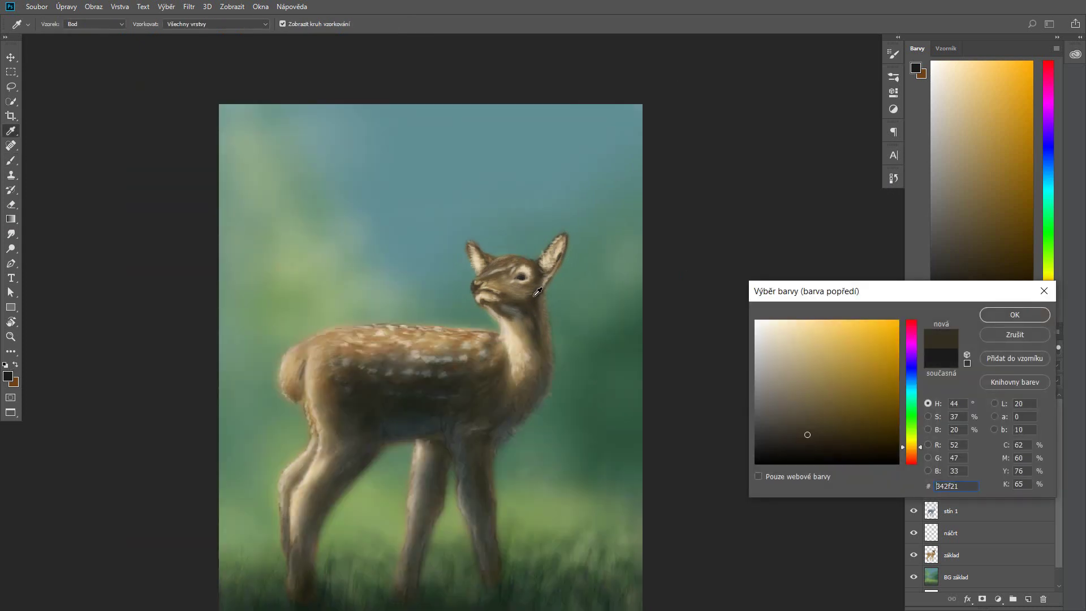
{"action": "key", "text": "Return"}
{"action": "key", "text": "b"}
{"action": "left_click", "coordinate": [59, 23]}
{"action": "left_click", "coordinate": [505, 310]}
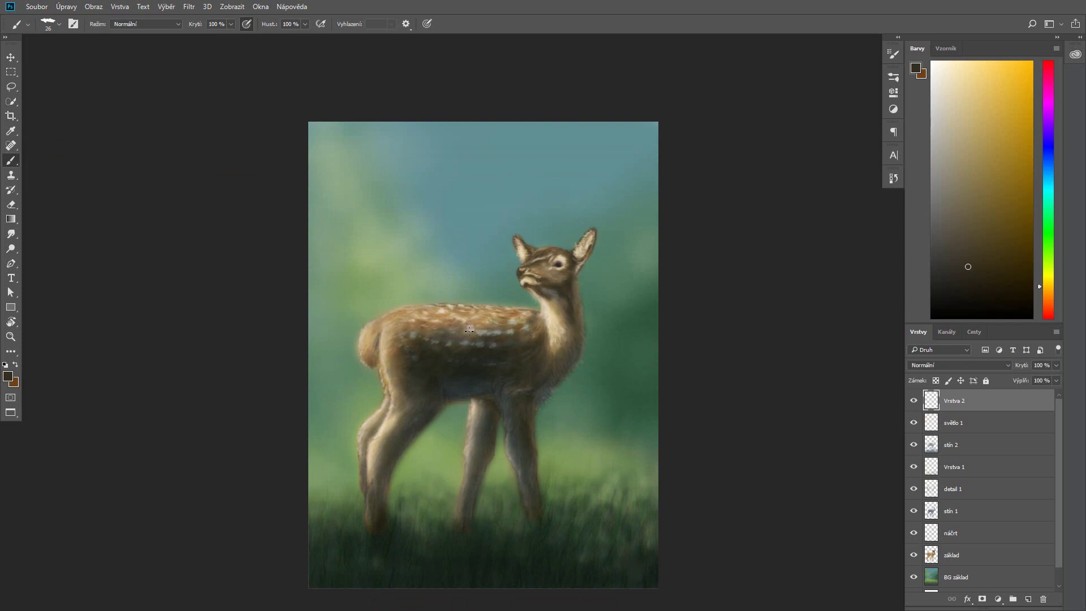
Step: Rename the fur layer to 'detail 2' and the Vrstva 1 layer to 'světlo'
{"action": "double_click", "coordinate": [954, 400]}
{"action": "type", "text": "detail 2"}
{"action": "key", "text": "Return"}
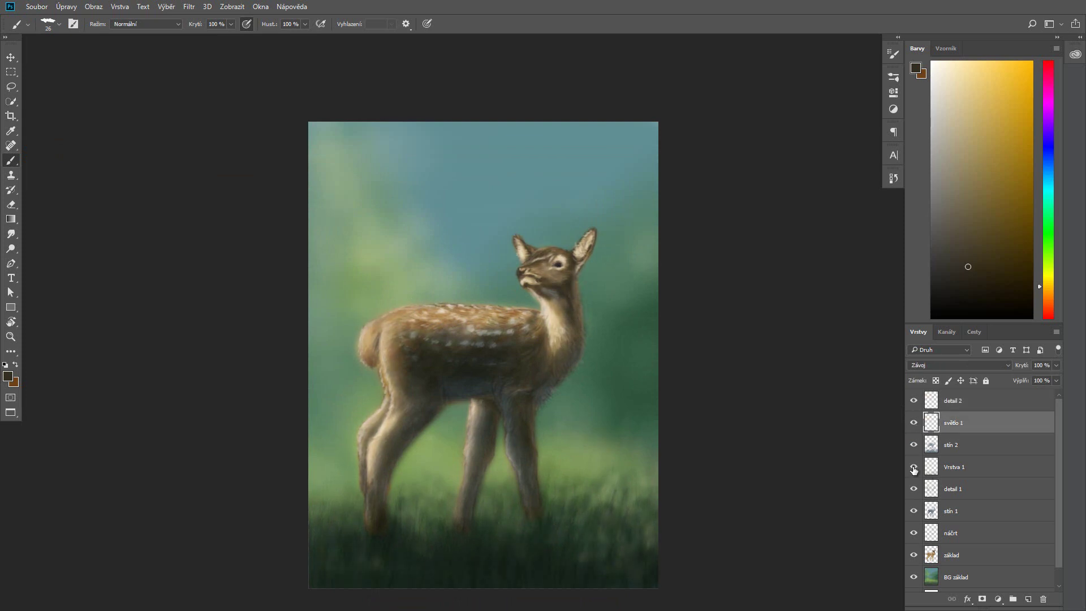
{"action": "double_click", "coordinate": [966, 468]}
{"action": "type", "text": "světlo"}
{"action": "left_click", "coordinate": [969, 445]}
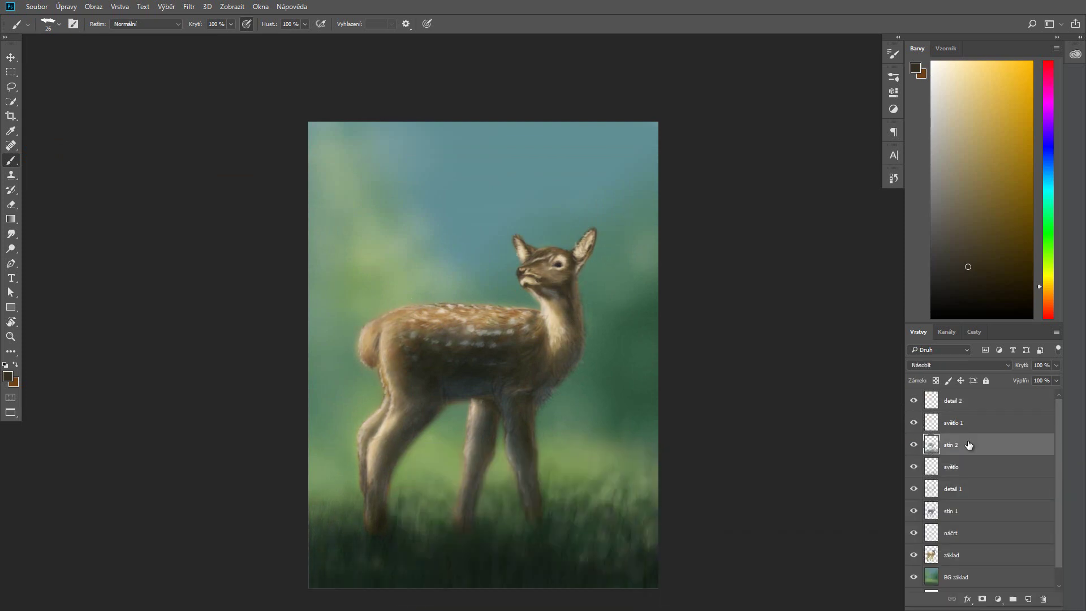
Step: Select detail 2, choose a new paint colour, and revert to an earlier stroke in History
{"action": "left_click", "coordinate": [953, 422]}
{"action": "left_click", "coordinate": [953, 401]}
{"action": "left_click", "coordinate": [915, 67]}
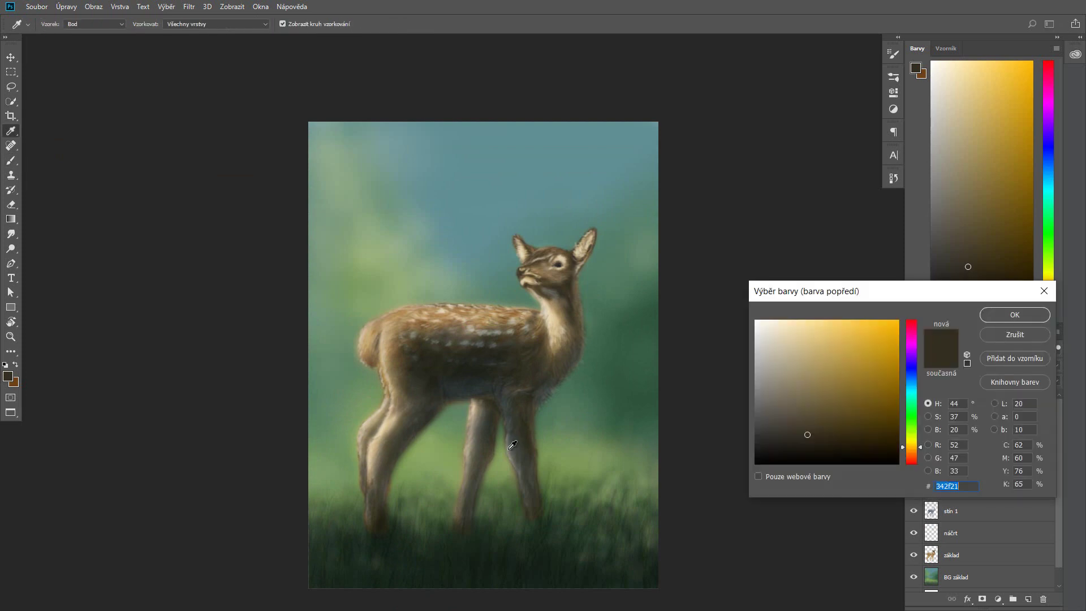
{"action": "left_click", "coordinate": [1002, 315]}
{"action": "scroll", "coordinate": [560, 458], "scroll_direction": "up", "scroll_amount": 1}
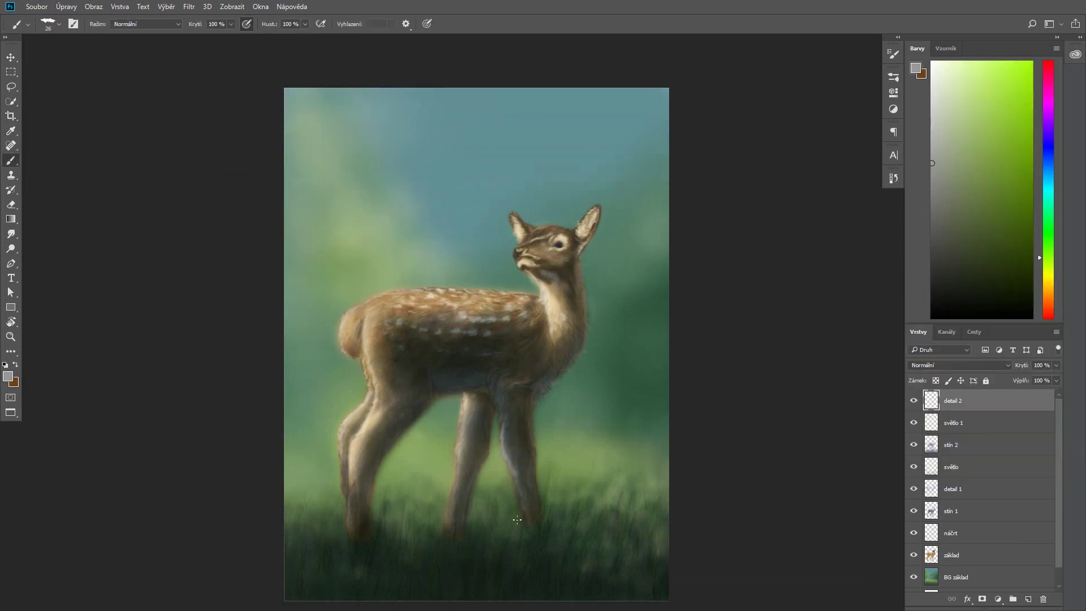
{"action": "left_click", "coordinate": [893, 178]}
{"action": "left_click", "coordinate": [841, 229]}
{"action": "left_click", "coordinate": [842, 318]}
{"action": "left_click", "coordinate": [837, 262]}
{"action": "left_click", "coordinate": [915, 68]}
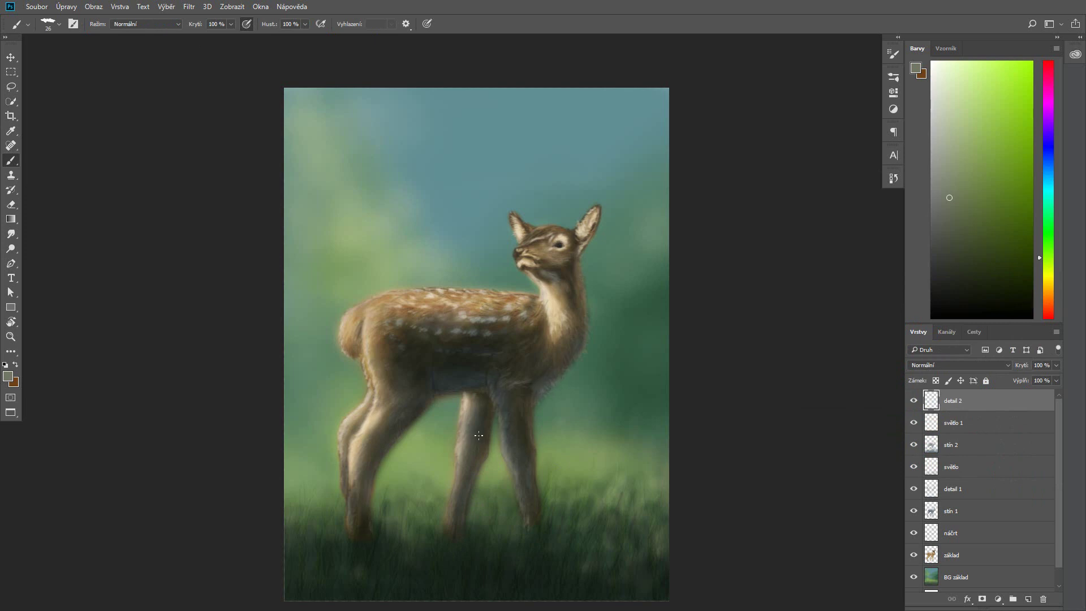
Step: Try yellow-olive and yellow-green, then settle on a light cream foreground colour
{"action": "left_click", "coordinate": [8, 376]}
{"action": "left_click", "coordinate": [794, 407]}
{"action": "left_click", "coordinate": [979, 319]}
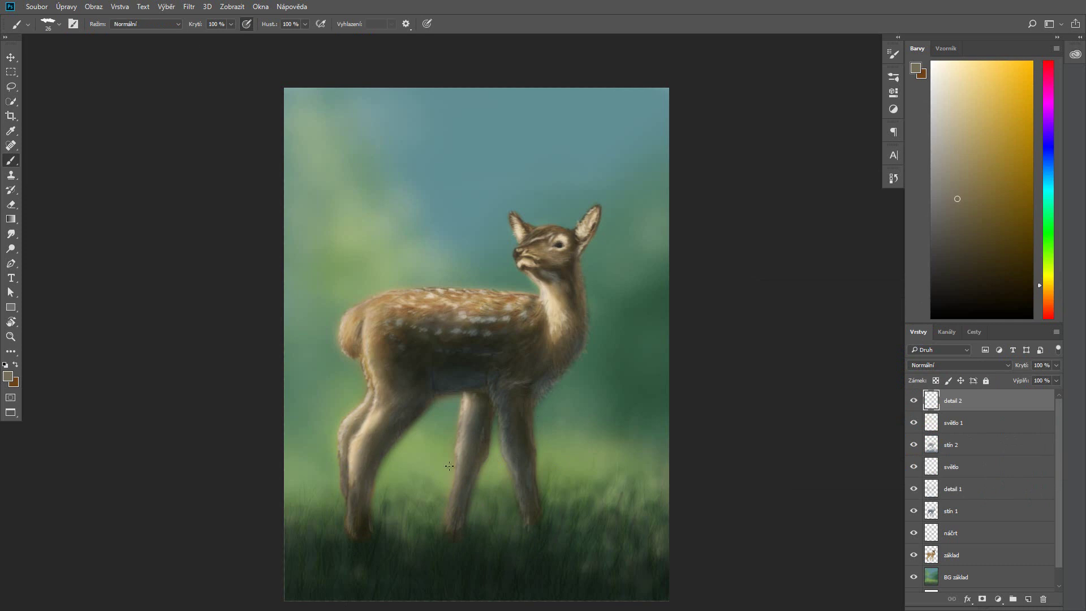
{"action": "left_click", "coordinate": [8, 376]}
{"action": "left_click", "coordinate": [1013, 313]}
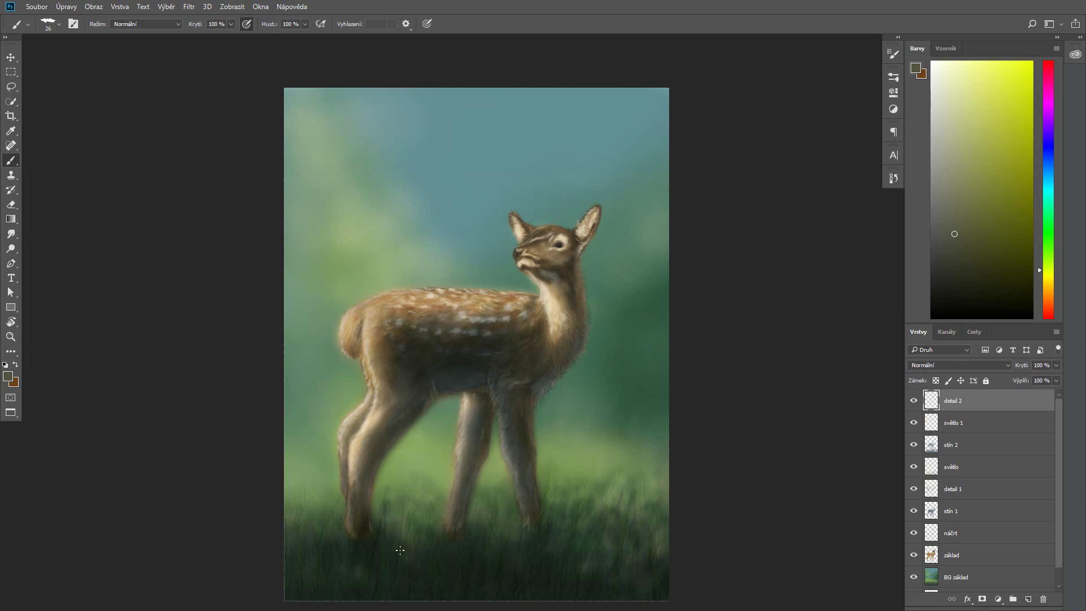
{"action": "left_click", "coordinate": [915, 68]}
{"action": "left_click", "coordinate": [794, 328]}
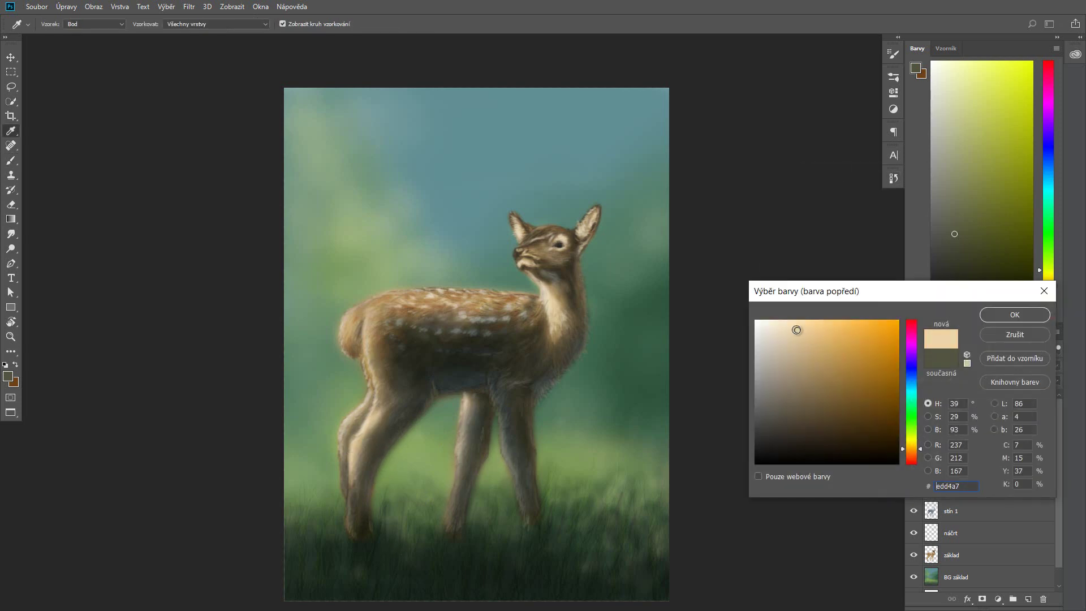
{"action": "left_click", "coordinate": [1013, 313]}
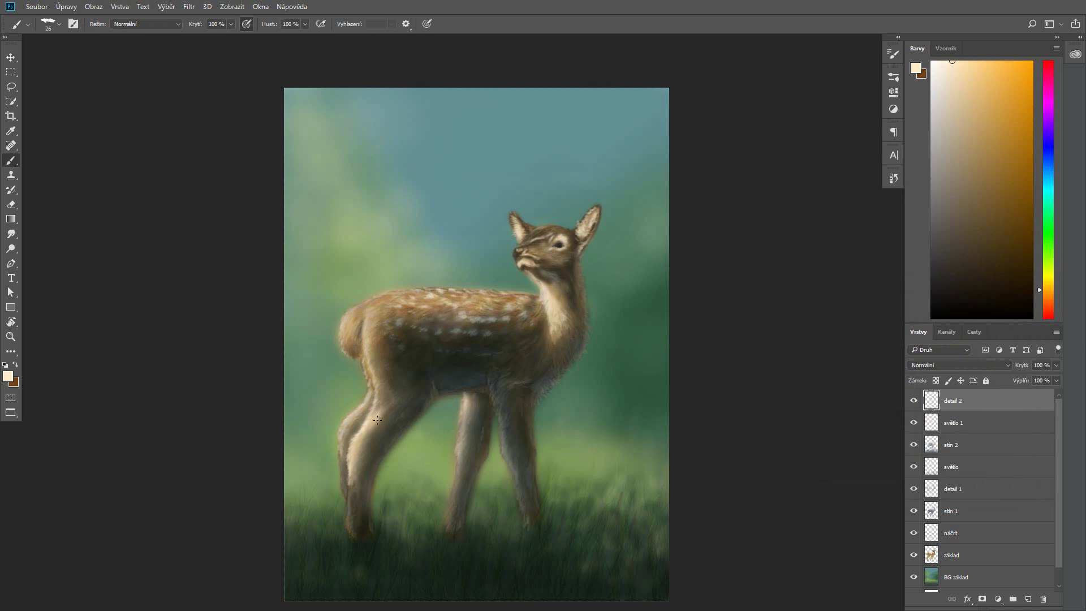
Step: Paint cream highlights on the rear leg, thigh, rump and front leg, then tilt the view about 28°
{"action": "left_click_drag", "start_coordinate": [341, 434], "coordinate": [338, 457]}
{"action": "left_click_drag", "start_coordinate": [374, 366], "coordinate": [373, 391]}
{"action": "mouse_move", "coordinate": [347, 313]}
{"action": "left_mouse_down"}
{"action": "mouse_move", "coordinate": [341, 338]}
{"action": "mouse_move", "coordinate": [372, 300]}
{"action": "left_mouse_up"}
{"action": "left_click_drag", "start_coordinate": [468, 394], "coordinate": [452, 456]}
{"action": "left_click", "coordinate": [894, 178]}
{"action": "scroll", "coordinate": [847, 226], "scroll_direction": "up", "scroll_amount": 3}
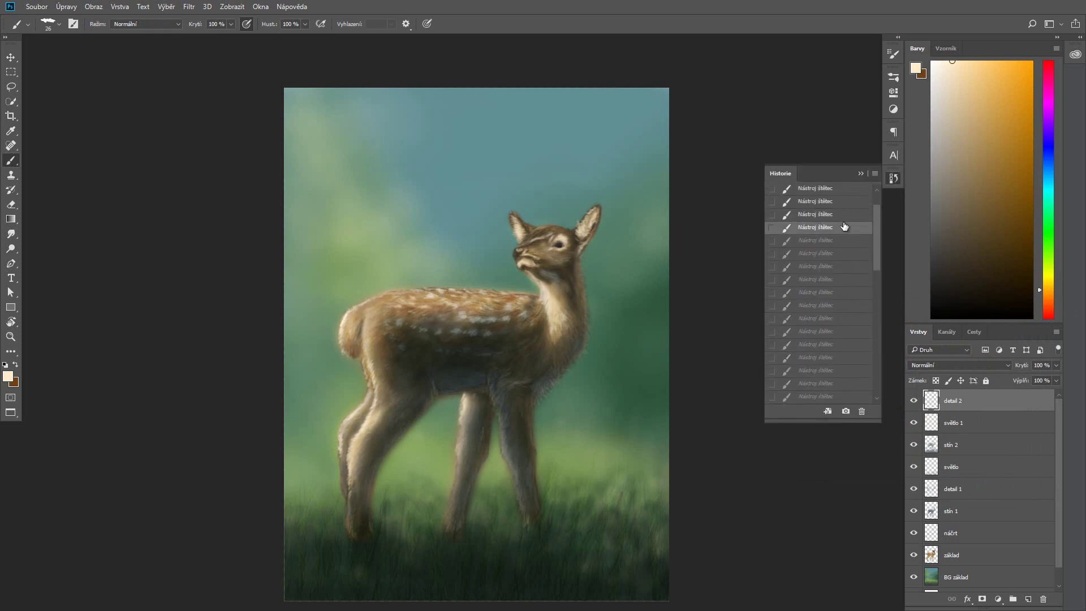
{"action": "left_click", "coordinate": [500, 441]}
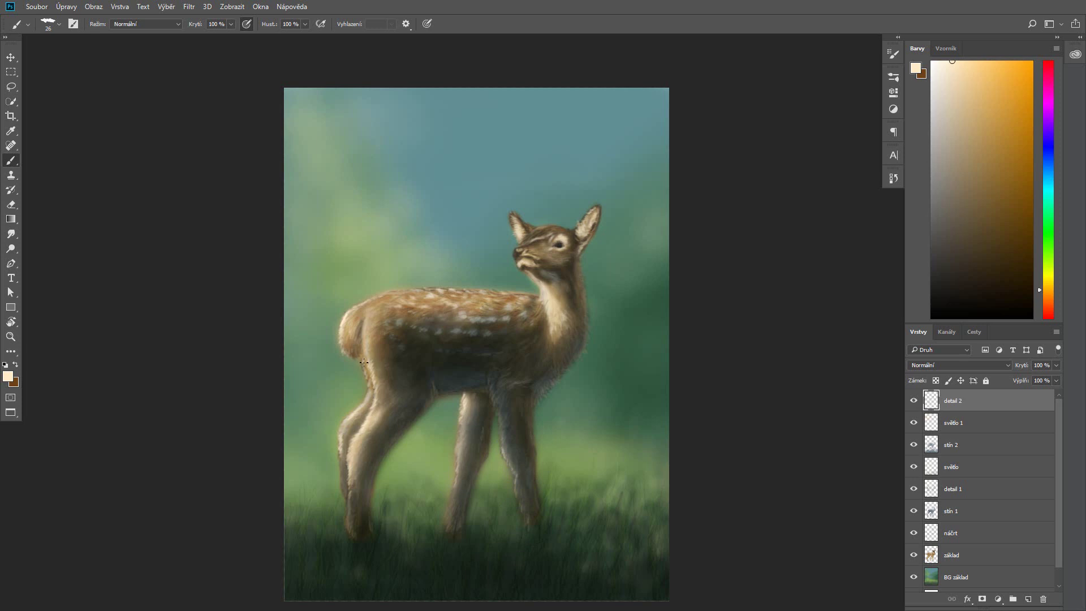
{"action": "left_click_drag", "start_coordinate": [370, 395], "coordinate": [361, 405]}
{"action": "key", "text": "r"}
{"action": "left_click_drag", "start_coordinate": [691, 318], "coordinate": [408, 353]}
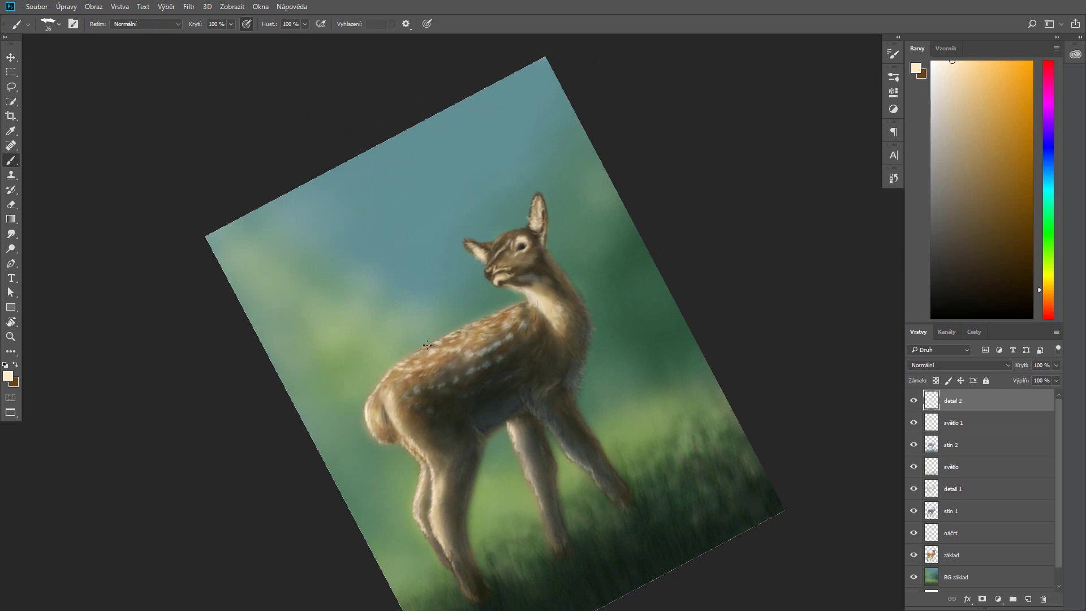
Step: Tilt the view about 20° clockwise and set the brush size to 25
{"action": "right_click", "coordinate": [414, 362]}
{"action": "left_click", "coordinate": [893, 178]}
{"action": "key", "text": "r"}
{"action": "left_click_drag", "start_coordinate": [595, 275], "coordinate": [674, 296]}
{"action": "left_click", "coordinate": [58, 24]}
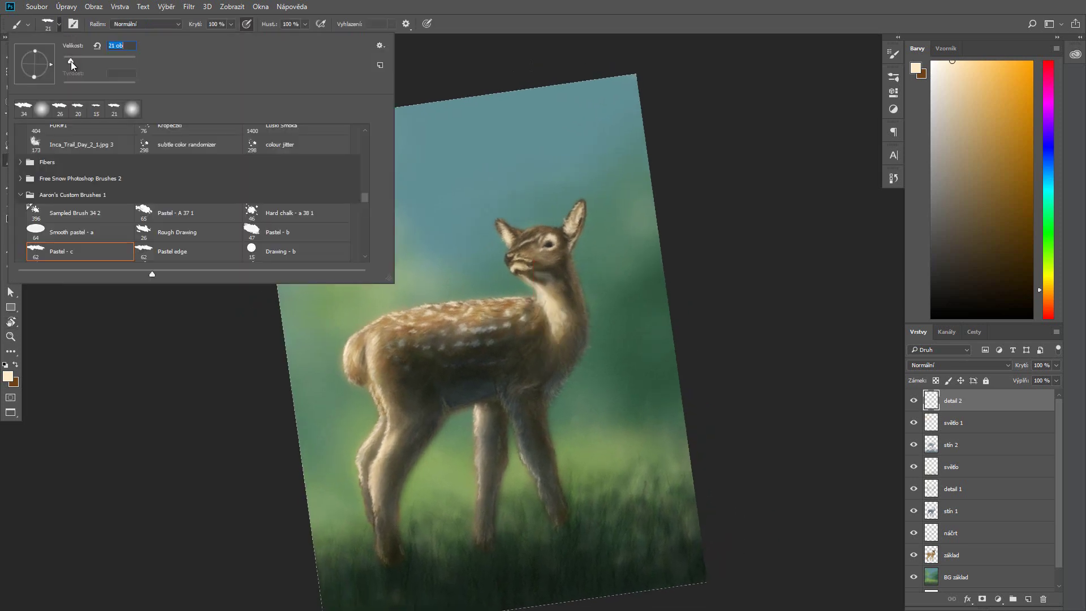
{"action": "type", "text": "25"}
{"action": "key", "text": "Return"}
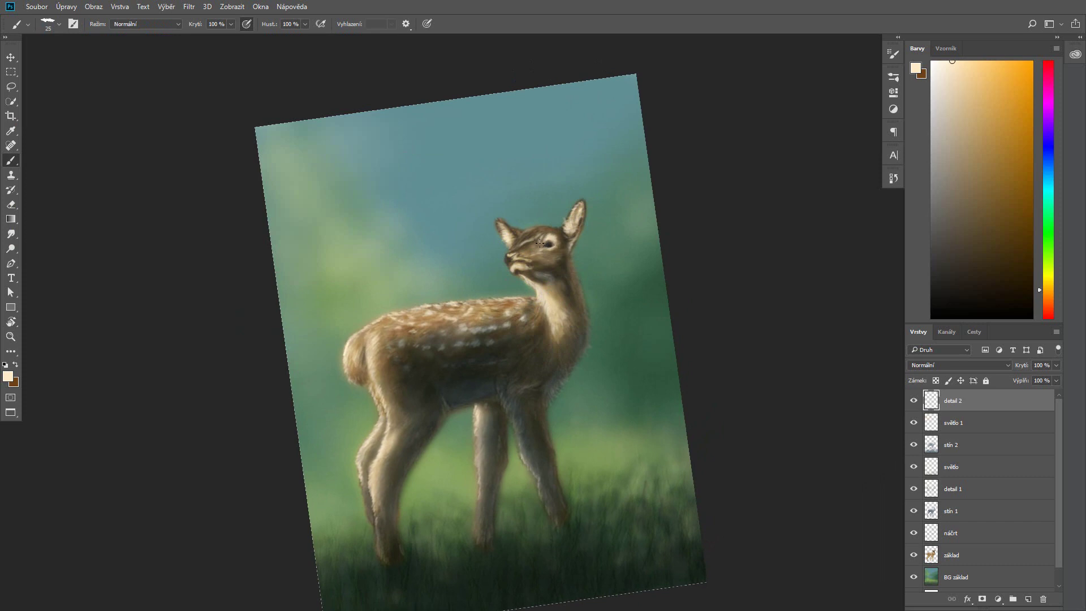
Step: Shrink the brush to size 18, then 12, undoing one stroke along the way
{"action": "scroll", "coordinate": [617, 244], "scroll_direction": "up", "scroll_amount": 2}
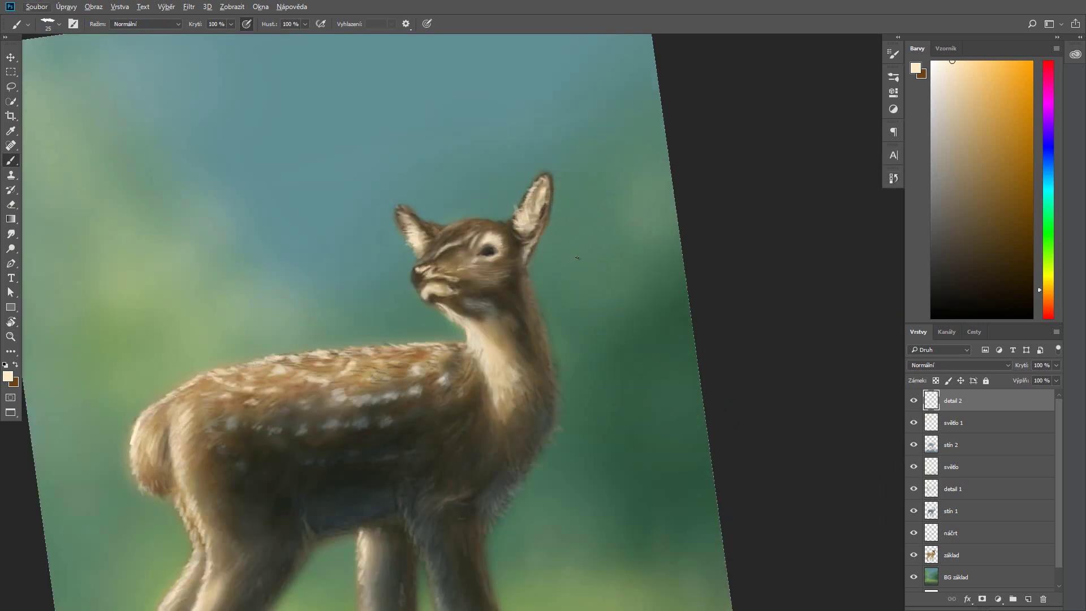
{"action": "left_click", "coordinate": [59, 24]}
{"action": "left_click_drag", "start_coordinate": [76, 64], "coordinate": [70, 64]}
{"action": "key", "text": "Return"}
{"action": "left_click", "coordinate": [893, 178]}
{"action": "left_click", "coordinate": [59, 24]}
{"action": "left_click_drag", "start_coordinate": [71, 64], "coordinate": [67, 65]}
{"action": "key", "text": "Return"}
{"action": "left_click", "coordinate": [893, 178]}
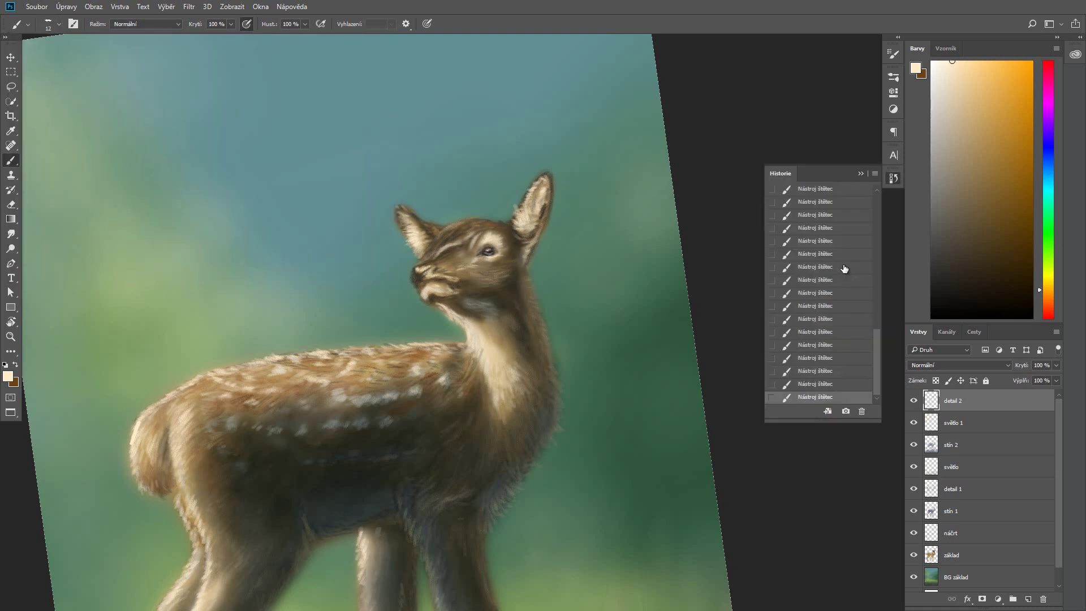
{"action": "scroll", "coordinate": [603, 243], "scroll_direction": "down", "scroll_amount": 2}
{"action": "scroll", "coordinate": [603, 243], "scroll_direction": "up", "scroll_amount": 2}
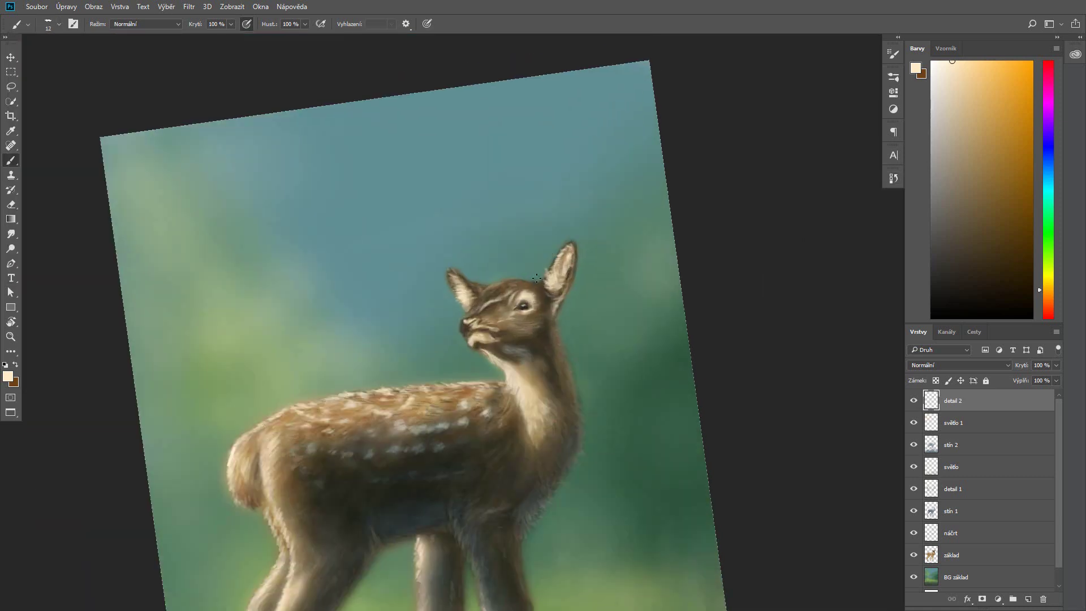
{"action": "left_click", "coordinate": [893, 178]}
Step: Paint a dark brown mark on the fawn's forehead with a size 21 brush
{"action": "left_click", "coordinate": [893, 178]}
{"action": "left_click", "coordinate": [916, 68]}
{"action": "left_click", "coordinate": [795, 432]}
{"action": "left_click", "coordinate": [1010, 313]}
{"action": "left_click", "coordinate": [893, 178]}
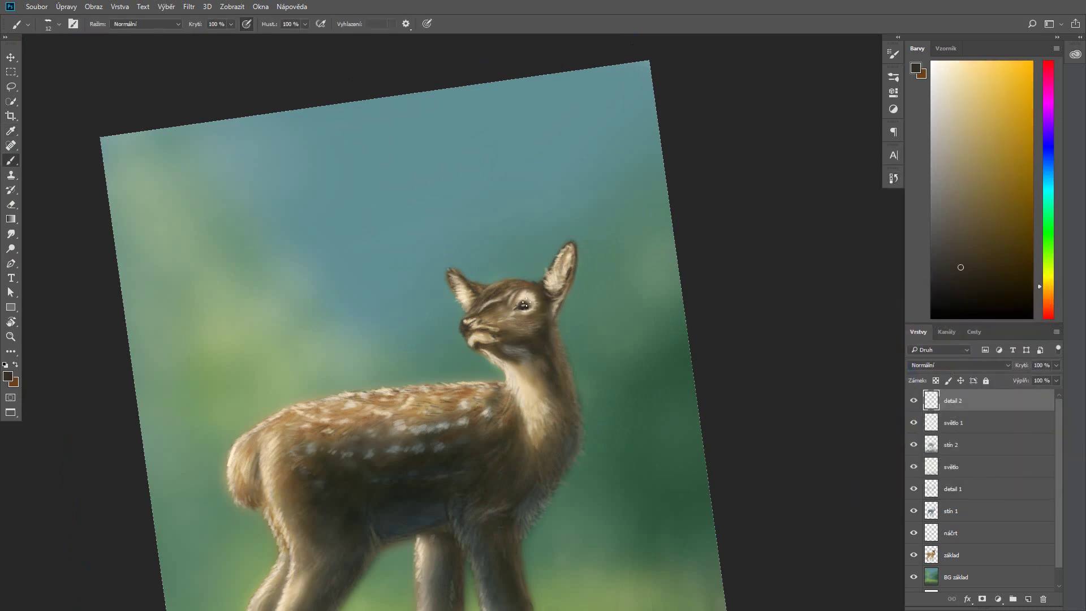
{"action": "left_click", "coordinate": [59, 24]}
{"action": "left_click_drag", "start_coordinate": [484, 298], "coordinate": [496, 288]}
{"action": "left_click", "coordinate": [541, 292], "text": "alt"}
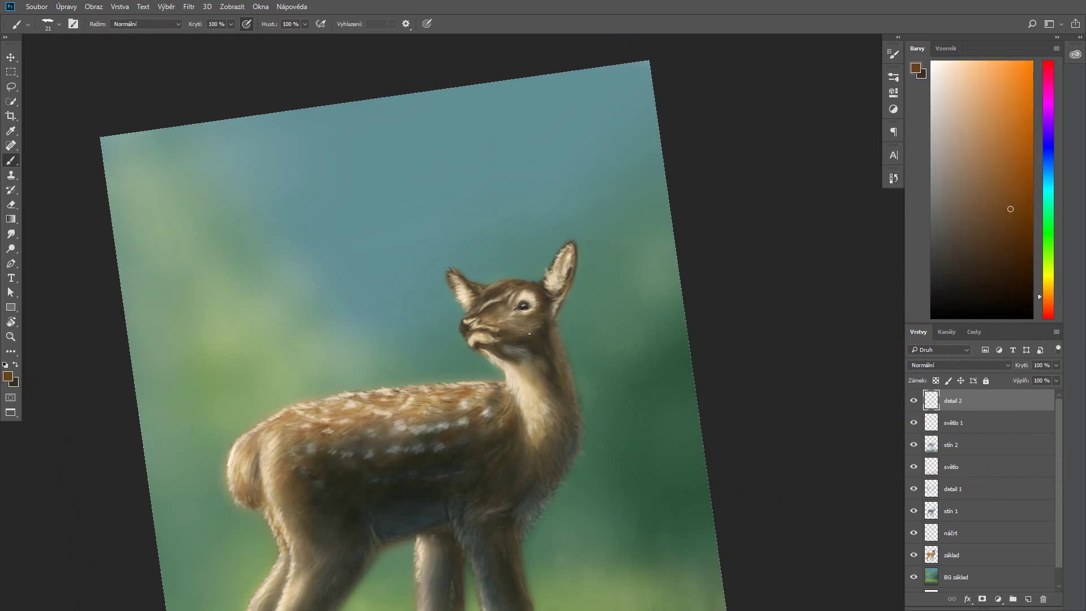
Step: Return the view to upright, zoomed out, and pick a light cream paint colour
{"action": "key", "text": "ctrl+0"}
{"action": "key", "text": "Escape"}
{"action": "key", "text": "ctrl+minus"}
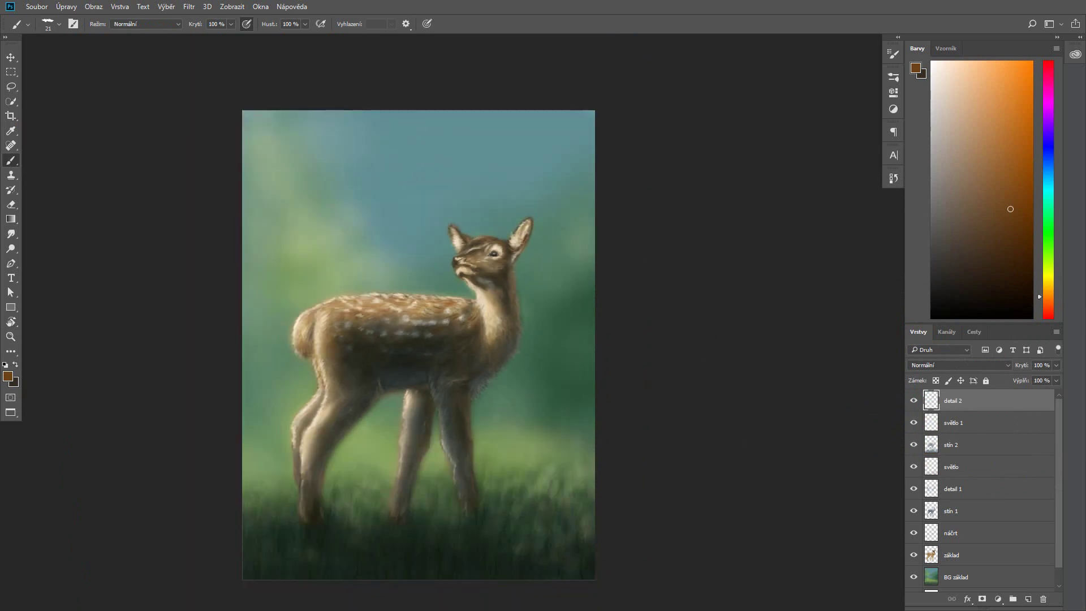
{"action": "left_click", "coordinate": [8, 376]}
{"action": "left_click", "coordinate": [788, 322]}
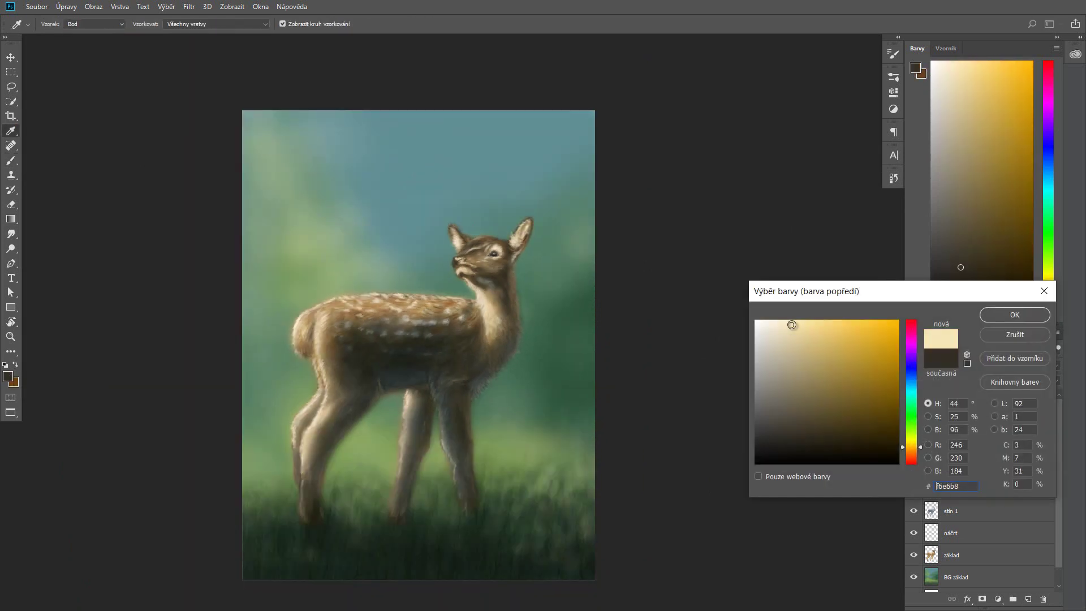
{"action": "left_click", "coordinate": [1012, 312]}
{"action": "key", "text": "ctrl+plus"}
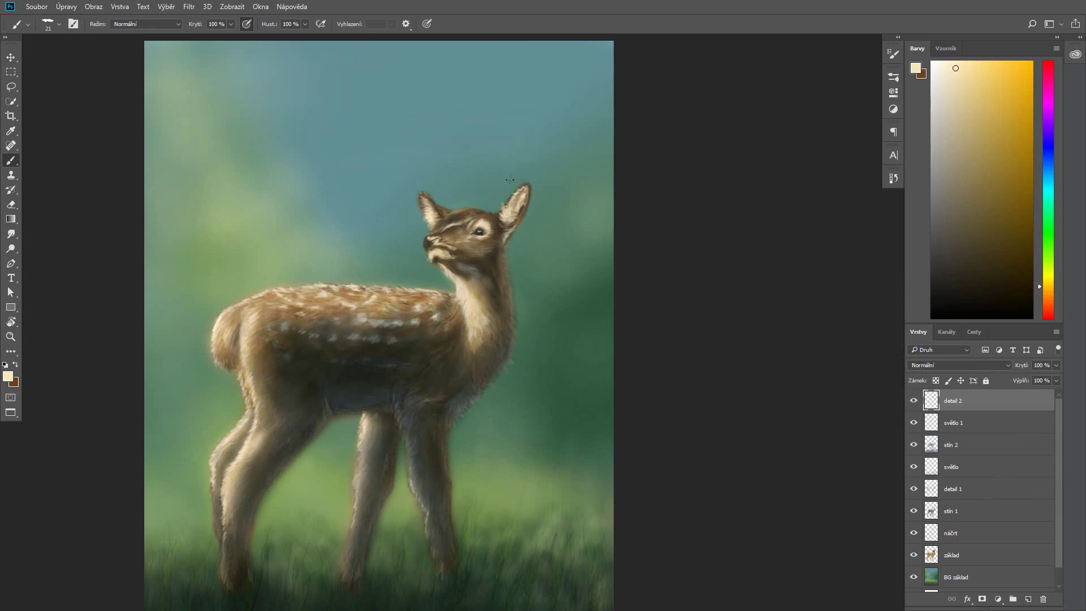
Step: Stroke light cream fur along the neck at brush size 23, then pick greyish tan
{"action": "left_click", "coordinate": [893, 179]}
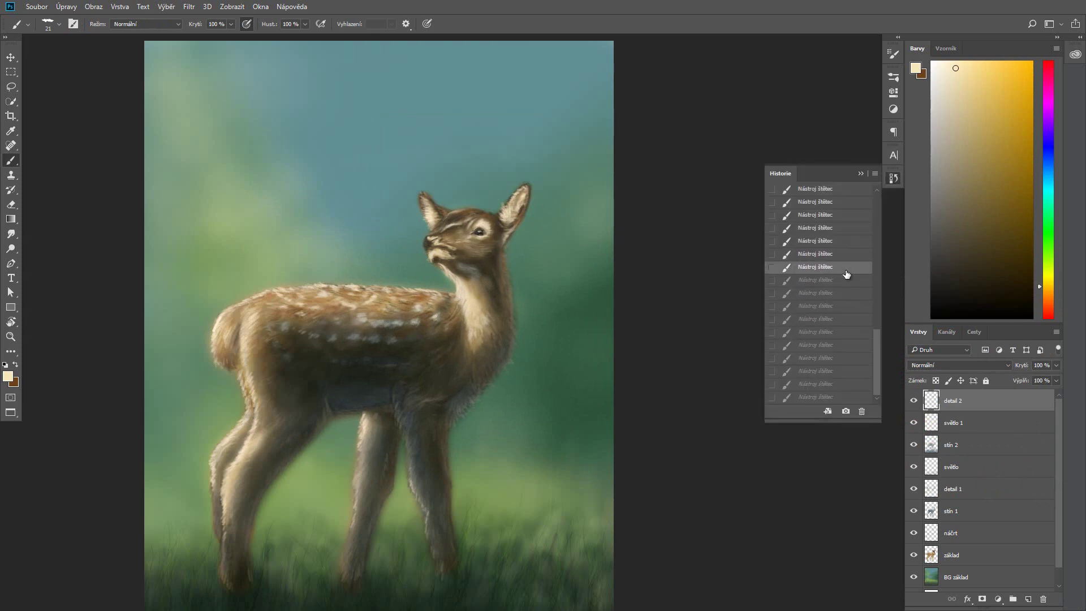
{"action": "left_click", "coordinate": [59, 23]}
{"action": "left_click", "coordinate": [59, 24]}
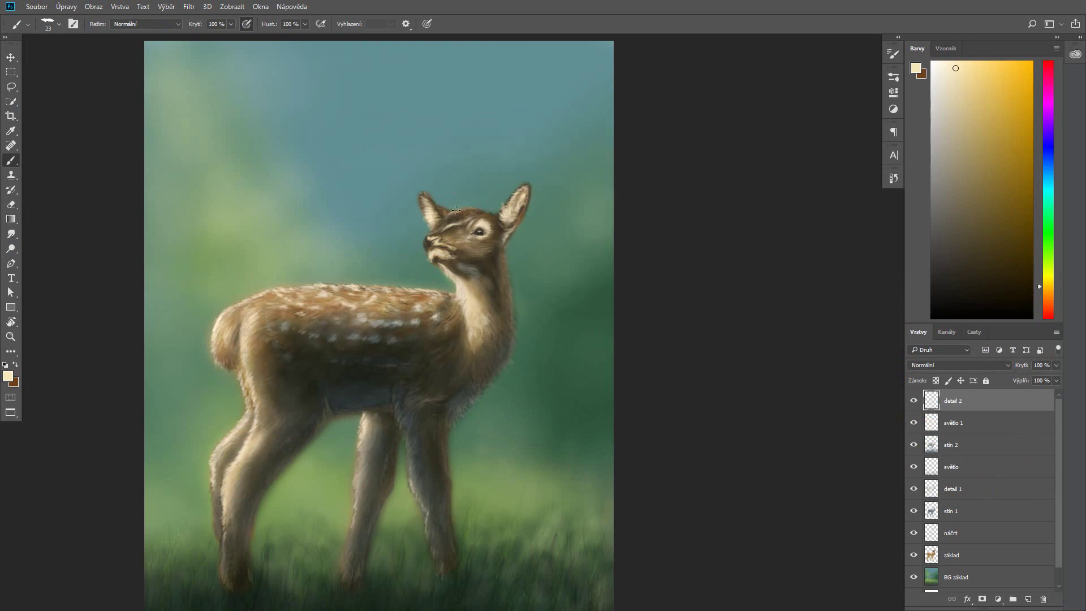
{"action": "scroll", "coordinate": [456, 210], "scroll_direction": "down", "scroll_amount": 1}
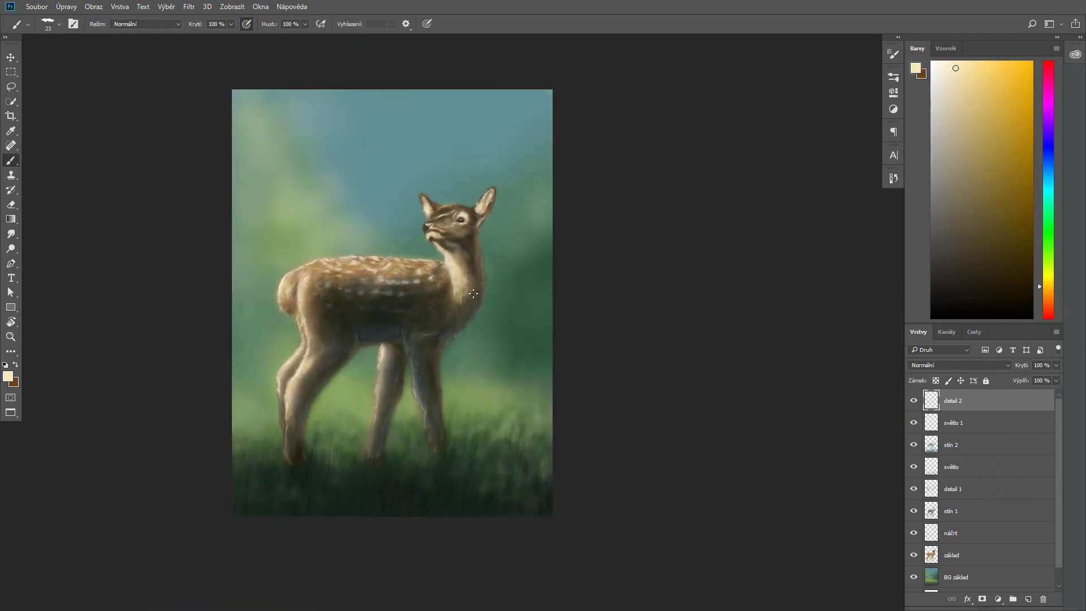
{"action": "left_click_drag", "start_coordinate": [468, 282], "coordinate": [455, 259]}
{"action": "left_click", "coordinate": [915, 68]}
{"action": "left_click", "coordinate": [783, 358]}
{"action": "left_click", "coordinate": [996, 311]}
Step: Set brush opacity to 70% and size 36, and sample brown from the fawn's leg
{"action": "key", "text": "r"}
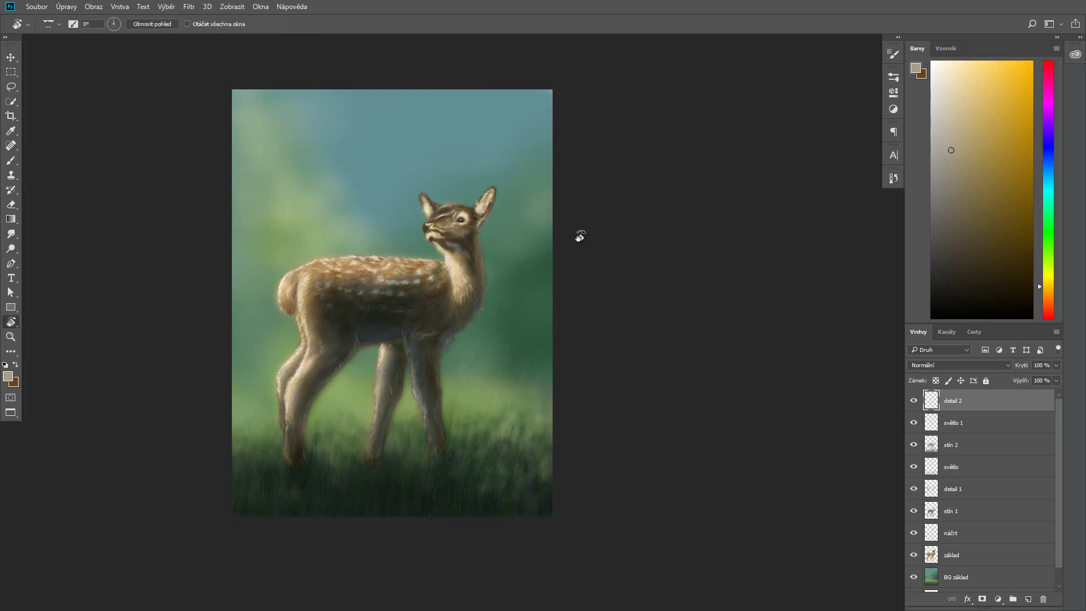
{"action": "left_click_drag", "start_coordinate": [580, 236], "coordinate": [411, 197]}
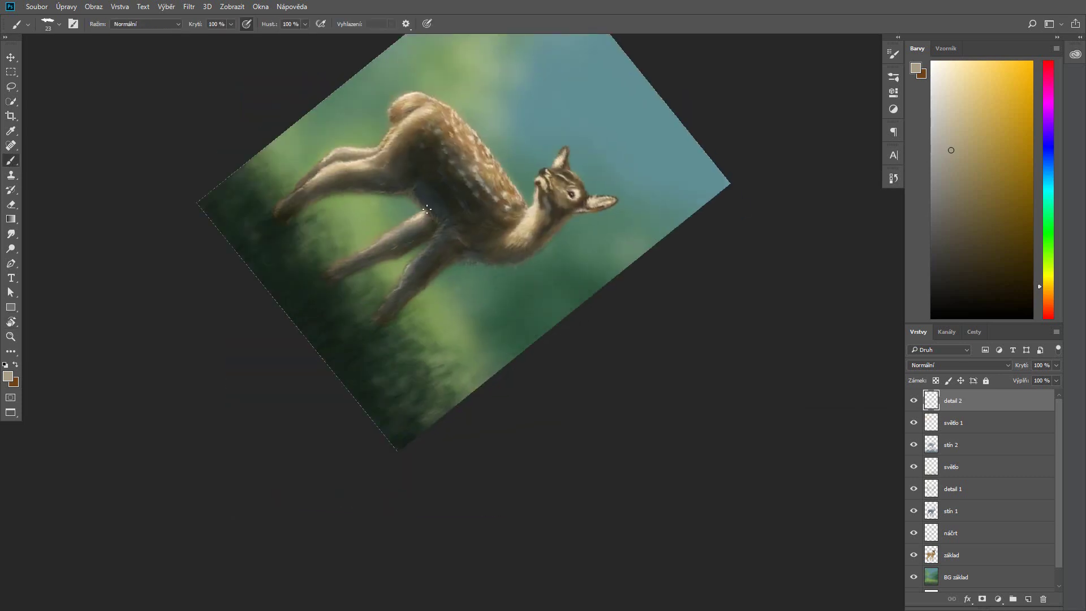
{"action": "key", "text": "7"}
{"action": "key", "text": "r"}
{"action": "key", "text": "Escape"}
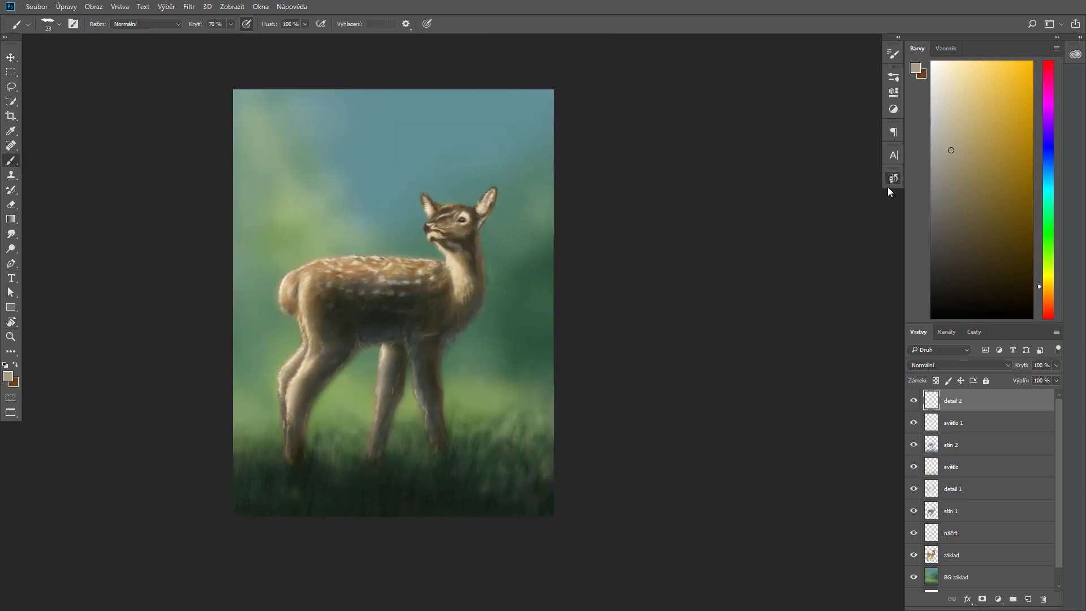
{"action": "left_click", "coordinate": [59, 24]}
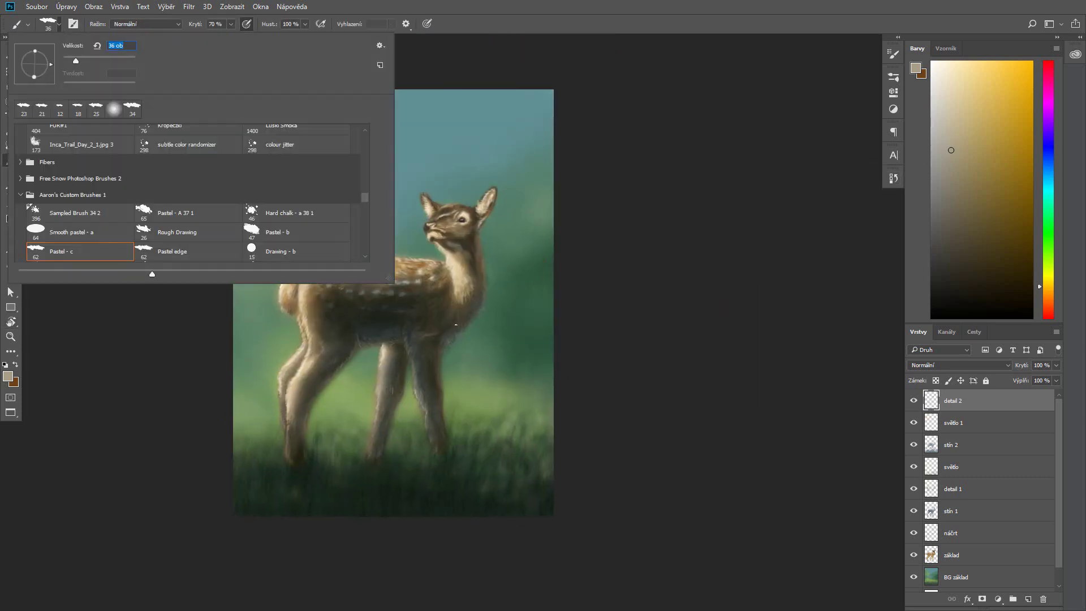
{"action": "double_click", "coordinate": [142, 215]}
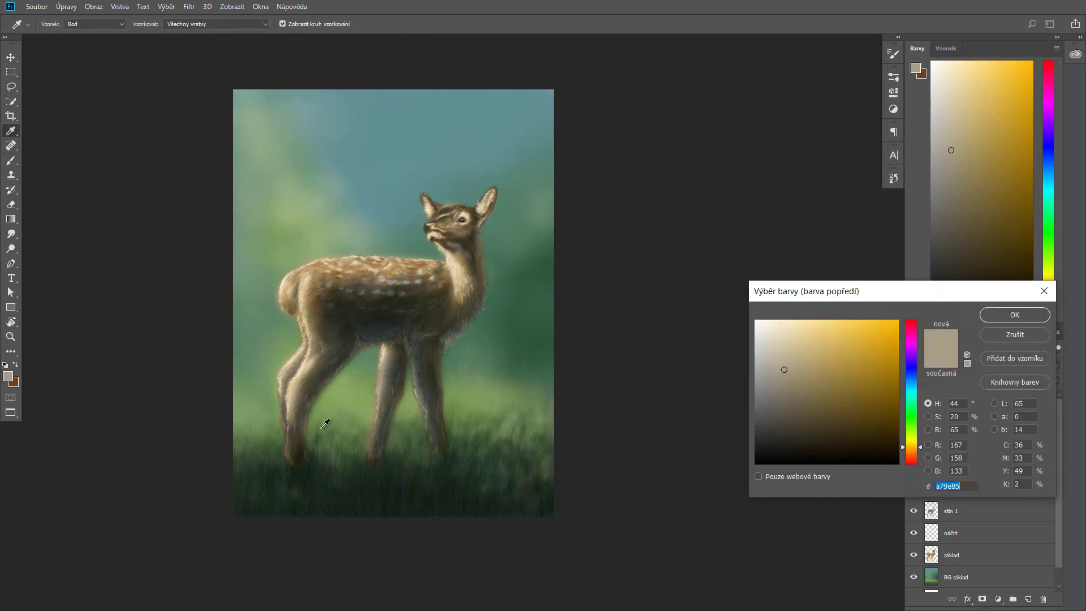
{"action": "left_click", "coordinate": [309, 381]}
{"action": "key", "text": "Return"}
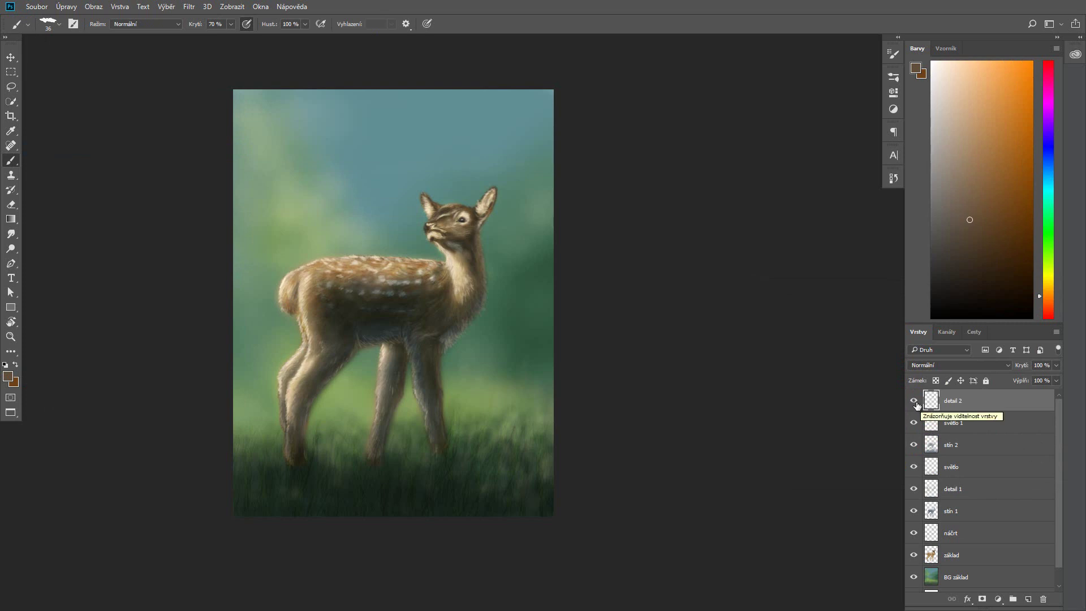
Step: Add a new empty layer on top, choose green, and restore opacity to 100%
{"action": "key", "text": "ctrl+shift+alt+n"}
{"action": "left_click", "coordinate": [426, 456]}
{"action": "key", "text": "Return"}
{"action": "key", "text": "0"}
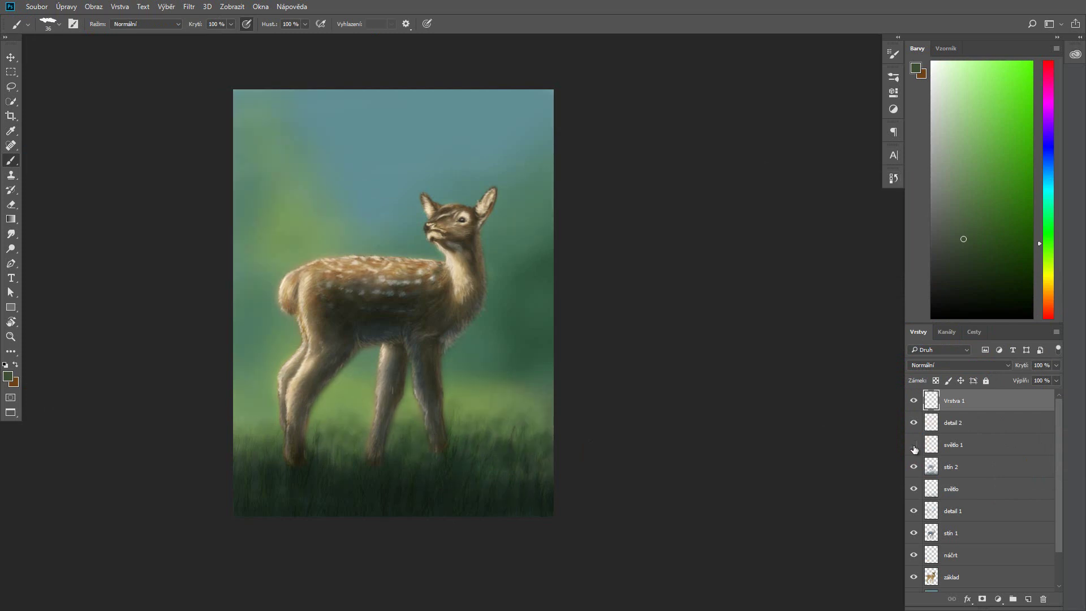
Step: Set the světlo layer's blend mode to Překrýt (overlay)
{"action": "right_click", "coordinate": [584, 528]}
{"action": "key", "text": "Escape"}
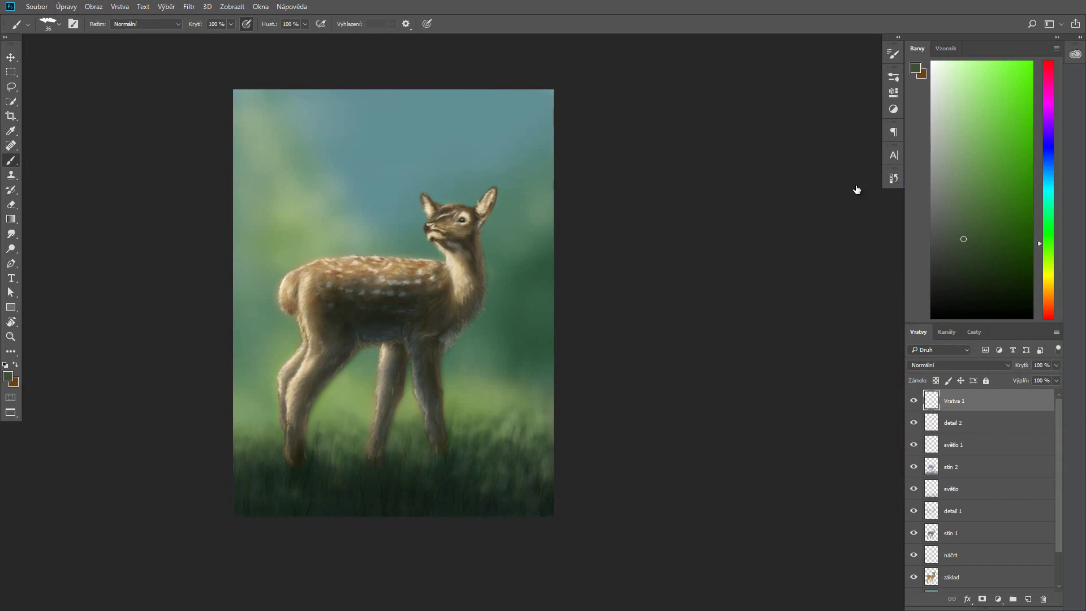
{"action": "left_click", "coordinate": [962, 489]}
{"action": "key", "text": "p"}
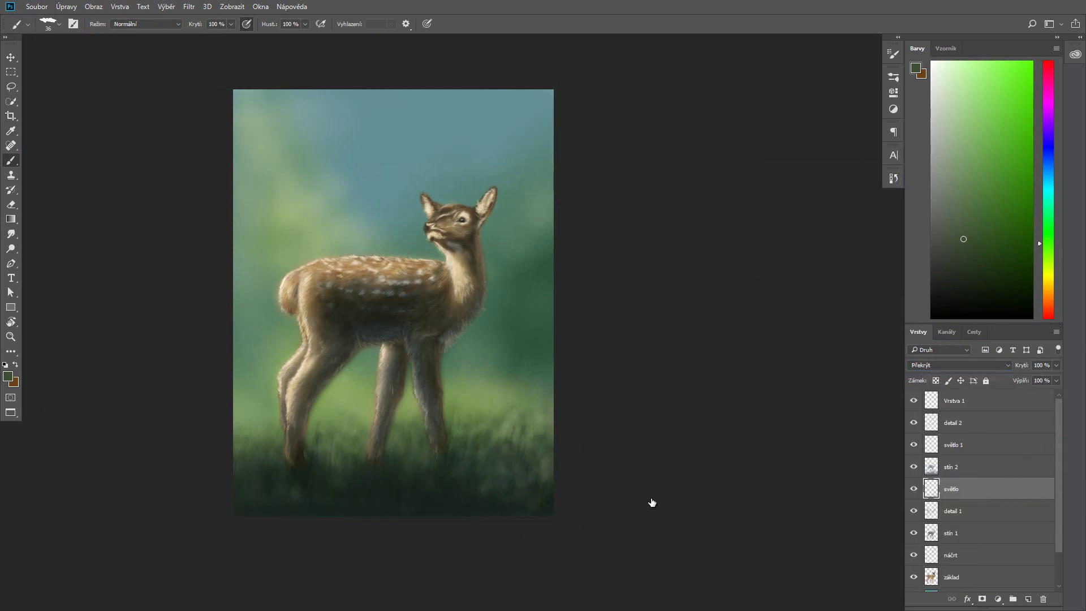
Step: Sample a dark green from the grass and reselect Vrstva 1 with a resized brush
{"action": "key", "text": "alt+period"}
{"action": "left_click", "coordinate": [59, 23]}
{"action": "double_click", "coordinate": [198, 227]}
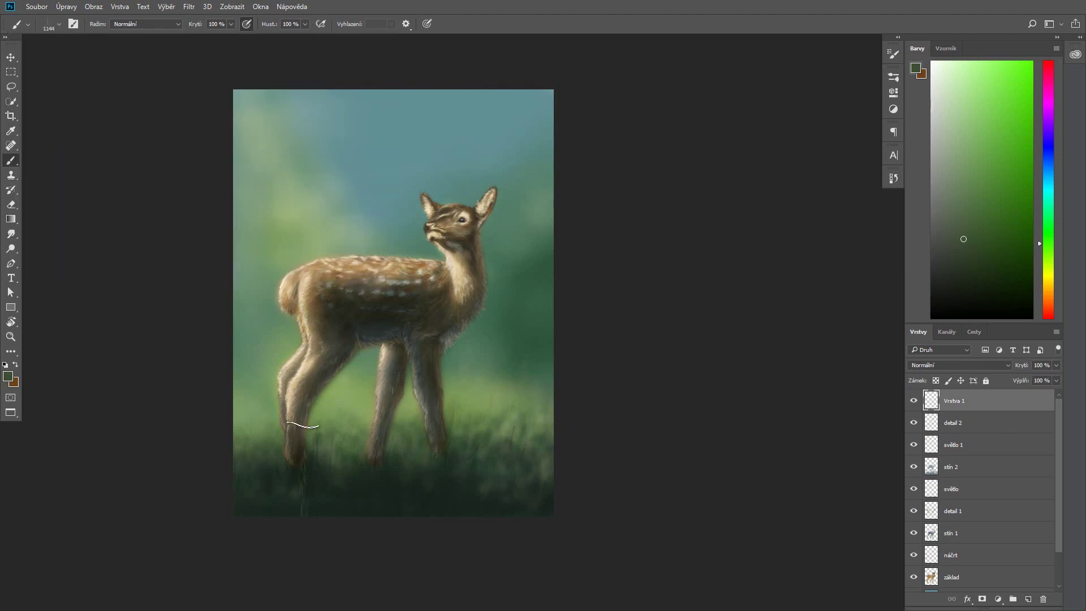
{"action": "left_click", "coordinate": [376, 499]}
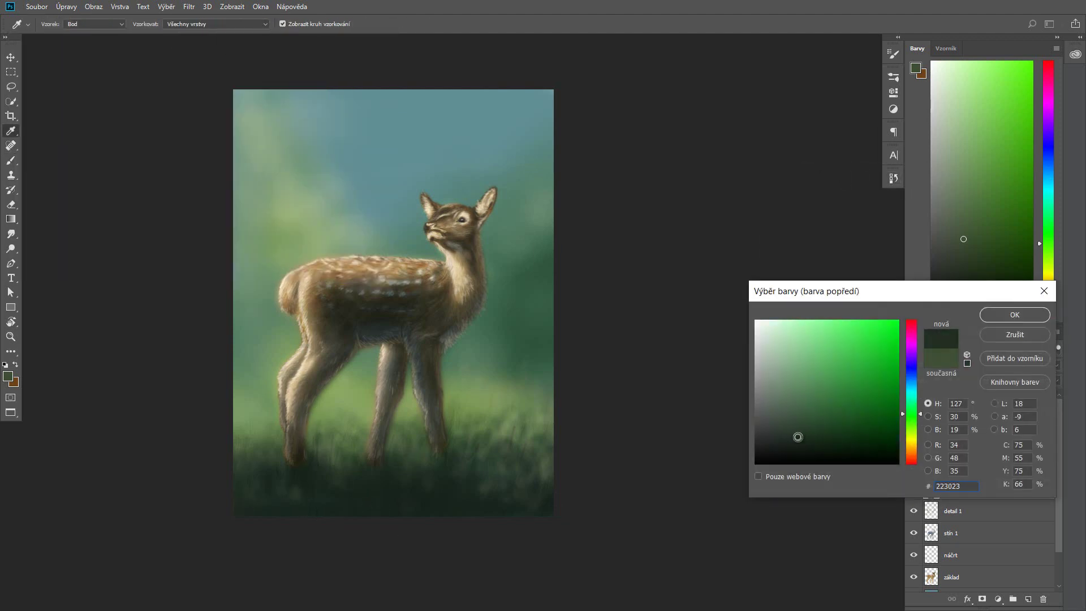
{"action": "key", "text": "Return"}
{"action": "key", "text": "b"}
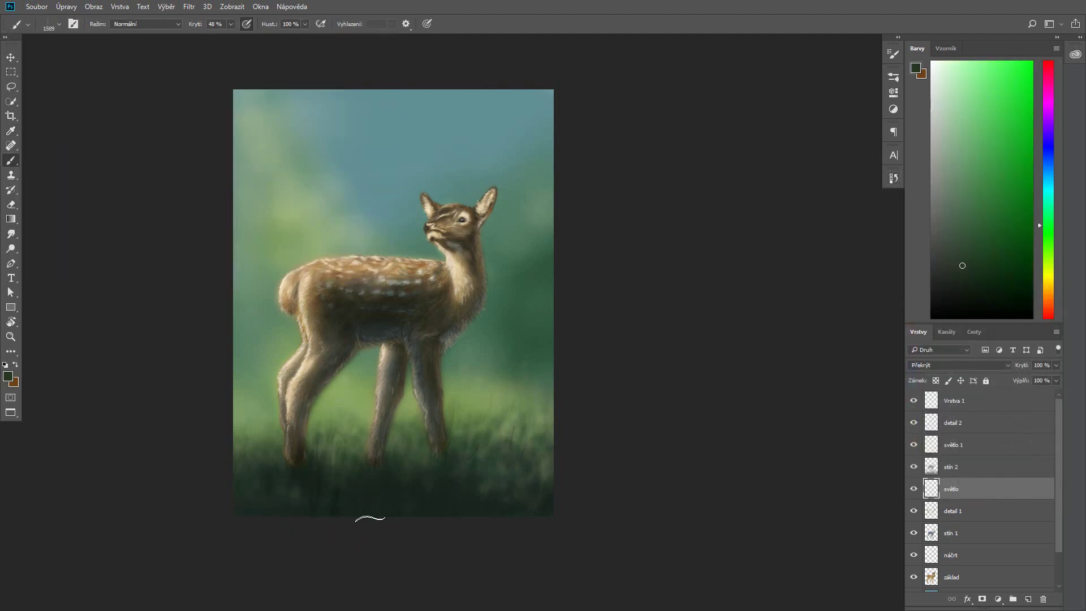
{"action": "left_click", "coordinate": [938, 404]}
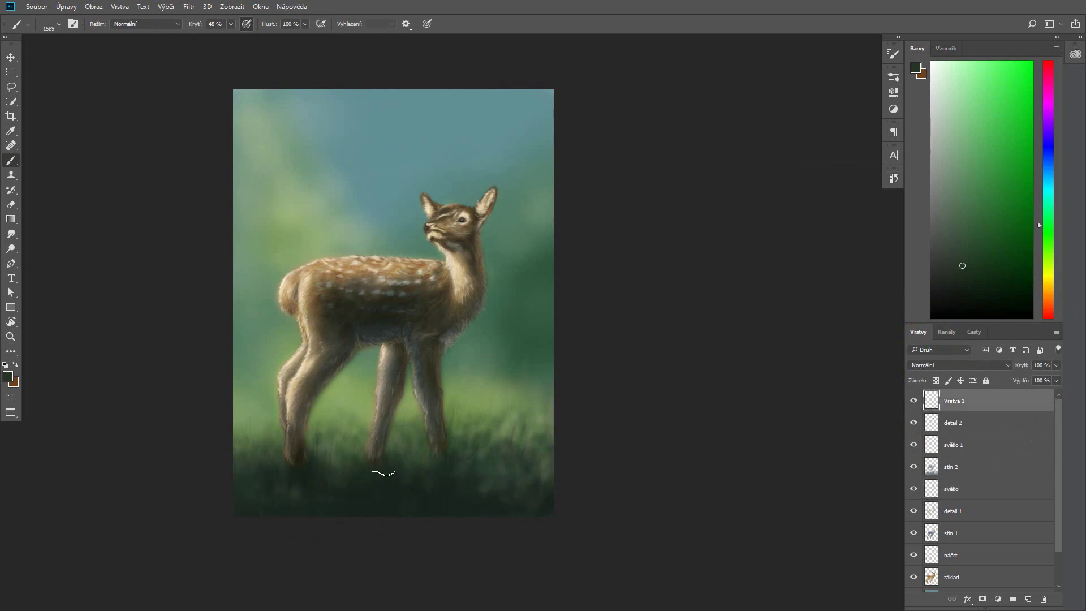
{"action": "left_click", "coordinate": [894, 178]}
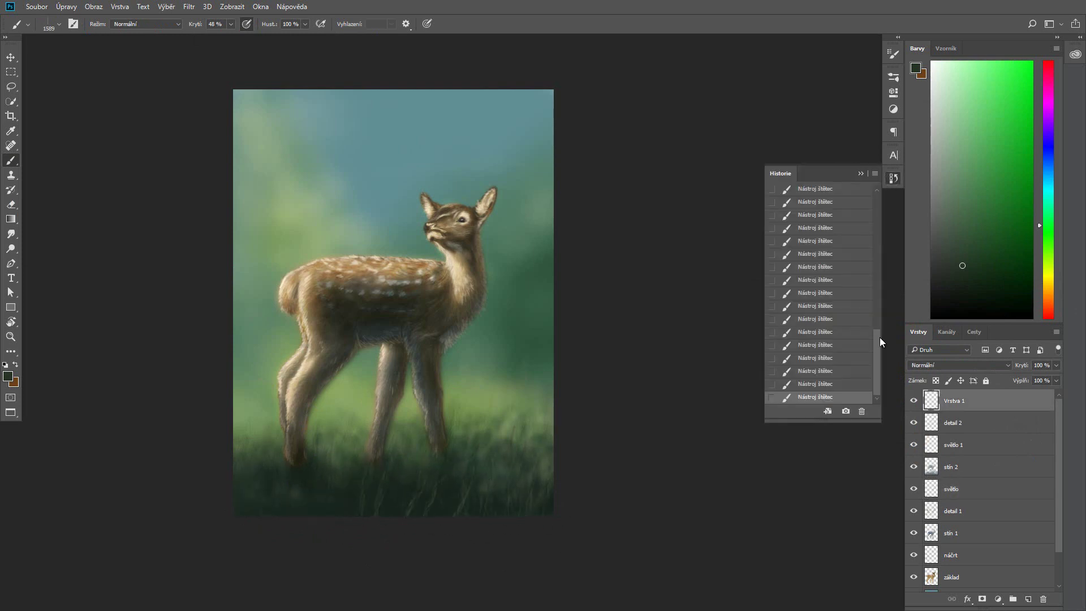
{"action": "left_click", "coordinate": [59, 24]}
{"action": "left_click", "coordinate": [403, 425]}
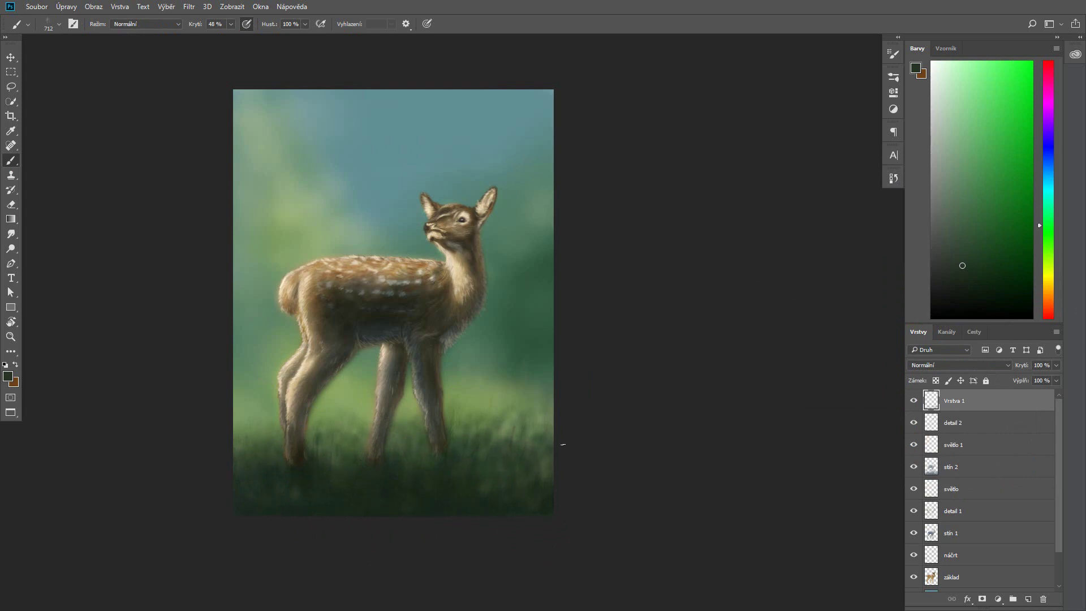
Step: Add a Násobit layer Vrstva 2 and a Překrýt layer Vrstva 3 above it
{"action": "key", "text": "ctrl+alt+shift+n"}
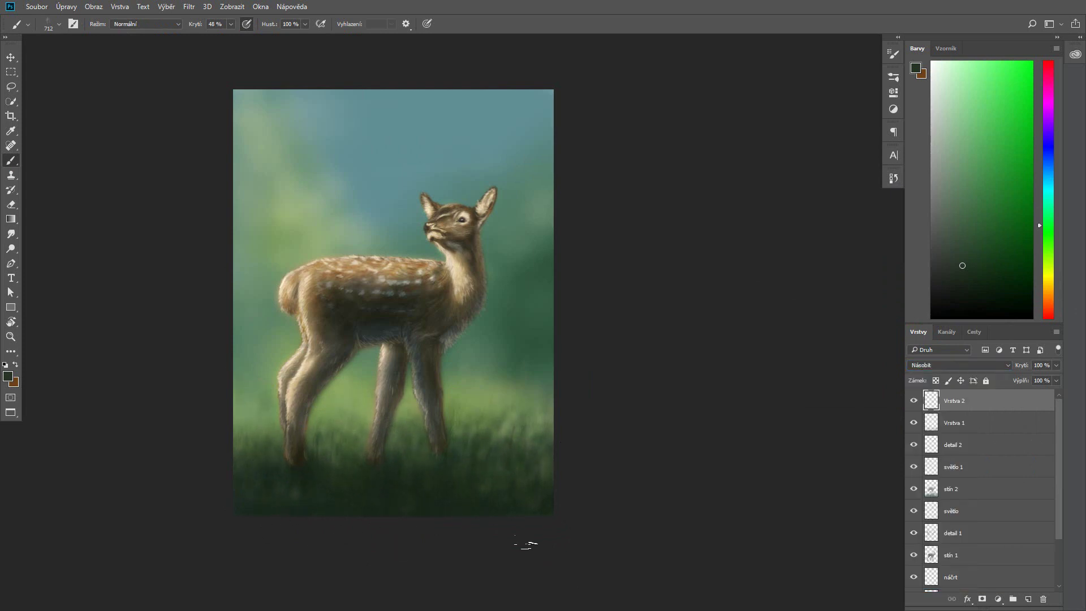
{"action": "key", "text": "ctrl+shift+alt+n"}
{"action": "key", "text": "shift+alt+o"}
{"action": "left_click", "coordinate": [277, 502], "text": "alt"}
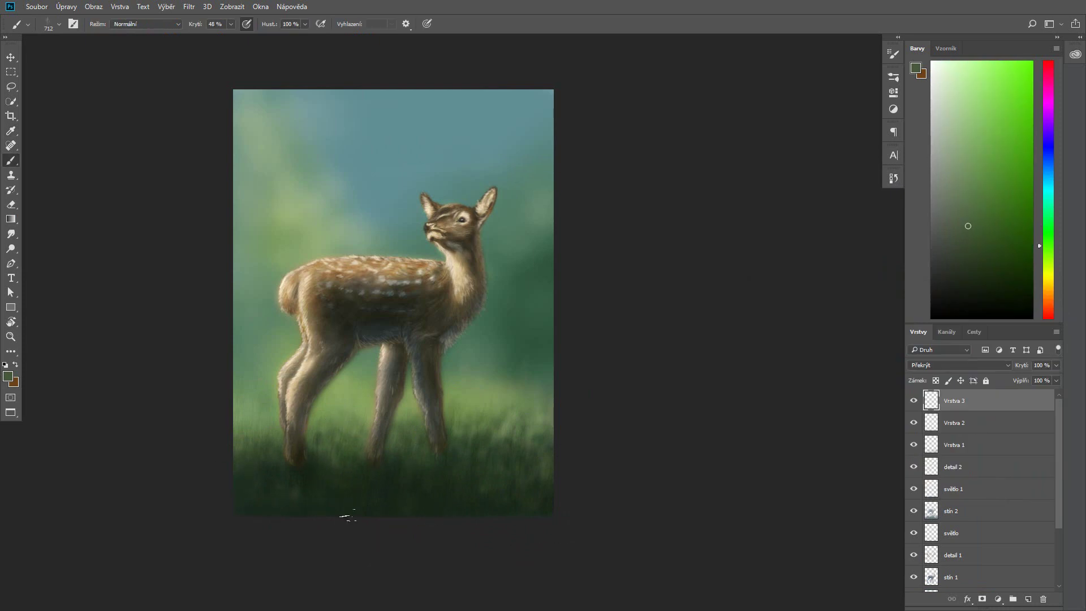
Step: Delete Vrstva 3 and add a new Normal layer, choosing a green paint colour
{"action": "key", "text": "Delete"}
{"action": "left_click", "coordinate": [59, 24]}
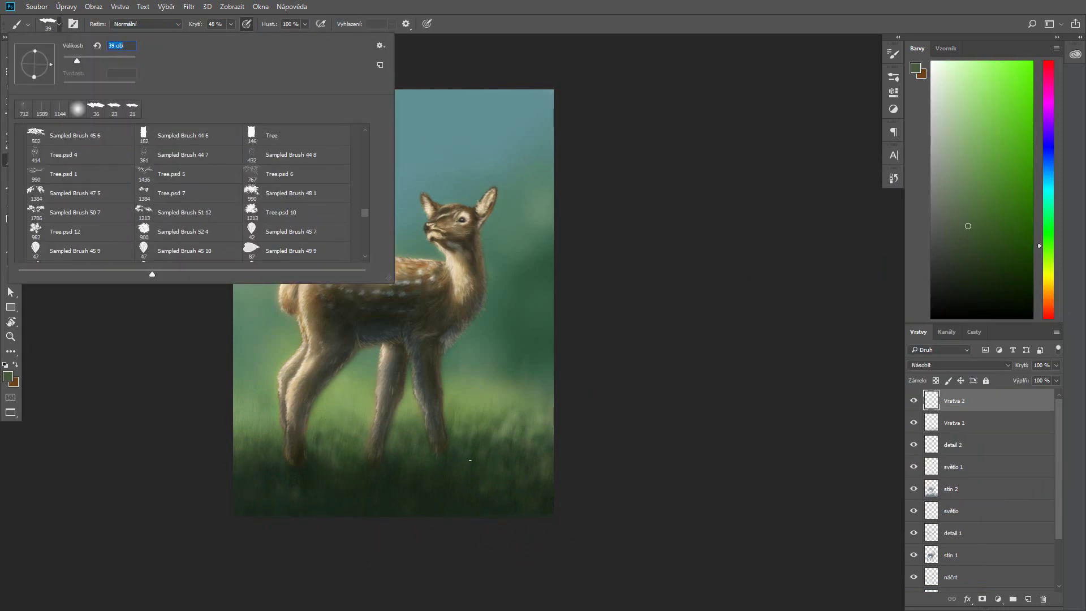
{"action": "left_click", "coordinate": [8, 376]}
{"action": "left_click", "coordinate": [808, 412]}
{"action": "key", "text": "Return"}
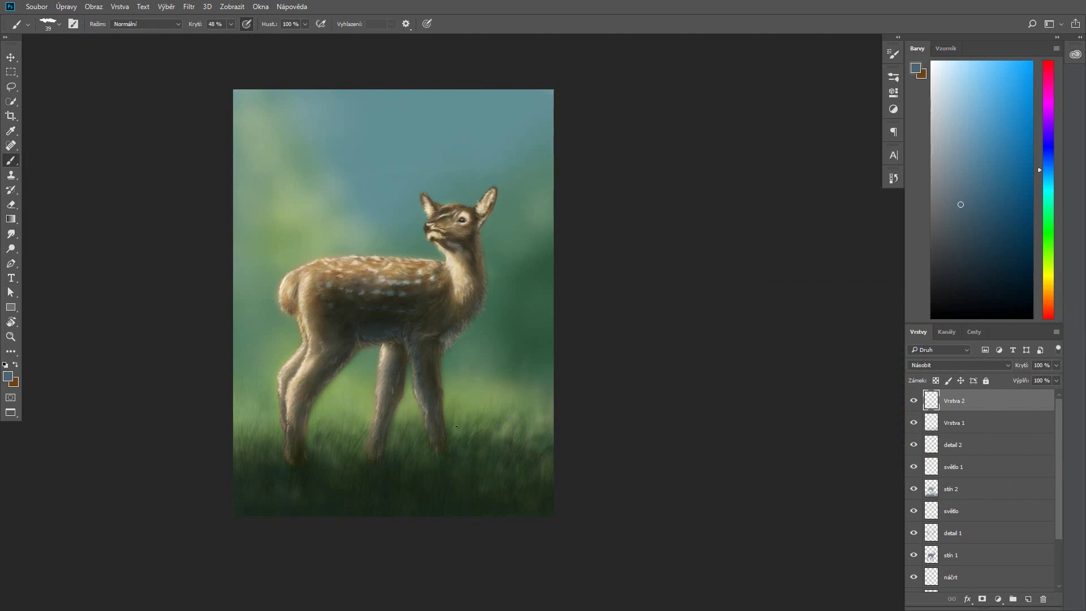
{"action": "left_click", "coordinate": [1028, 599]}
{"action": "left_click", "coordinate": [915, 68]}
{"action": "key", "text": "Return"}
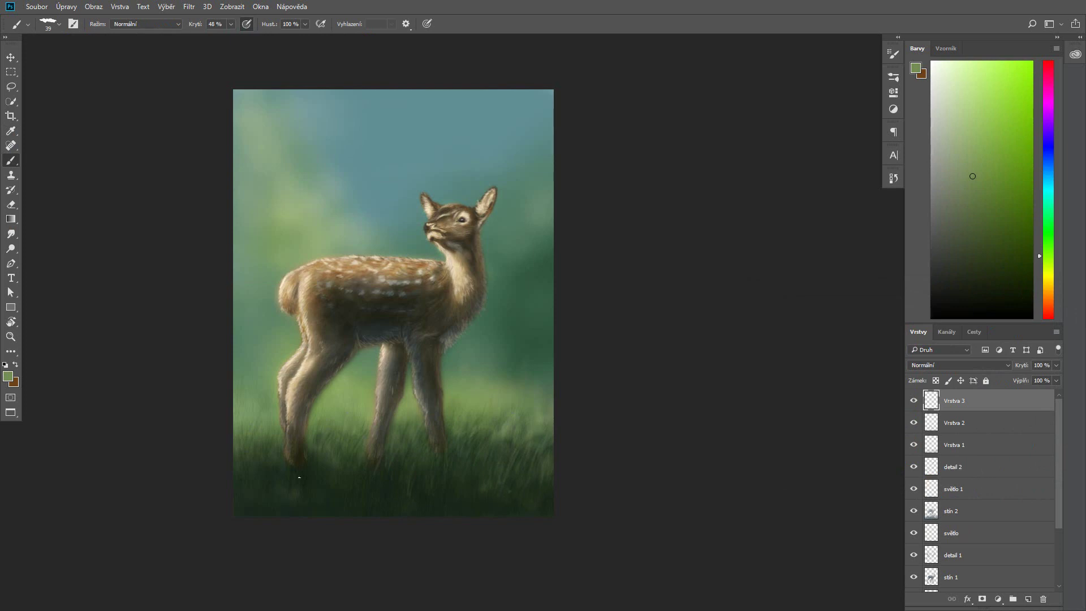
Step: Paint four thin light grass blades in the foreground and beside the fawn's legs
{"action": "key", "text": "ctrl+alt+z"}
{"action": "left_click_drag", "start_coordinate": [258, 469], "coordinate": [258, 448]}
{"action": "left_click_drag", "start_coordinate": [343, 486], "coordinate": [341, 473]}
{"action": "left_click", "coordinate": [483, 437], "text": "alt"}
{"action": "left_click_drag", "start_coordinate": [549, 474], "coordinate": [547, 442]}
{"action": "left_click_drag", "start_coordinate": [422, 445], "coordinate": [418, 425]}
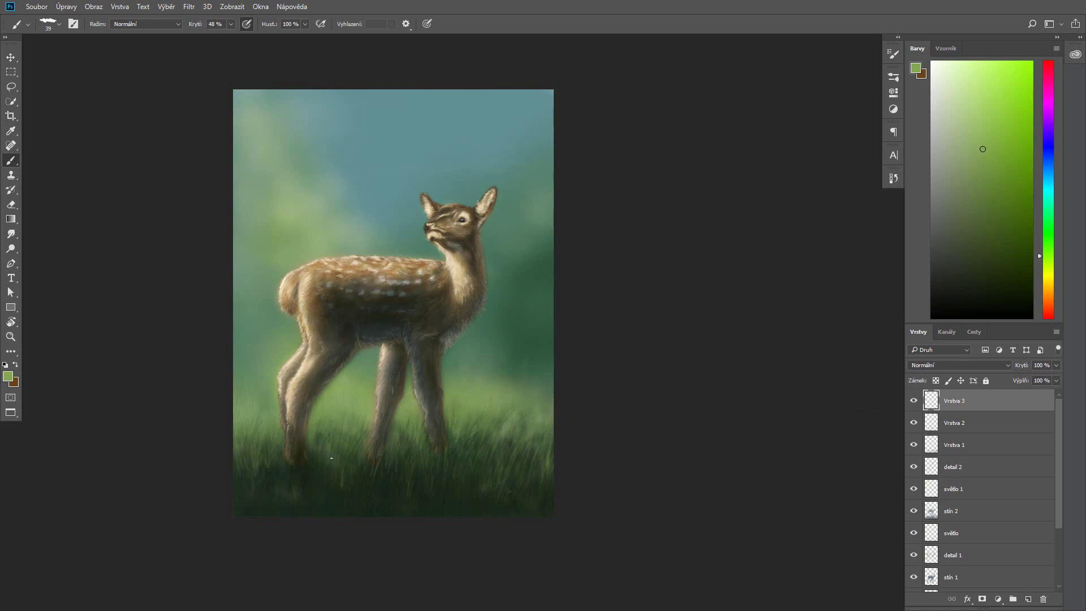
Step: Sample light green 84a852 from the grass, then refine it to a yellow-green
{"action": "key", "text": "x"}
{"action": "left_click", "coordinate": [437, 501]}
{"action": "key", "text": "Return"}
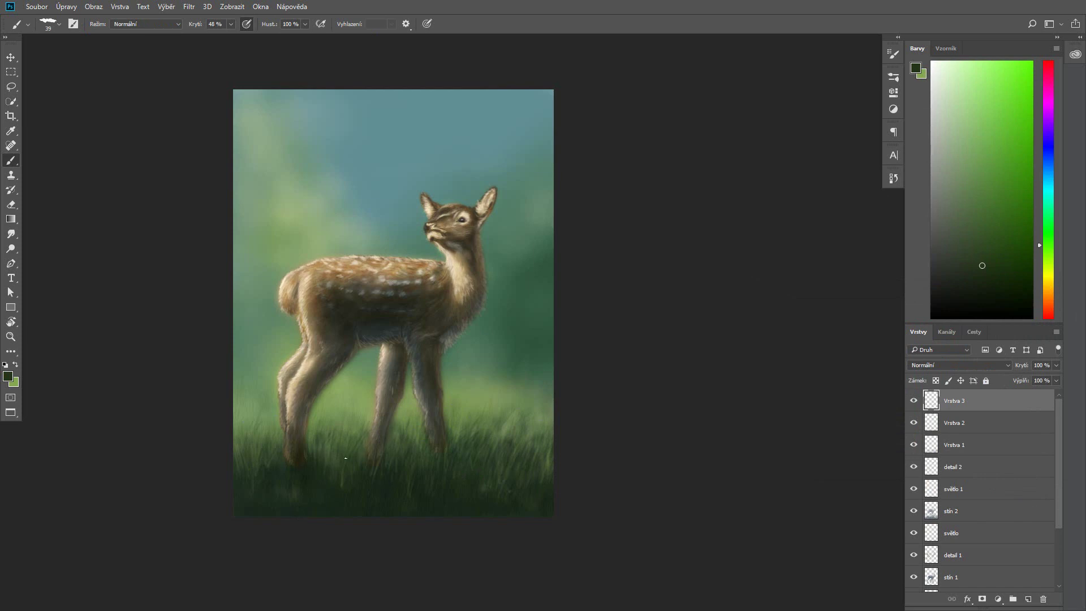
{"action": "key", "text": "i"}
{"action": "left_click", "coordinate": [408, 468]}
{"action": "left_click", "coordinate": [16, 374]}
{"action": "key", "text": "Return"}
{"action": "key", "text": "b"}
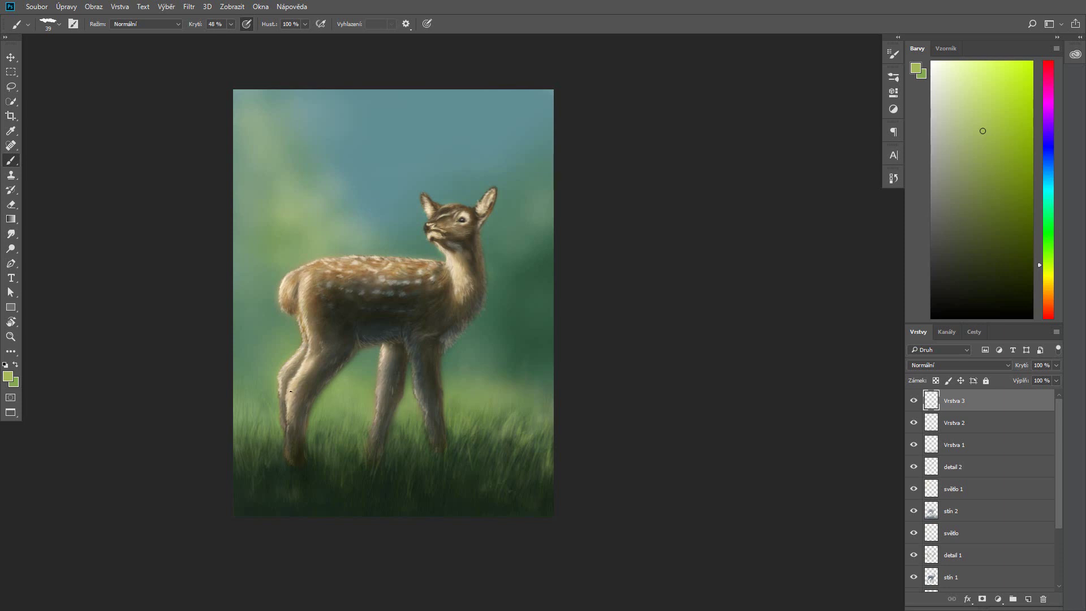
{"action": "left_click", "coordinate": [8, 376]}
{"action": "left_click", "coordinate": [910, 437]}
{"action": "key", "text": "Return"}
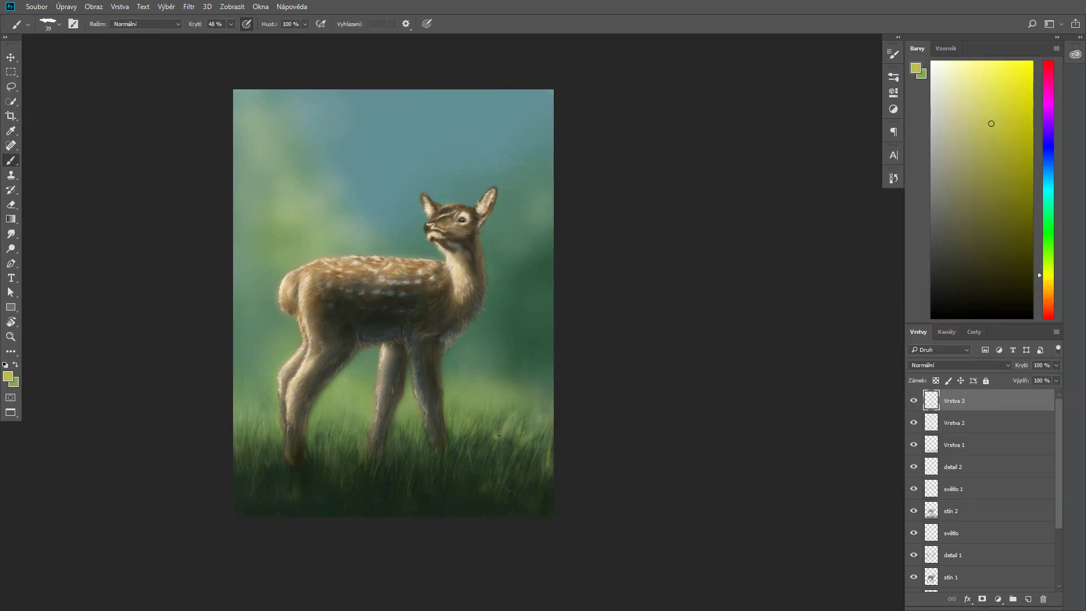
Step: Dab small yellow-green and light grey flower specks into the grass
{"action": "left_click", "coordinate": [458, 438]}
{"action": "left_click", "coordinate": [244, 459], "text": "alt"}
{"action": "left_click", "coordinate": [509, 467], "text": "alt"}
{"action": "left_click", "coordinate": [332, 462]}
{"action": "left_click", "coordinate": [240, 475]}
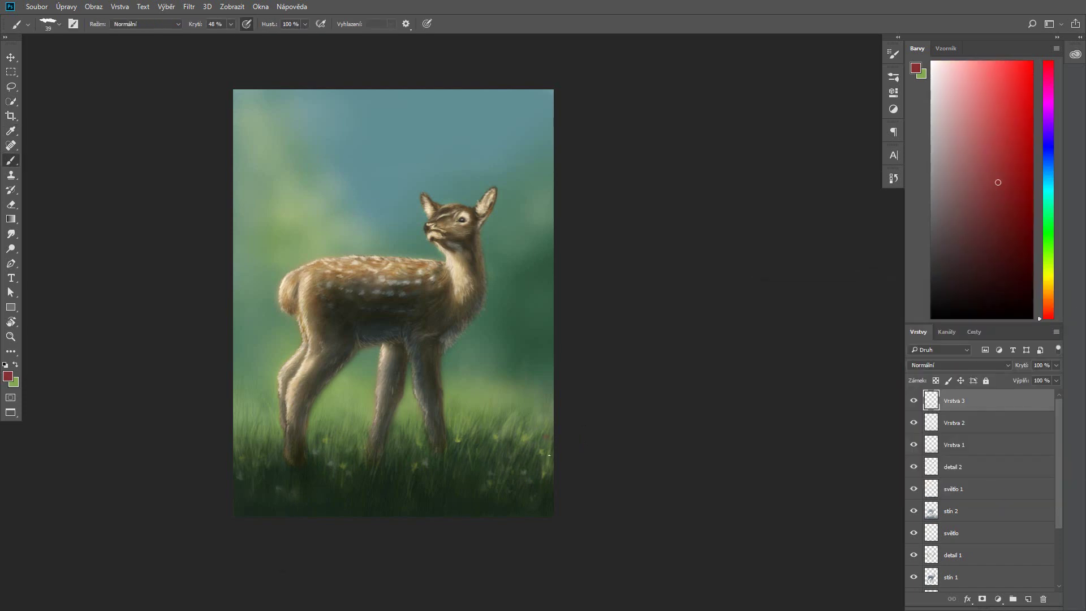
Step: Rename the grass layers 'tráva základ', 'tráva 1' and 'tráva 2 + kytky'
{"action": "left_click", "coordinate": [894, 178]}
{"action": "left_click", "coordinate": [792, 193]}
{"action": "left_click", "coordinate": [894, 179]}
{"action": "left_click", "coordinate": [37, 6]}
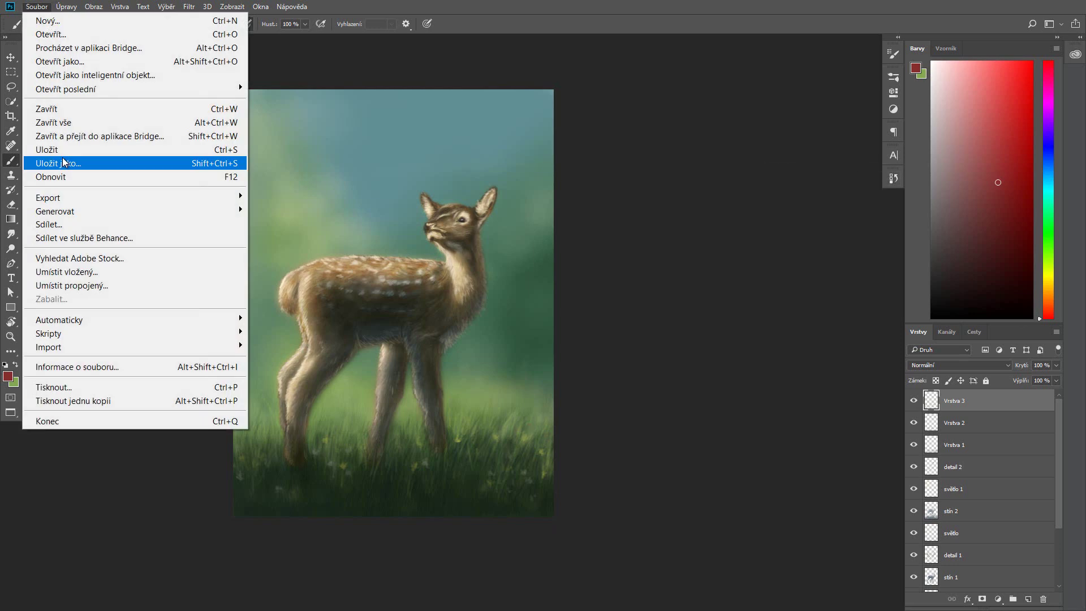
{"action": "left_click", "coordinate": [64, 150]}
{"action": "double_click", "coordinate": [954, 400]}
{"action": "type", "text": "tráva"}
{"action": "double_click", "coordinate": [955, 445]}
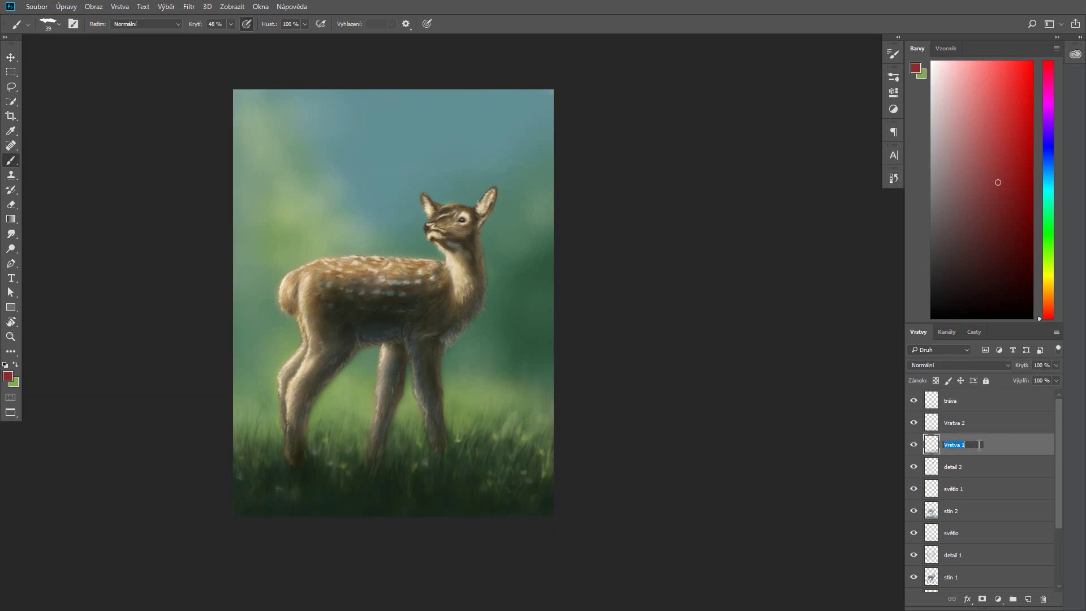
{"action": "type", "text": "tráva základ"}
{"action": "double_click", "coordinate": [956, 422]}
{"action": "type", "text": "tráva 1"}
{"action": "double_click", "coordinate": [961, 400]}
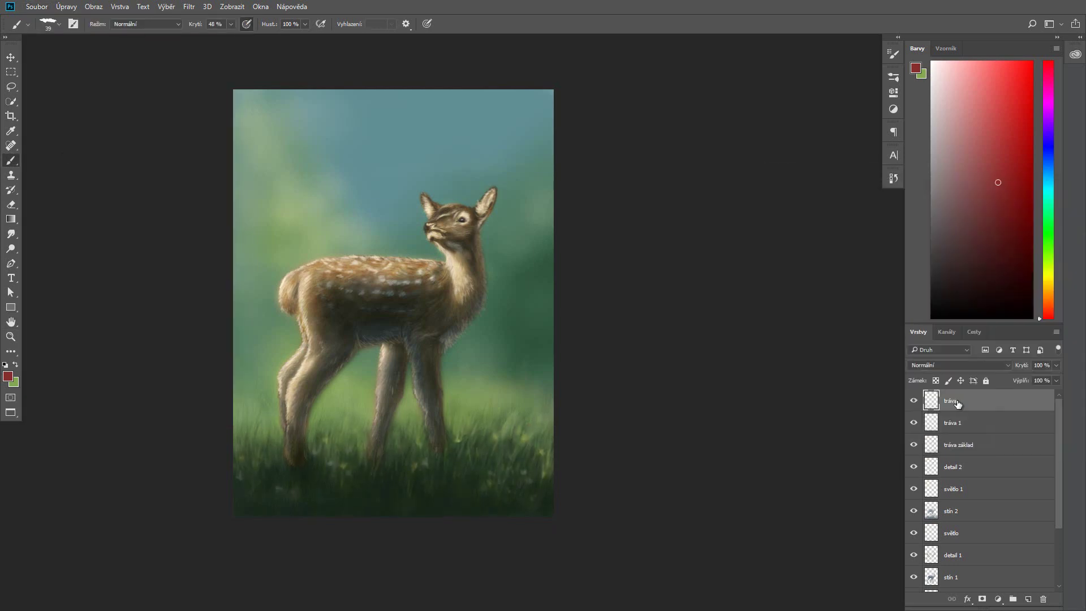
{"action": "type", "text": "tráva 2 + kytky"}
Step: On 'tráva 2 + kytky', paint a pale green grass blade near the fawn's hoof
{"action": "left_click", "coordinate": [956, 467]}
{"action": "left_click", "coordinate": [526, 317], "text": "alt"}
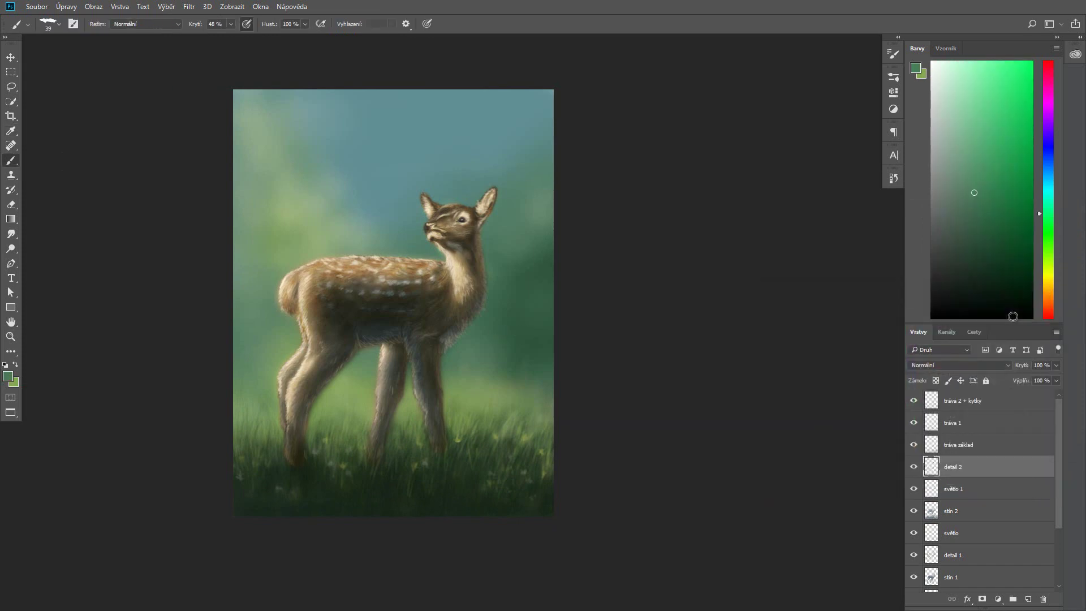
{"action": "left_click", "coordinate": [455, 341], "text": "alt"}
{"action": "left_click", "coordinate": [436, 348], "text": "alt"}
{"action": "left_click", "coordinate": [474, 451], "text": "ctrl"}
{"action": "left_click", "coordinate": [454, 479], "text": "ctrl"}
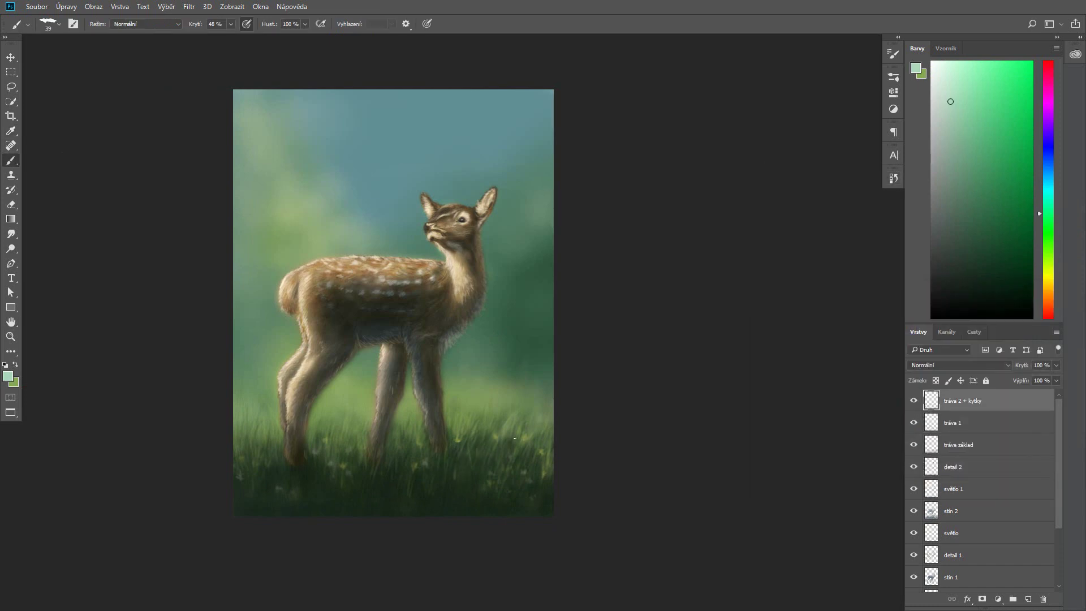
{"action": "left_click_drag", "start_coordinate": [297, 481], "coordinate": [298, 461]}
Step: Add a new empty top layer and set the foreground colour to near-white
{"action": "left_click", "coordinate": [1028, 599]}
{"action": "left_click", "coordinate": [916, 68]}
{"action": "left_click", "coordinate": [1013, 313]}
{"action": "left_click", "coordinate": [59, 24]}
{"action": "key", "text": "Return"}
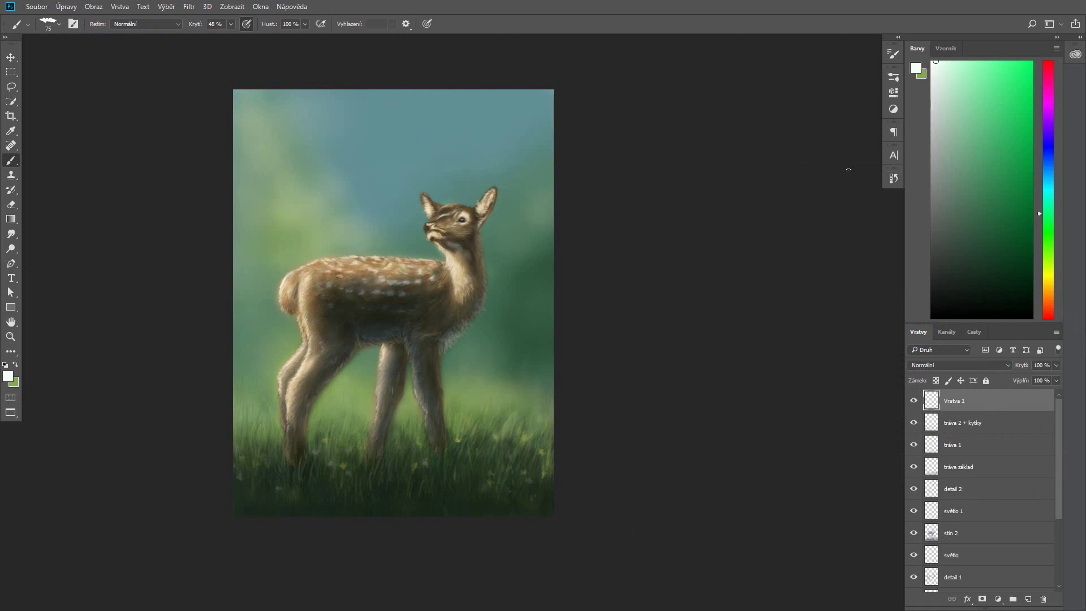
Step: Set brush size 31 and opacity 77%, then undo recent strokes via History
{"action": "right_click", "coordinate": [323, 279]}
{"action": "left_click_drag", "start_coordinate": [85, 65], "coordinate": [75, 65]}
{"action": "key", "text": "Return"}
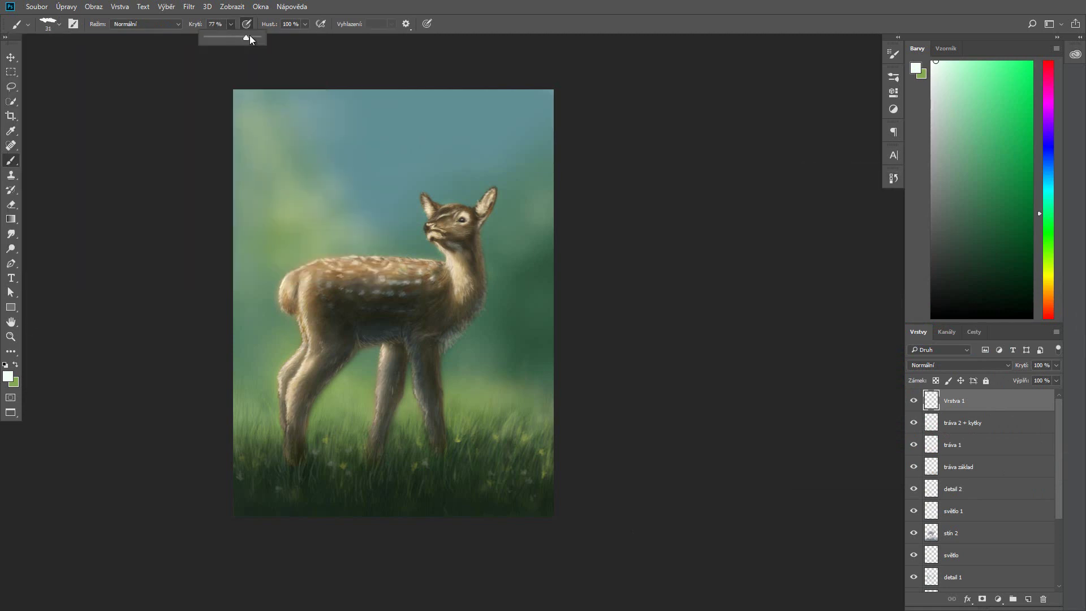
{"action": "key", "text": "7"}
{"action": "key", "text": "7"}
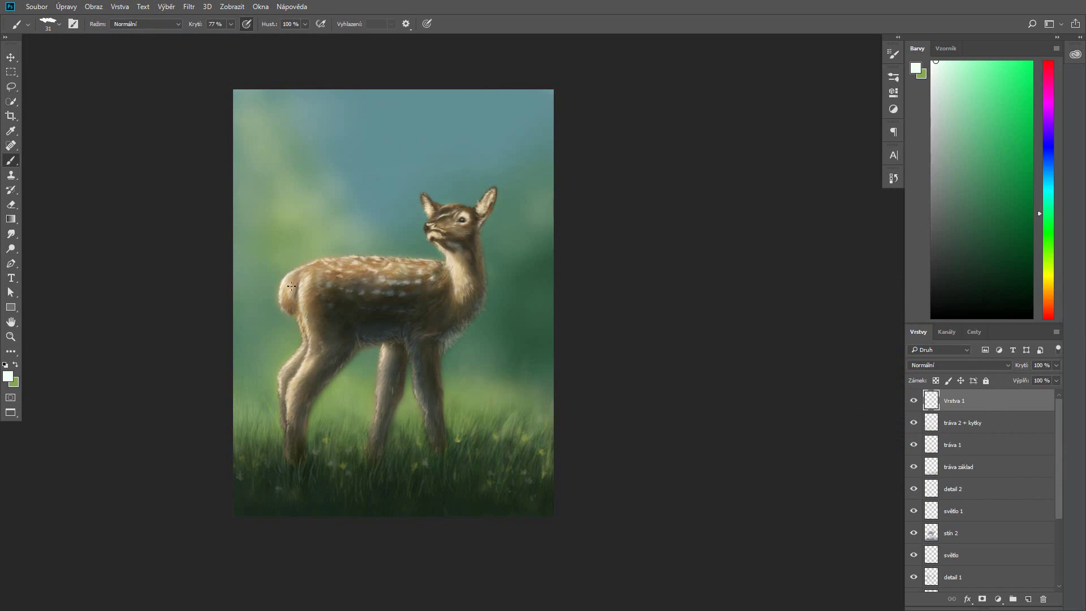
{"action": "left_click", "coordinate": [894, 178]}
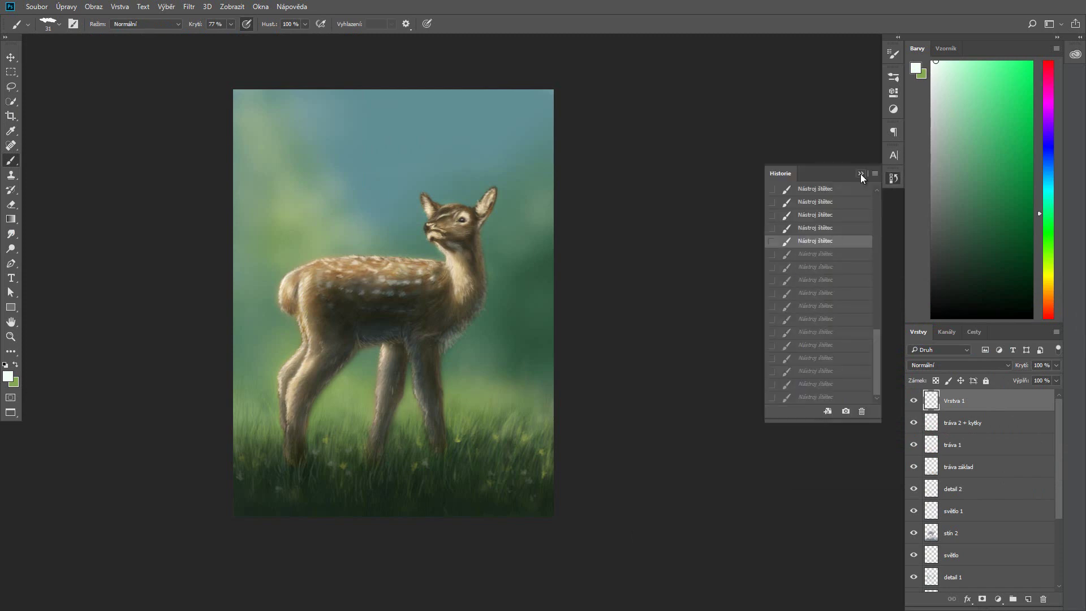
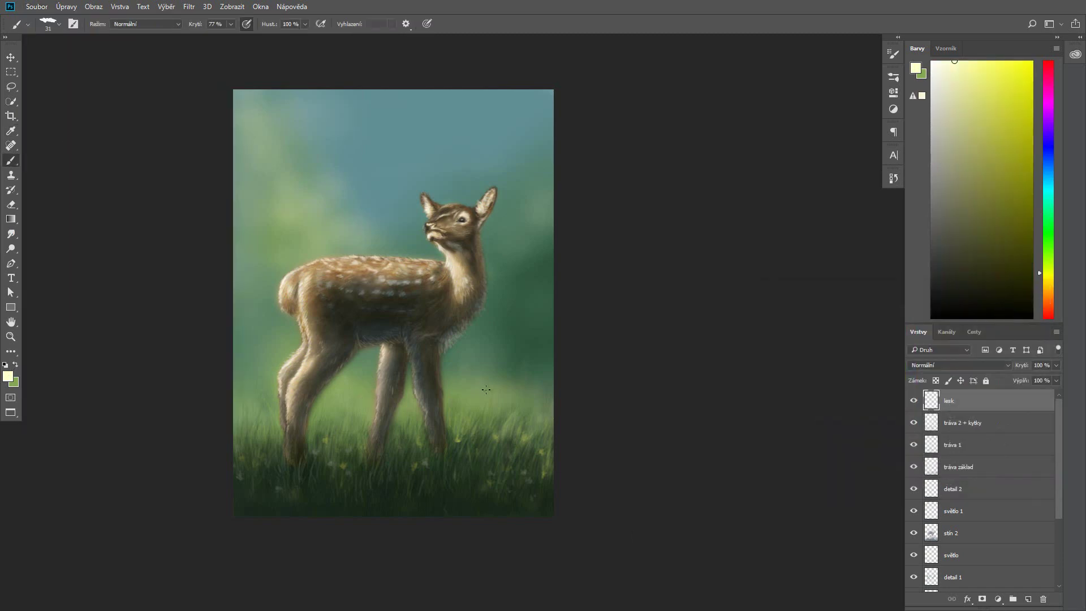
Step: Lower the brush opacity to 68% and choose a paler, slightly greener highlight colour
{"action": "left_click_drag", "start_coordinate": [231, 24], "coordinate": [225, 38]}
{"action": "left_click", "coordinate": [522, 427], "text": "alt"}
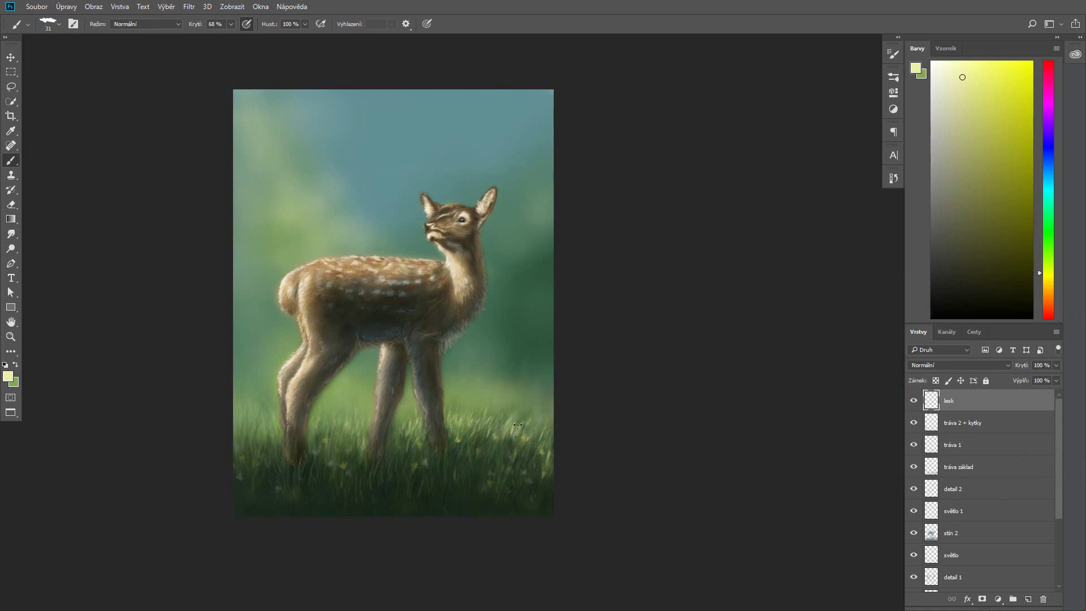
Step: Add a new layer above the background and set a large soft round brush to 52% opacity, size 571
{"action": "scroll", "coordinate": [1062, 462], "scroll_direction": "down", "scroll_amount": 3}
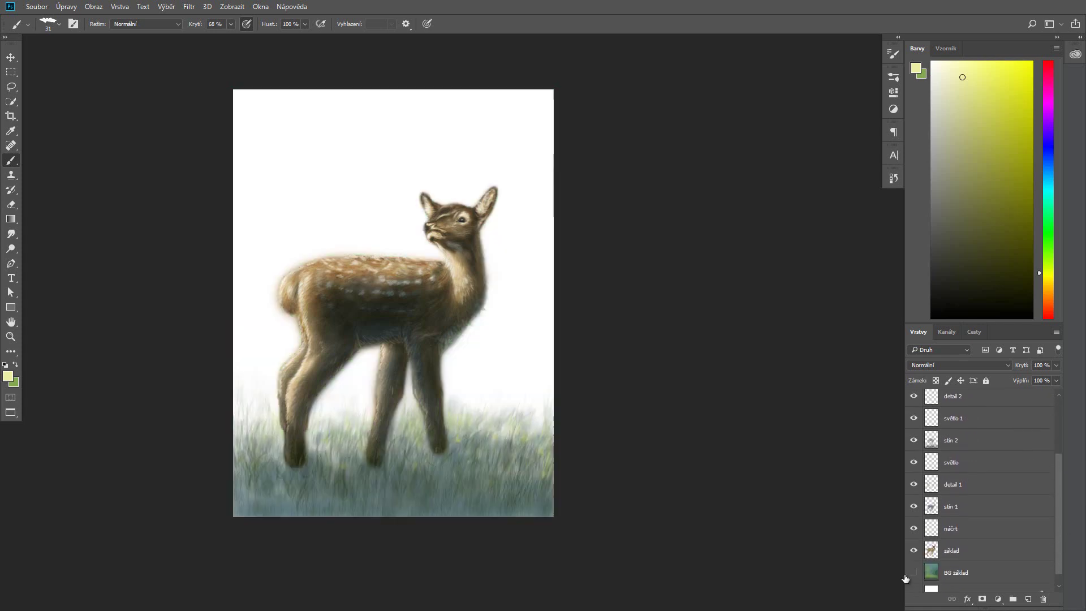
{"action": "left_click", "coordinate": [1028, 599]}
{"action": "key", "text": "x"}
{"action": "left_click", "coordinate": [58, 23]}
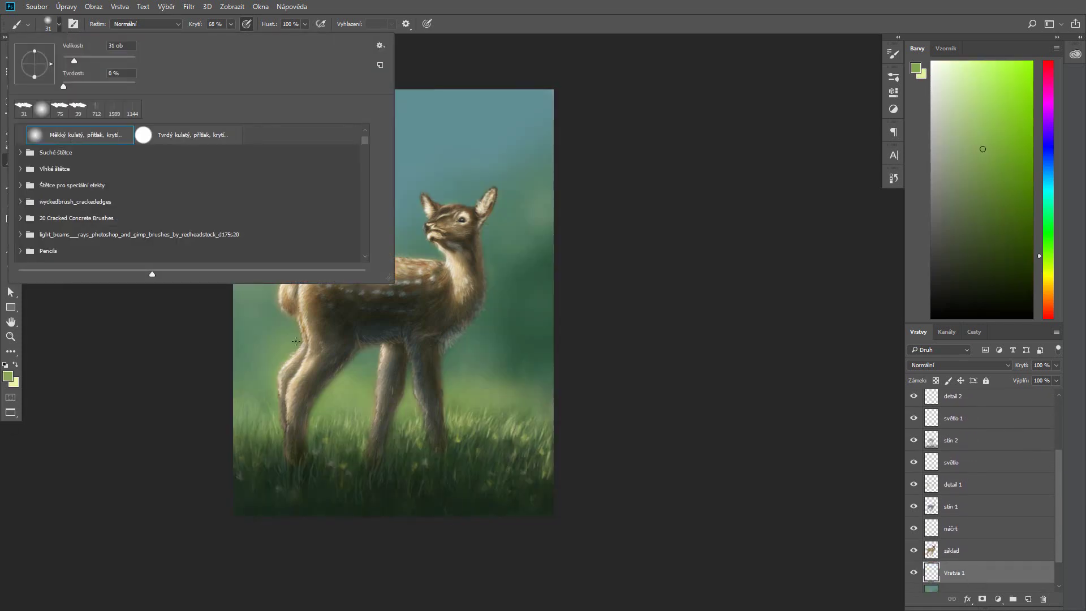
{"action": "double_click", "coordinate": [85, 134]}
{"action": "key", "text": "5"}
{"action": "key", "text": "2"}
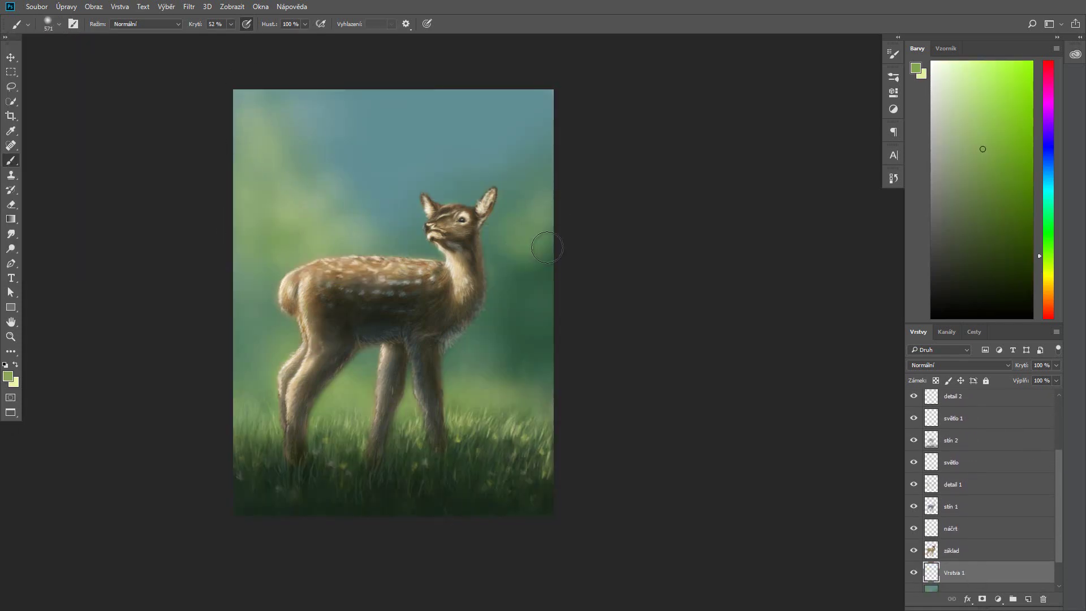
Step: Brighten the background beside the fawn's neck with green, then switch to a darker green
{"action": "left_click_drag", "start_coordinate": [541, 242], "coordinate": [516, 342]}
{"action": "left_click", "coordinate": [8, 376]}
{"action": "left_click", "coordinate": [252, 332]}
{"action": "key", "text": "Return"}
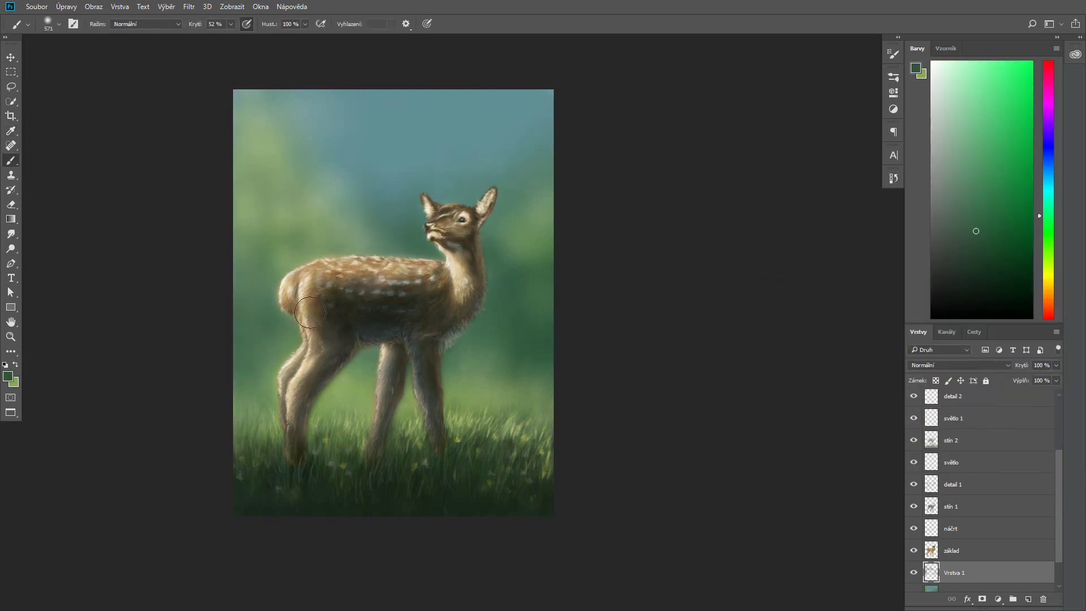
Step: Paint the sky in dark teal and lighter cyan, then group all layers into Skupina 1
{"action": "key", "text": "x"}
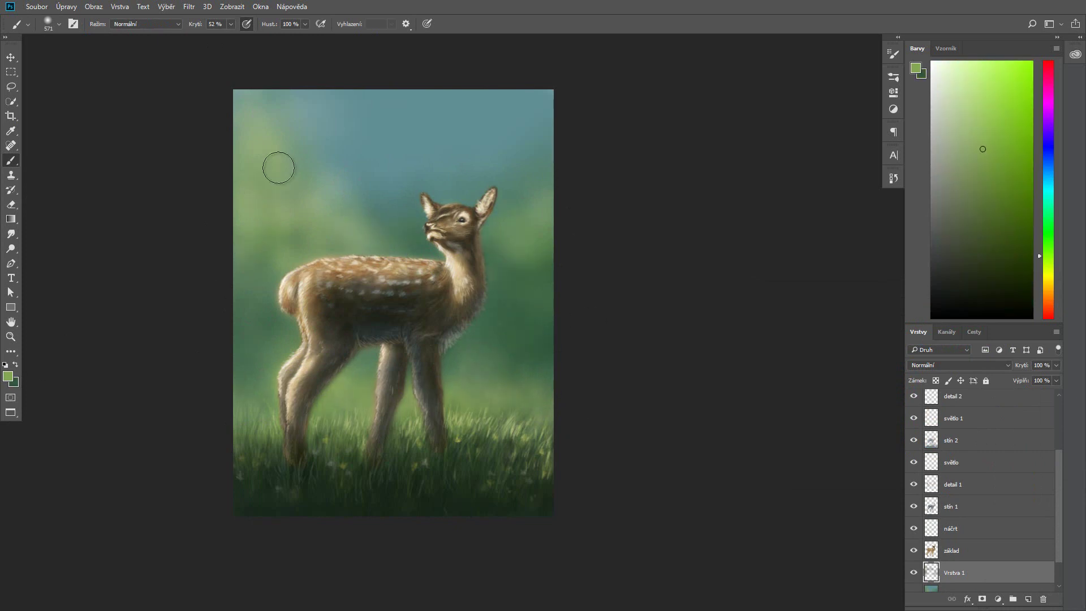
{"action": "left_click", "coordinate": [364, 130], "text": "alt"}
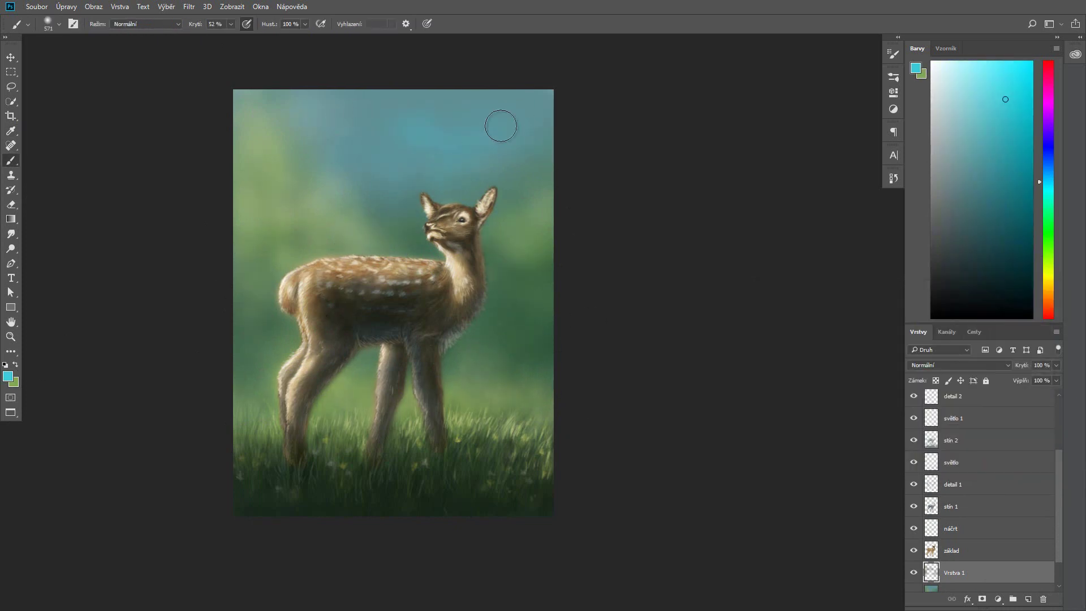
{"action": "left_click", "coordinate": [915, 68]}
{"action": "key", "text": "Return"}
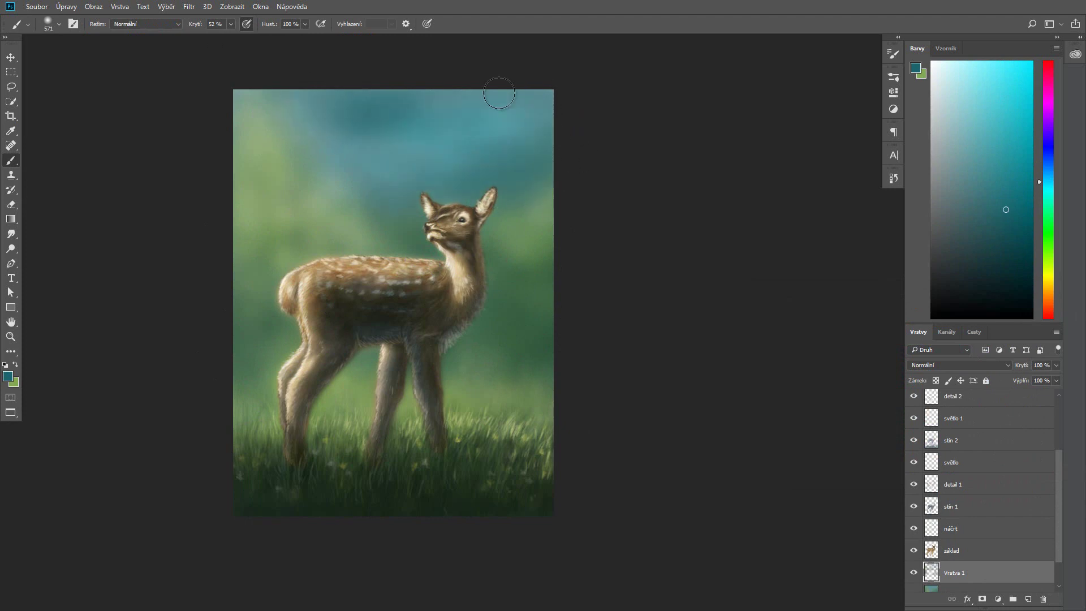
{"action": "left_click", "coordinate": [451, 138], "text": "alt"}
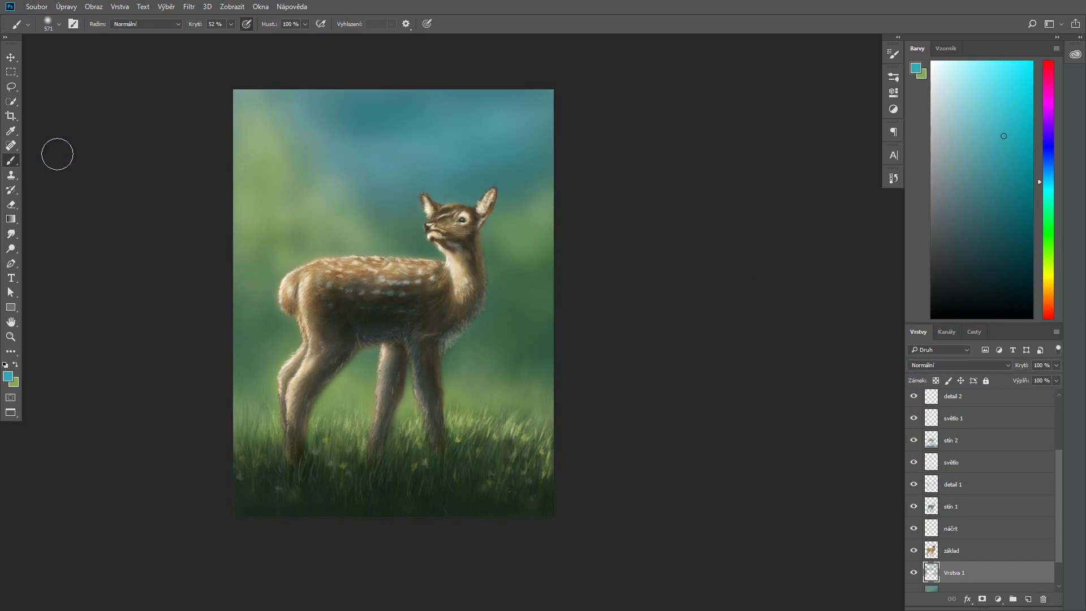
{"action": "key", "text": "ctrl+alt+a"}
{"action": "key", "text": "ctrl+g"}
Step: Merge a duplicate of the group and set a light tan, Lighter Color brush at size 253
{"action": "key", "text": "ctrl+j"}
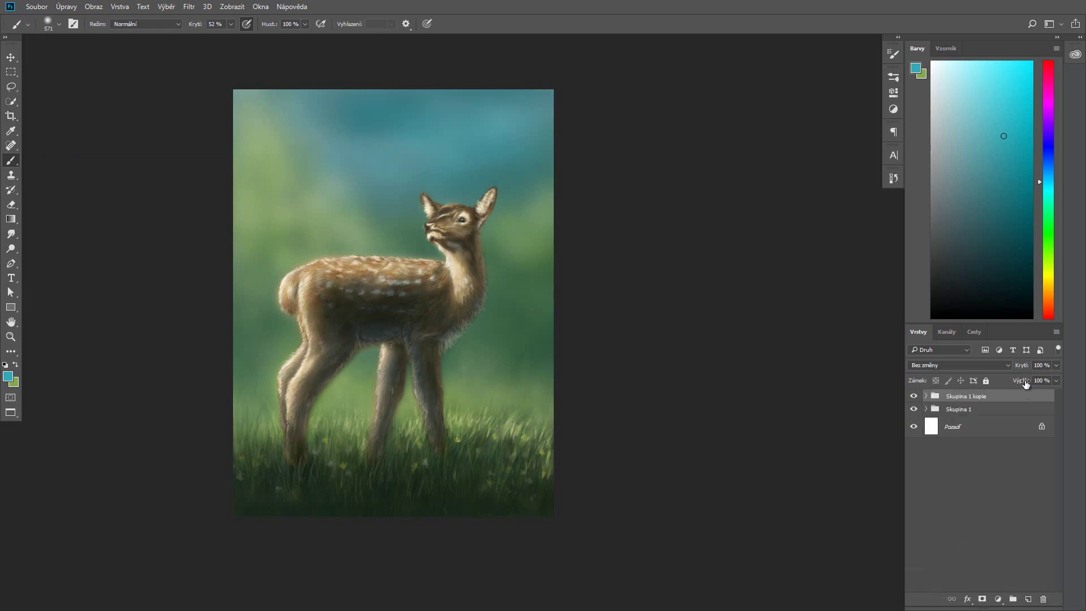
{"action": "key", "text": "ctrl+e"}
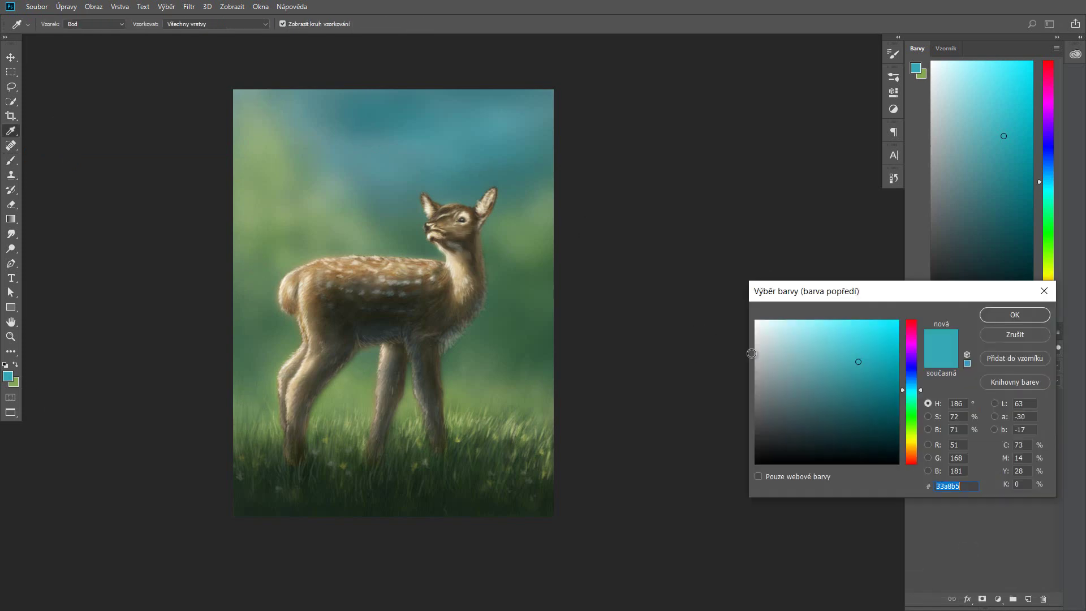
{"action": "key", "text": "i"}
{"action": "left_click", "coordinate": [904, 441]}
{"action": "left_click_drag", "start_coordinate": [905, 440], "coordinate": [907, 447]}
{"action": "left_click", "coordinate": [814, 331]}
{"action": "key", "text": "Return"}
{"action": "key", "text": "b"}
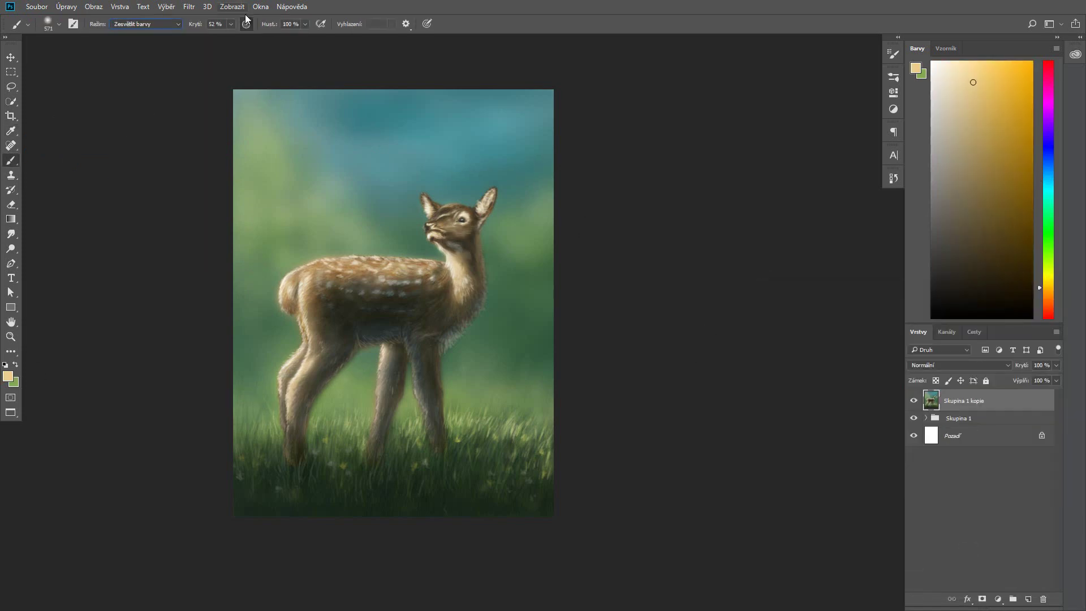
{"action": "key", "text": "bracketleft"}
{"action": "key", "text": "bracketleft"}
{"action": "key", "text": "bracketleft"}
Step: Paint warm light onto the fawn's back, rump, neck, chest and the grass beside its legs
{"action": "mouse_move", "coordinate": [301, 275]}
{"action": "left_mouse_down"}
{"action": "mouse_move", "coordinate": [436, 263]}
{"action": "mouse_move", "coordinate": [300, 294]}
{"action": "mouse_move", "coordinate": [310, 283]}
{"action": "mouse_move", "coordinate": [290, 407]}
{"action": "left_mouse_up"}
{"action": "left_click", "coordinate": [894, 179]}
{"action": "left_click_drag", "start_coordinate": [291, 404], "coordinate": [312, 319]}
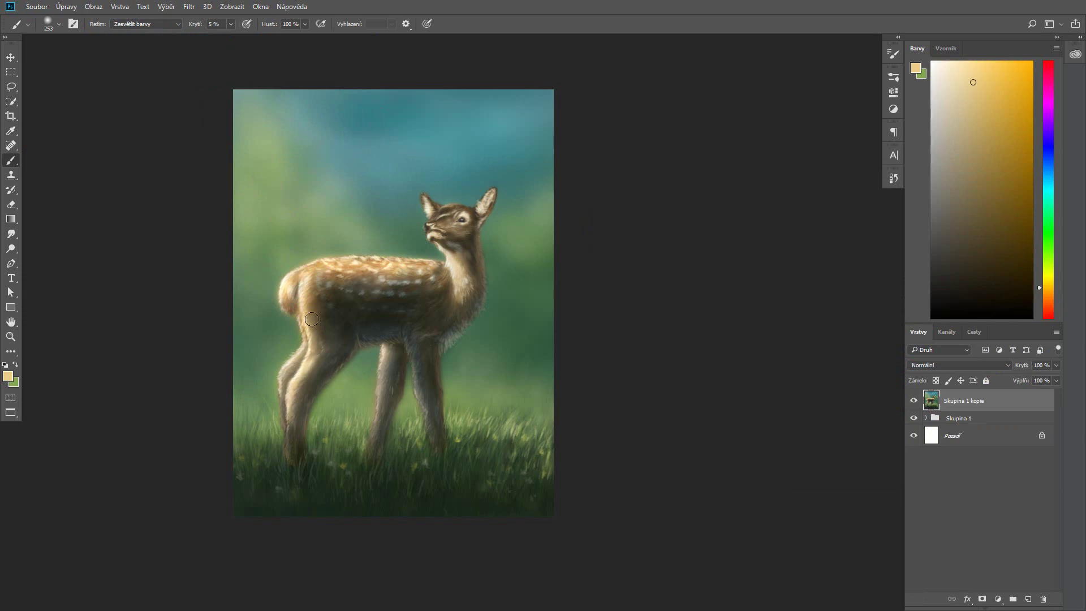
{"action": "left_click_drag", "start_coordinate": [457, 276], "coordinate": [432, 211]}
{"action": "left_click_drag", "start_coordinate": [468, 244], "coordinate": [439, 270]}
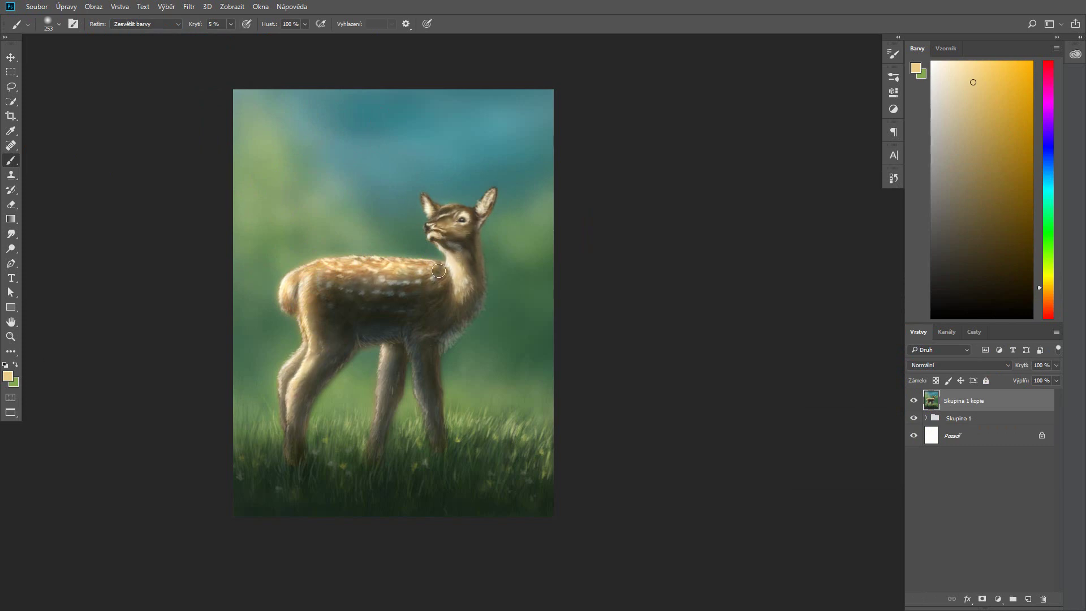
{"action": "left_click_drag", "start_coordinate": [368, 438], "coordinate": [370, 399]}
{"action": "left_click_drag", "start_coordinate": [509, 447], "coordinate": [512, 415]}
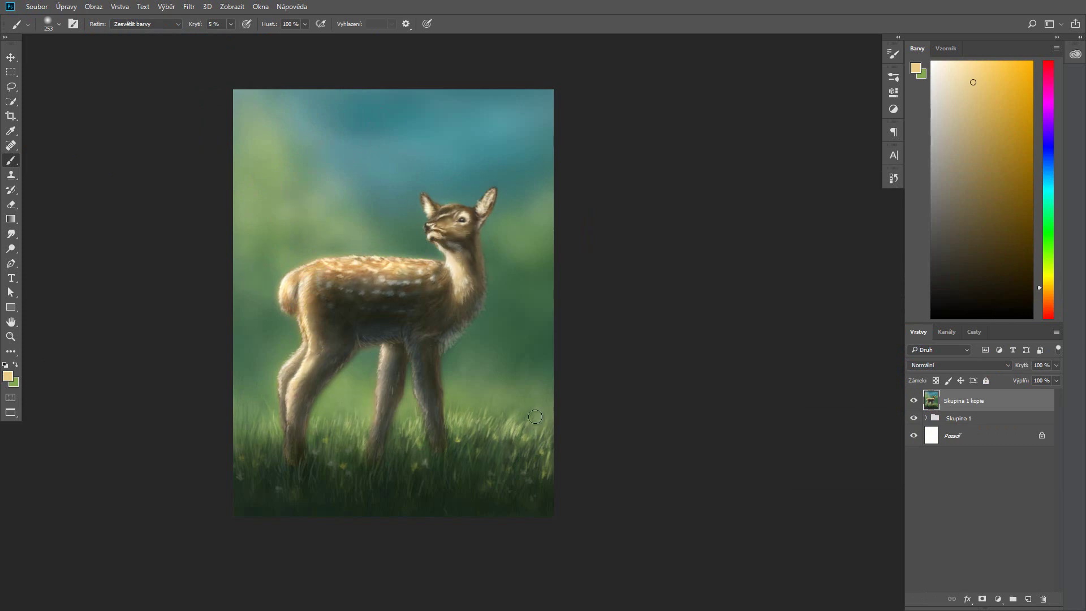
Step: Brighten the grass along the bottom edge, then step back one state in History
{"action": "left_click_drag", "start_coordinate": [260, 447], "coordinate": [260, 399]}
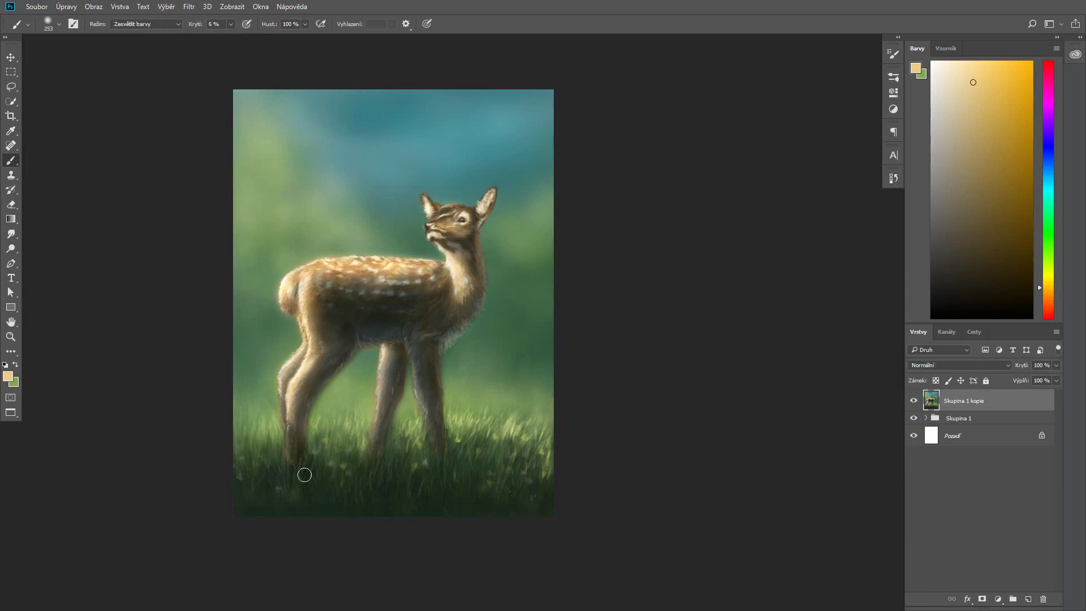
{"action": "left_click_drag", "start_coordinate": [359, 455], "coordinate": [362, 422]}
{"action": "left_click_drag", "start_coordinate": [408, 447], "coordinate": [413, 418]}
{"action": "left_click_drag", "start_coordinate": [540, 433], "coordinate": [542, 406]}
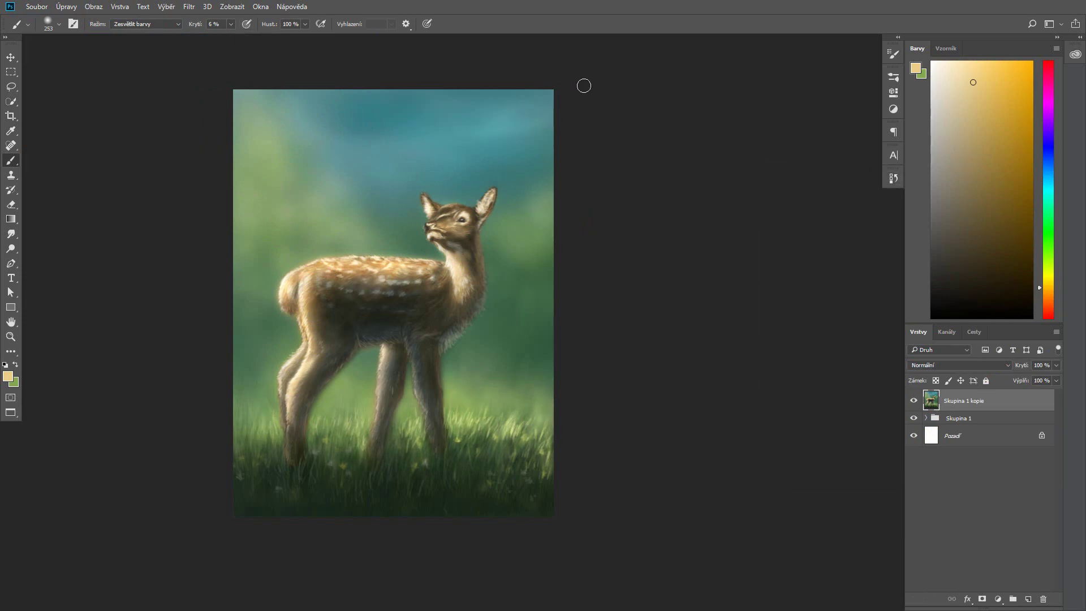
{"action": "left_click", "coordinate": [894, 178]}
{"action": "left_click", "coordinate": [814, 205]}
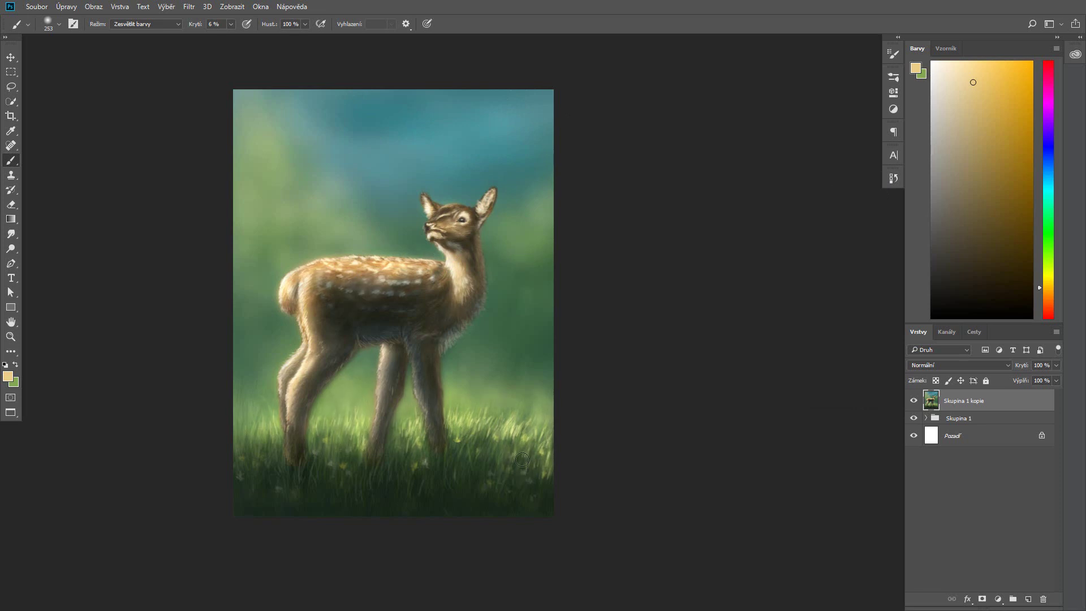
Step: Apply a Tilt-Shift blur of strength 35 with the lower sharp edge just above the grass
{"action": "left_click", "coordinate": [188, 6]}
{"action": "left_click", "coordinate": [408, 190]}
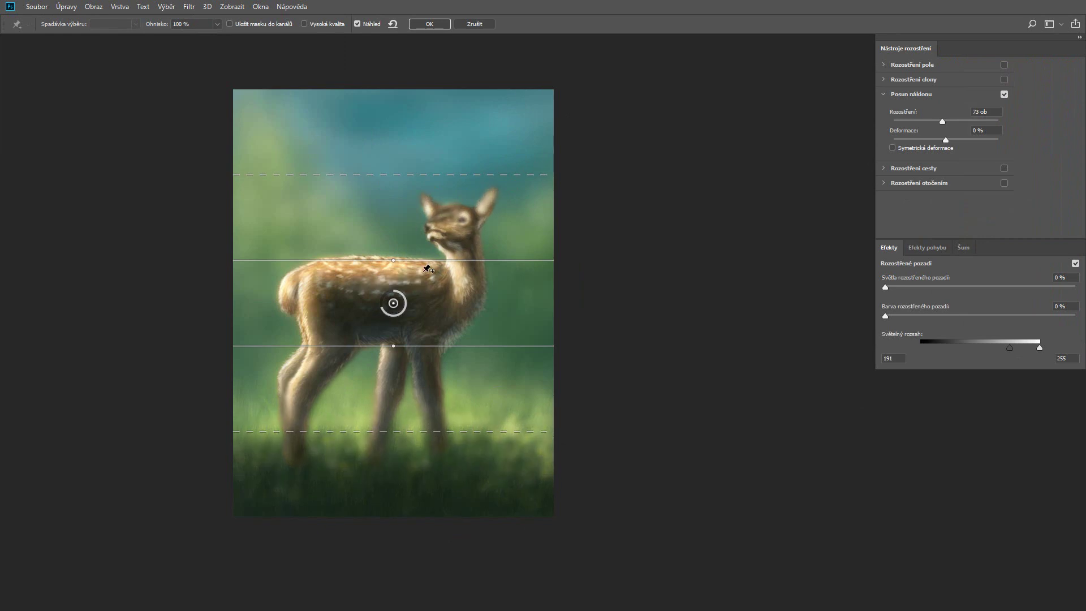
{"action": "left_click_drag", "start_coordinate": [366, 356], "coordinate": [366, 438]}
{"action": "left_click_drag", "start_coordinate": [406, 305], "coordinate": [393, 319]}
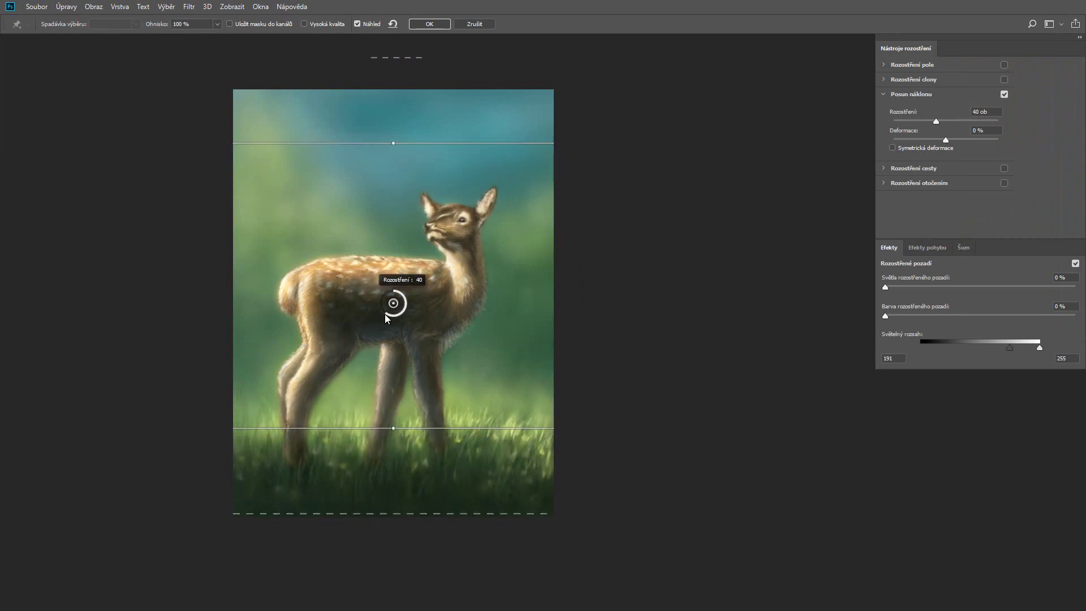
{"action": "left_click_drag", "start_coordinate": [393, 428], "coordinate": [394, 374]}
{"action": "left_click_drag", "start_coordinate": [405, 310], "coordinate": [403, 314]}
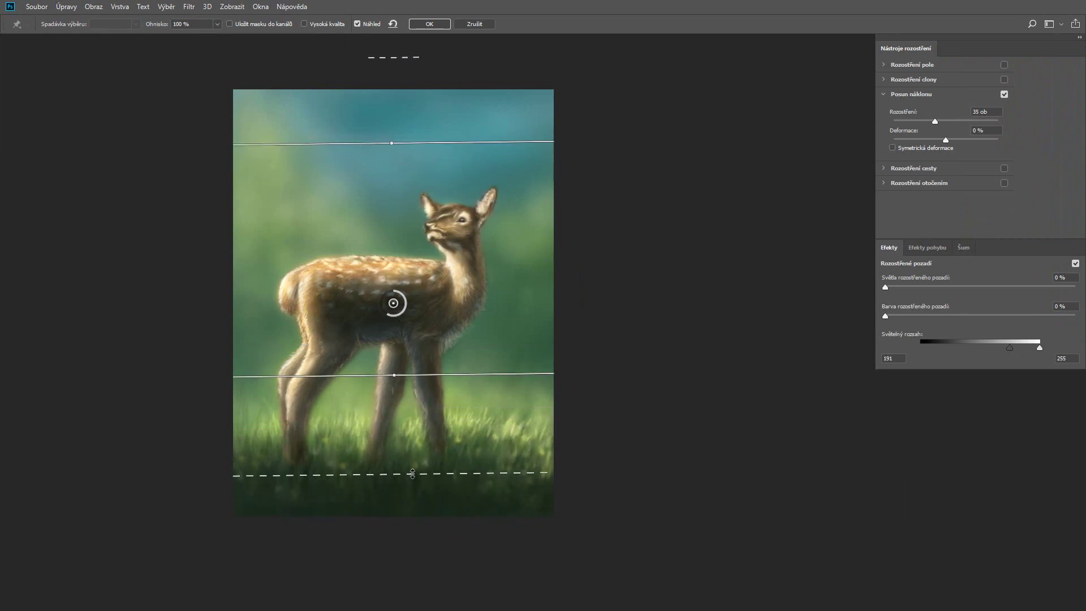
{"action": "key", "text": "Return"}
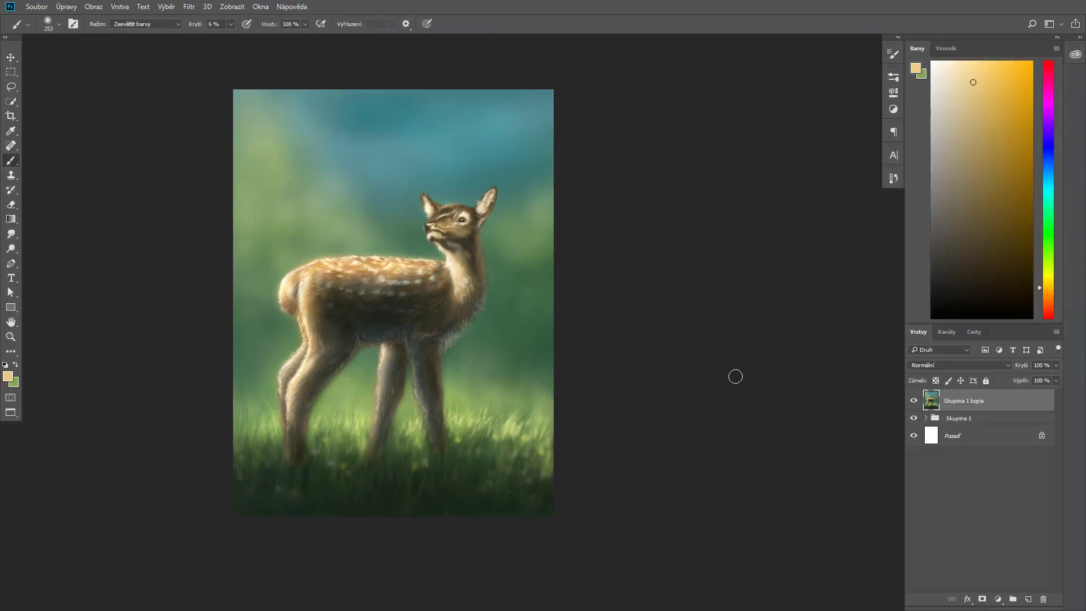
Step: Revert to before the blur in History and reapply the Tilt-Shift blur
{"action": "left_click", "coordinate": [894, 178]}
{"action": "left_click", "coordinate": [814, 385]}
{"action": "left_click", "coordinate": [189, 6]}
{"action": "left_click", "coordinate": [407, 188]}
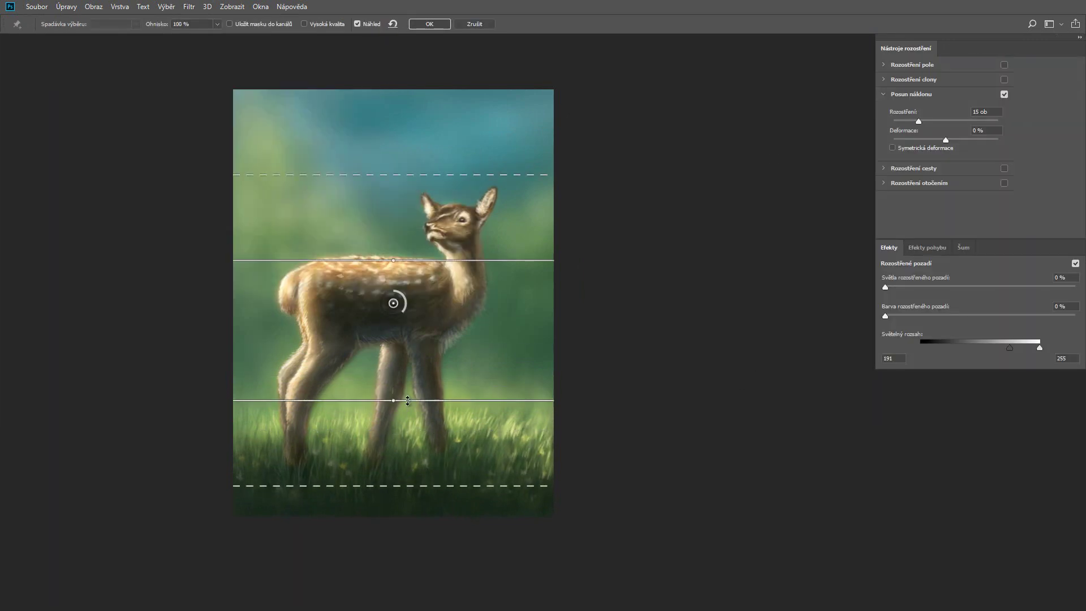
{"action": "key", "text": "Return"}
Step: Add a Multiply layer and darken the painting's bottom with a blue-grey gradient
{"action": "key", "text": "ctrl+shift+alt+n"}
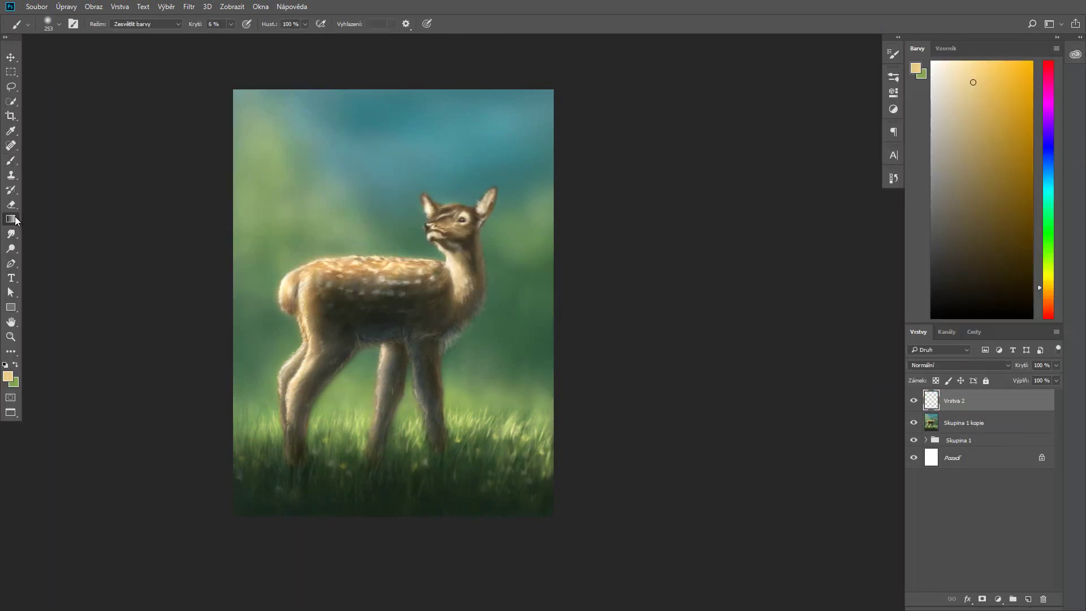
{"action": "left_click", "coordinate": [10, 219]}
{"action": "key", "text": "shift+alt+m"}
{"action": "left_click", "coordinate": [7, 376]}
{"action": "left_click", "coordinate": [797, 396]}
{"action": "left_click", "coordinate": [1013, 313]}
{"action": "left_click_drag", "start_coordinate": [419, 271], "coordinate": [418, 591]}
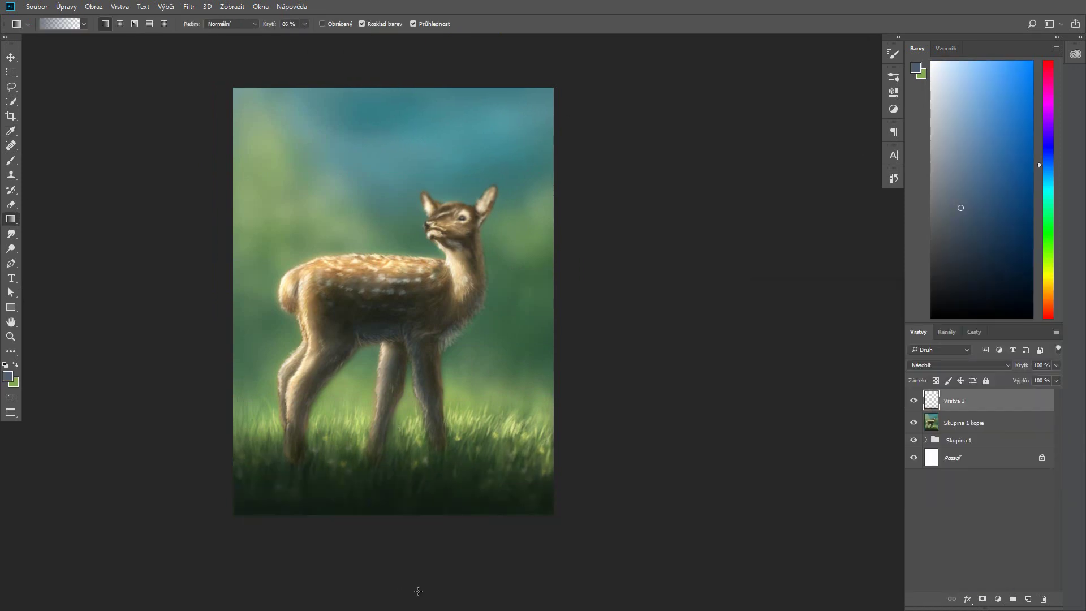
Step: Add a bottom-left corner gradient, undo it, and zoom in on the painting
{"action": "scroll", "coordinate": [452, 515], "scroll_direction": "down", "scroll_amount": 1}
{"action": "left_click_drag", "start_coordinate": [219, 553], "coordinate": [384, 396]}
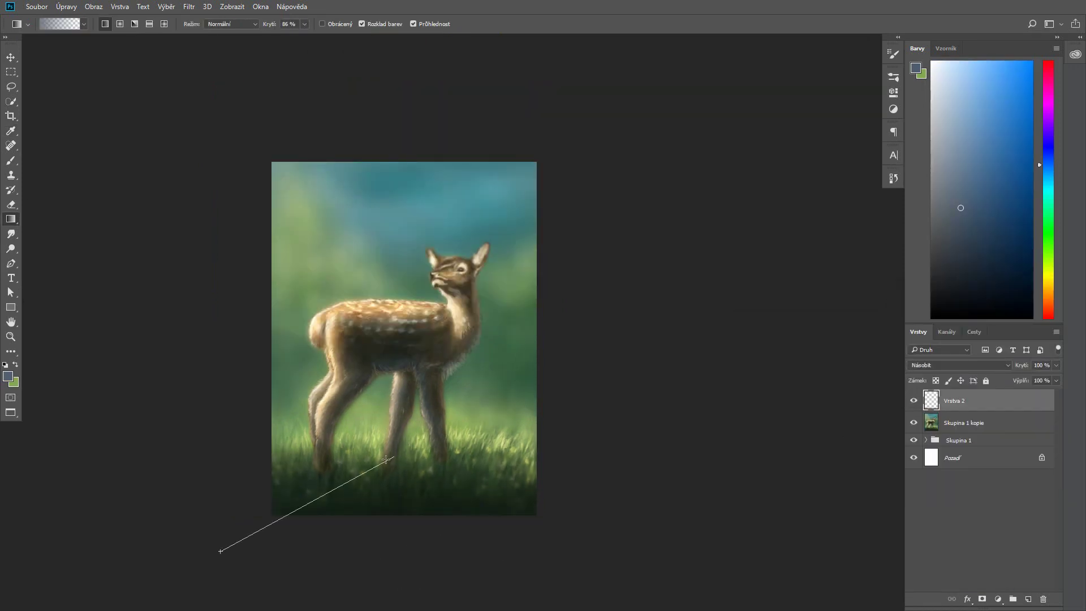
{"action": "left_click", "coordinate": [788, 390]}
{"action": "key", "text": "ctrl+plus"}
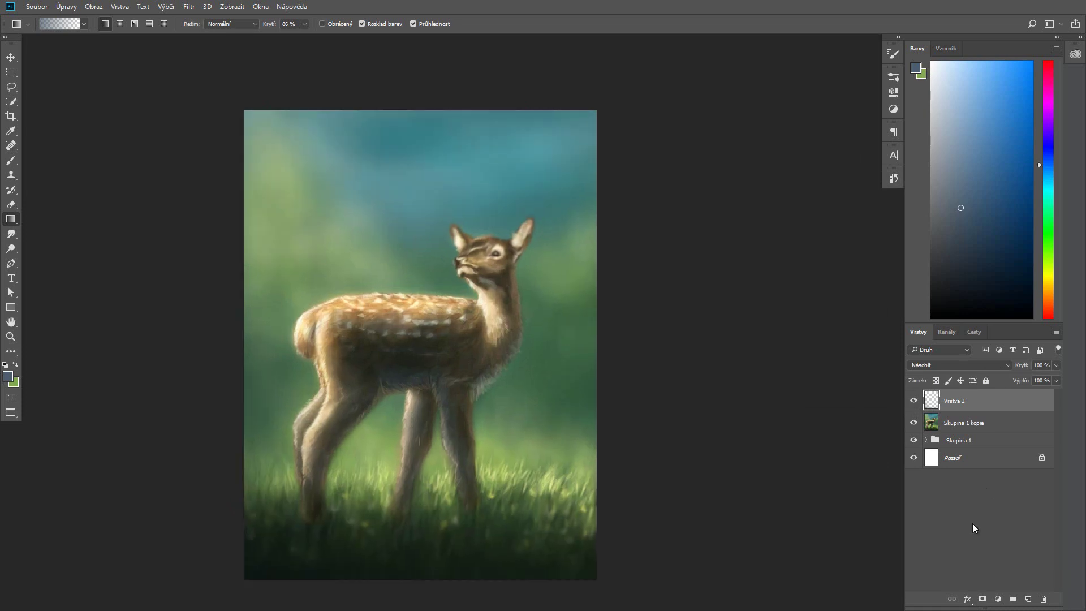
Step: Select Skupina 1 kopie, switch to the brush with a pale yellow colour, and revisit History
{"action": "left_click", "coordinate": [962, 423]}
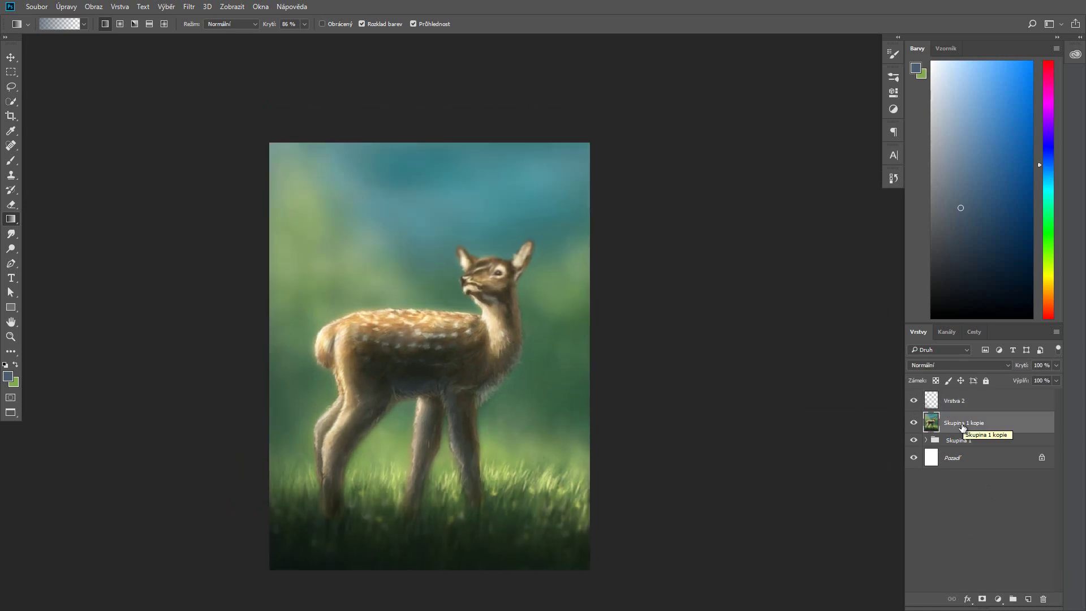
{"action": "key", "text": "b"}
{"action": "left_click", "coordinate": [8, 376]}
{"action": "left_click", "coordinate": [1015, 313]}
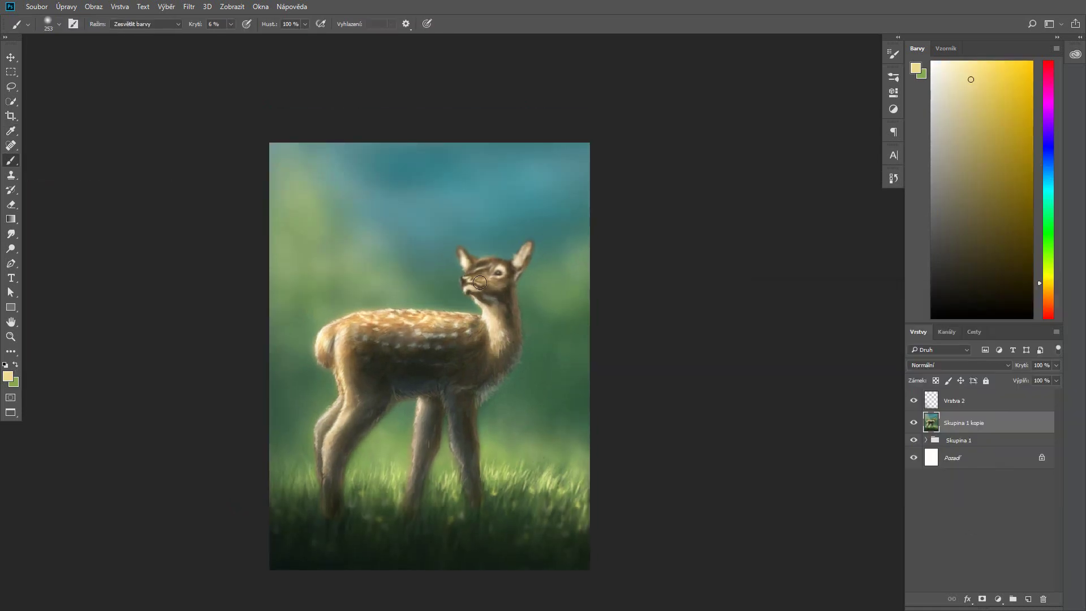
{"action": "left_click", "coordinate": [893, 178]}
{"action": "left_click", "coordinate": [189, 6]}
Step: Apply a stronger Tilt-Shift blur with the lower sharp edge moved down over the grass
{"action": "left_click", "coordinate": [407, 162]}
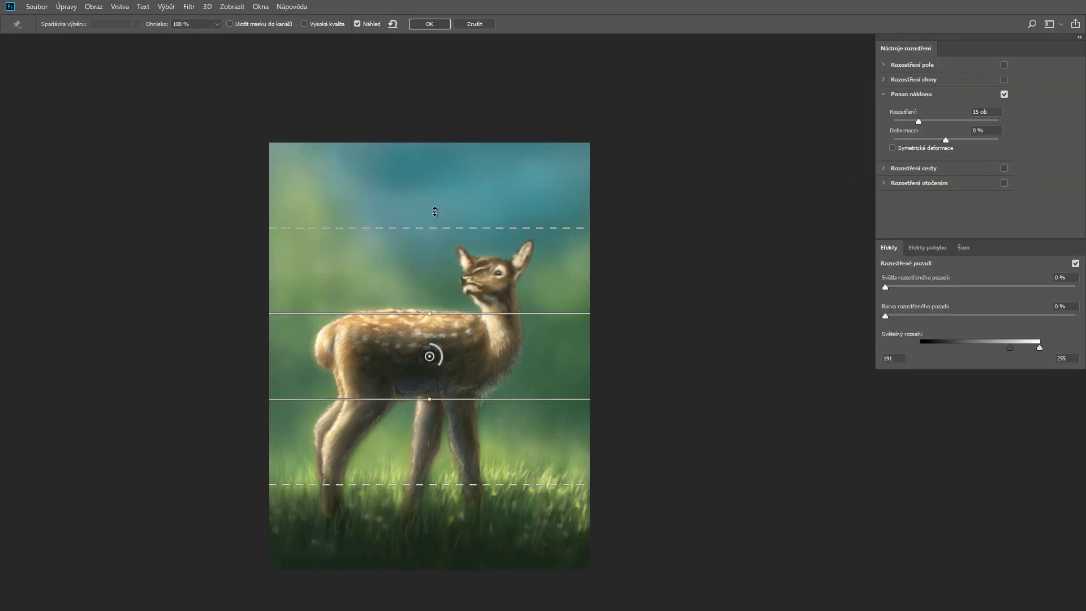
{"action": "left_click_drag", "start_coordinate": [440, 363], "coordinate": [425, 372]}
{"action": "left_click_drag", "start_coordinate": [469, 399], "coordinate": [469, 447]}
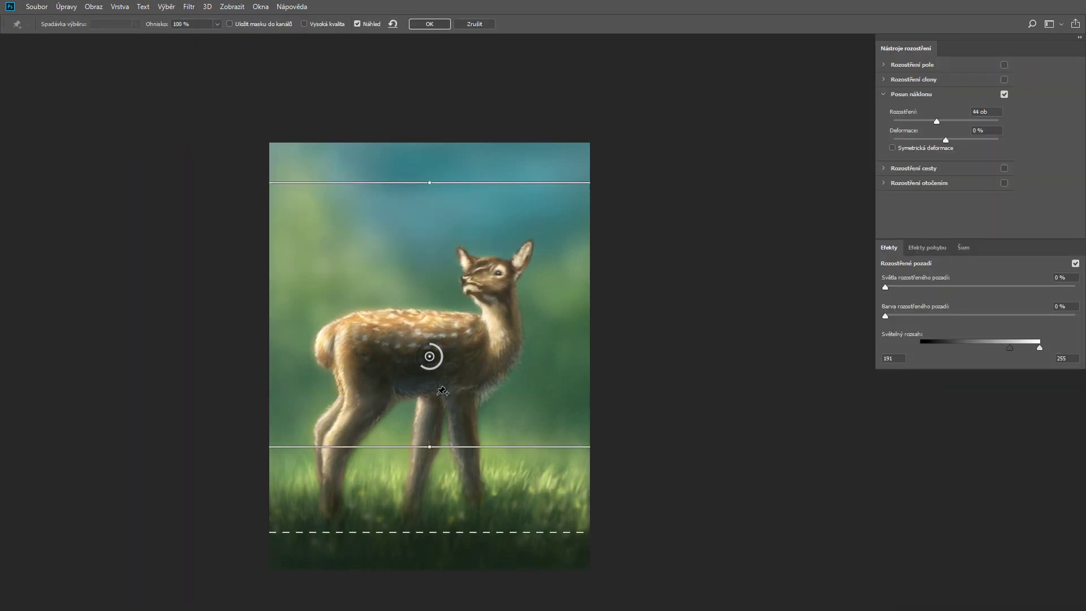
{"action": "left_click", "coordinate": [430, 24]}
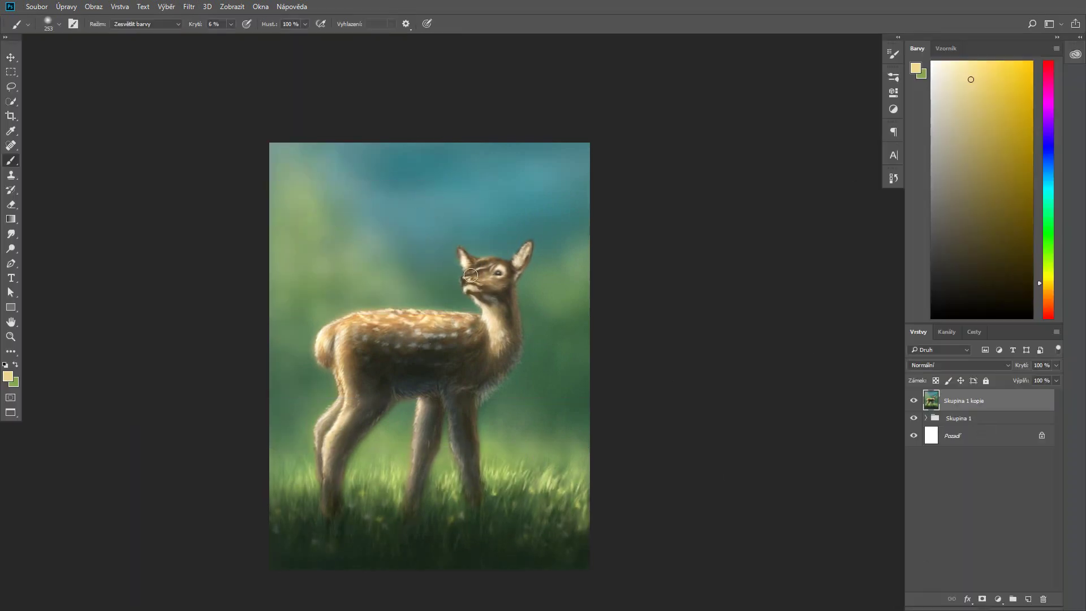
Step: Darken the painting's bottom with a blue gradient on a Multiply layer and merge it down
{"action": "left_click", "coordinate": [959, 365]}
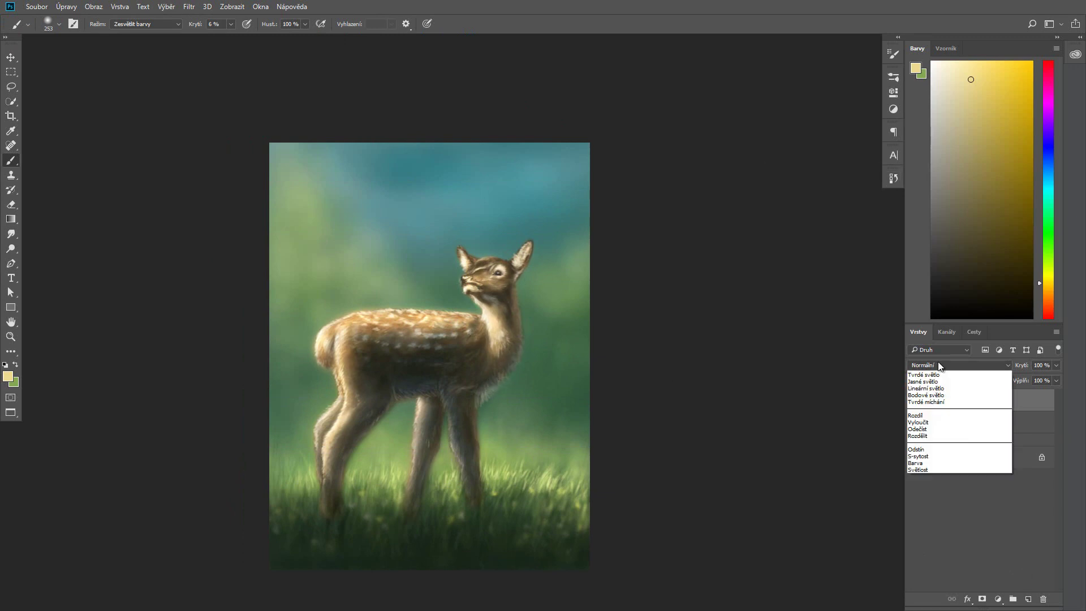
{"action": "left_click", "coordinate": [915, 68]}
{"action": "key", "text": "g"}
{"action": "left_click_drag", "start_coordinate": [428, 586], "coordinate": [438, 505]}
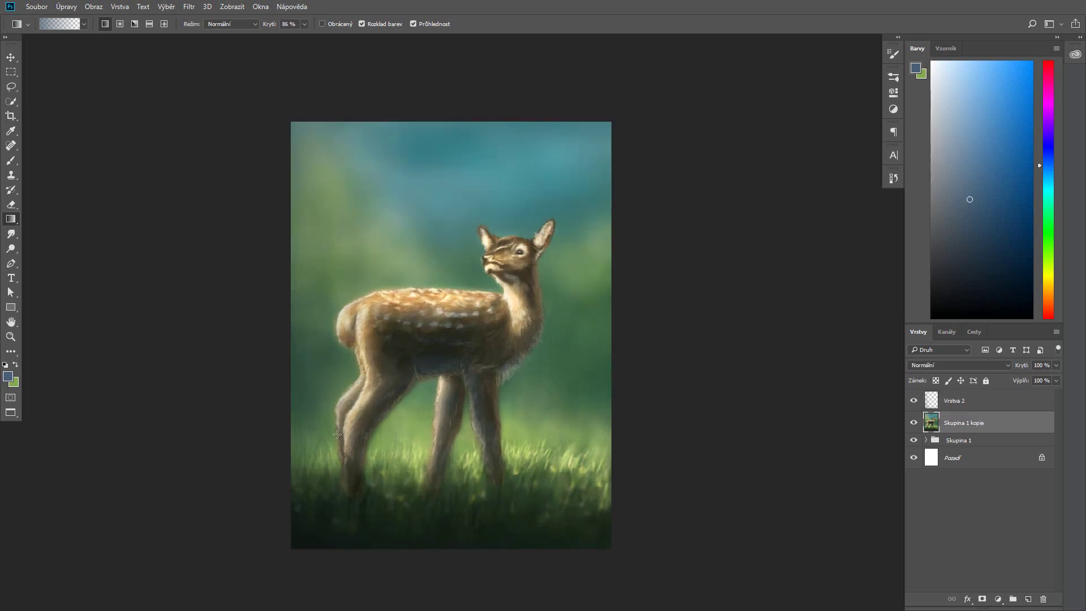
{"action": "key", "text": "ctrl+e"}
Step: Add an empty signature layer and set up the brush preset and opacity
{"action": "left_click", "coordinate": [1028, 599]}
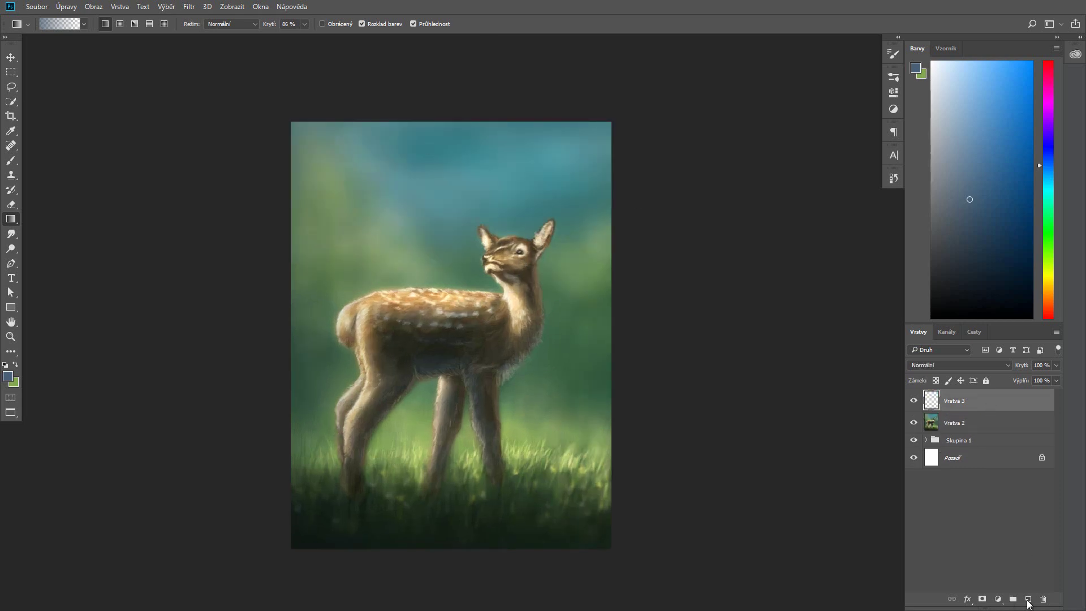
{"action": "key", "text": "b"}
{"action": "left_click", "coordinate": [59, 24]}
{"action": "left_click", "coordinate": [231, 24]}
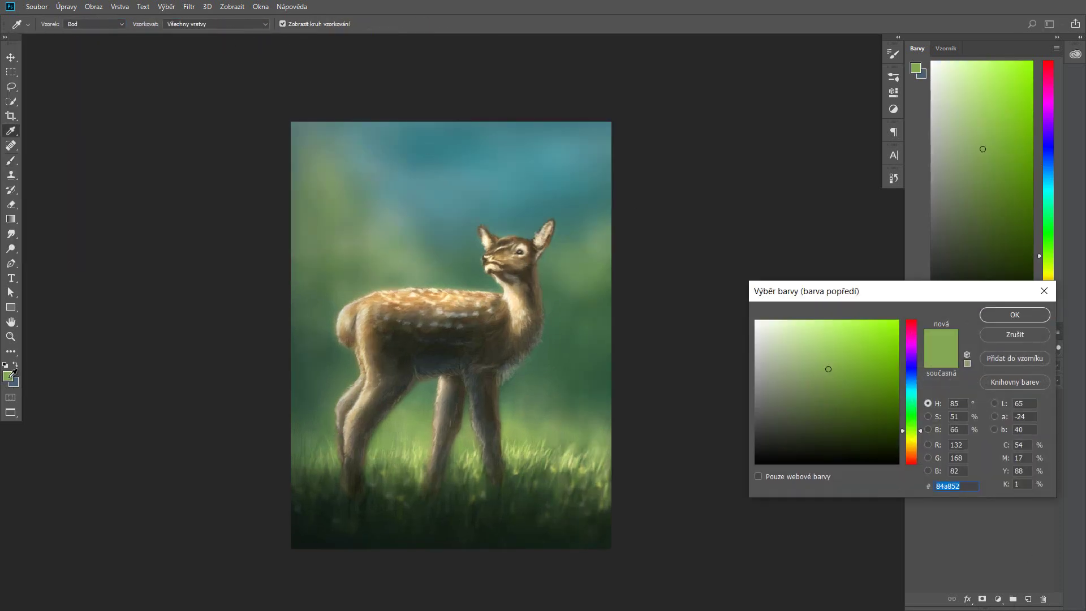